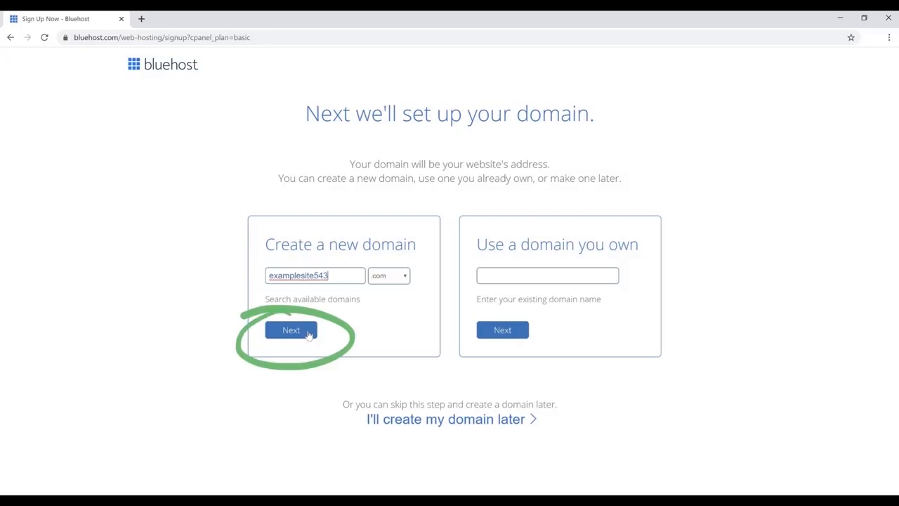
Submit examplesite543.com as the new domain and start creating the hosting account from the completed purchase
click(307, 335)
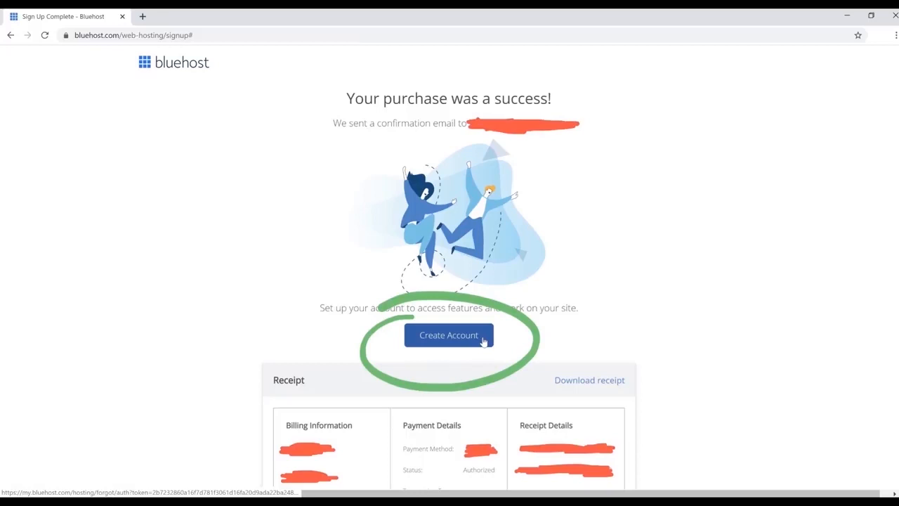
click(483, 341)
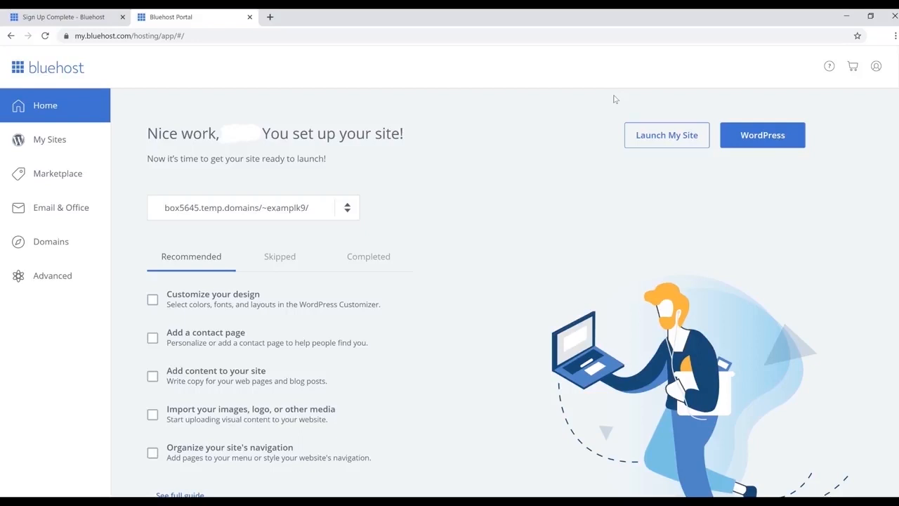
Find the Welcome site in the hosting account's list of sites and log into its WordPress
click(40, 141)
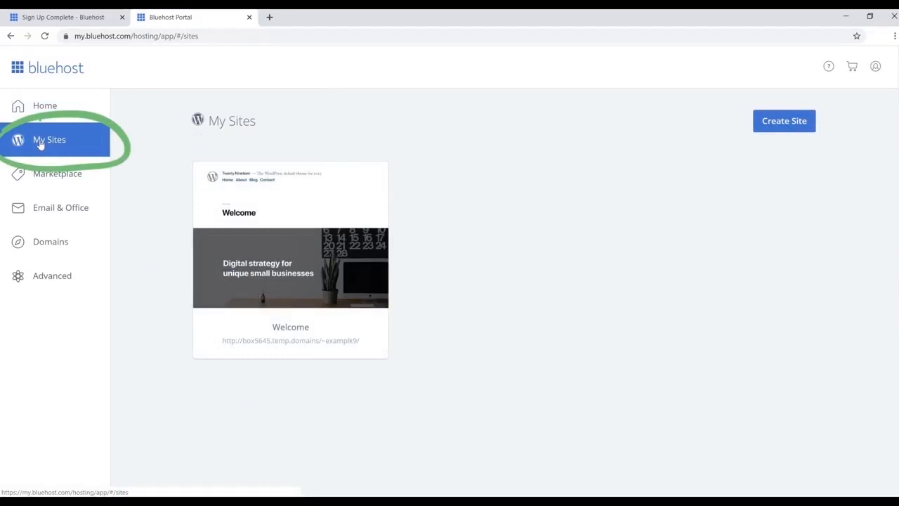
mouse_move(295, 269)
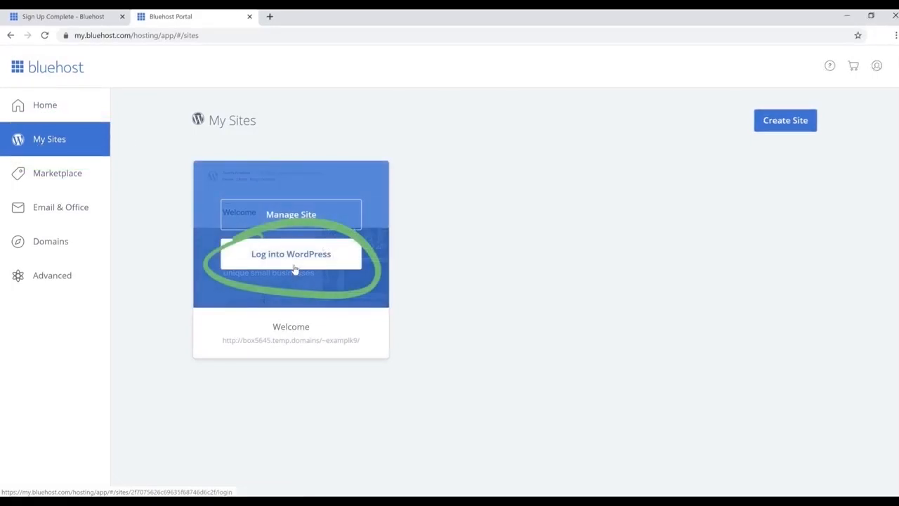
click(295, 269)
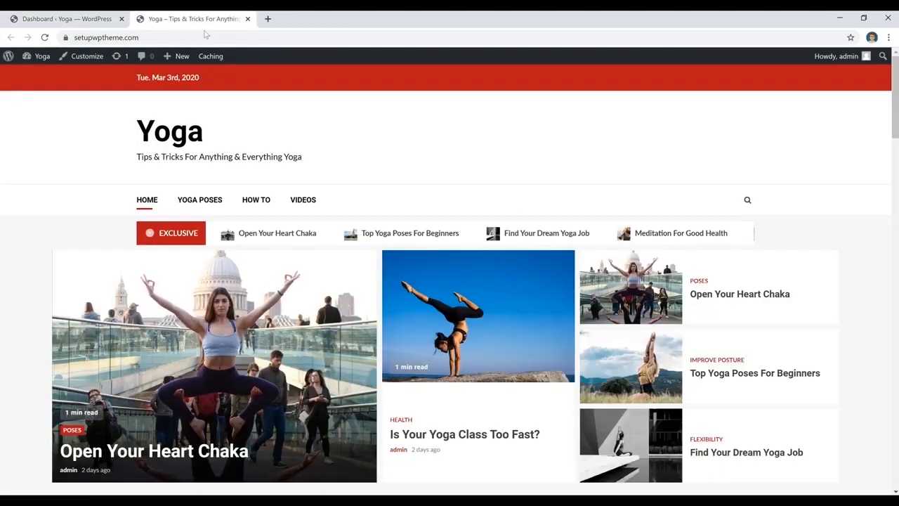
Look through the Yoga site's home page, including the featured posts, recent posts and categories
click(191, 23)
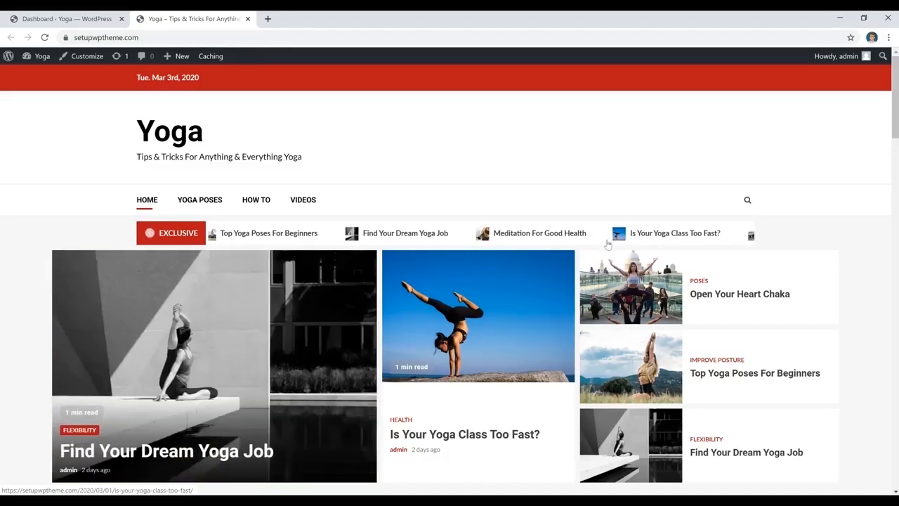
scroll(612, 267, down, 5)
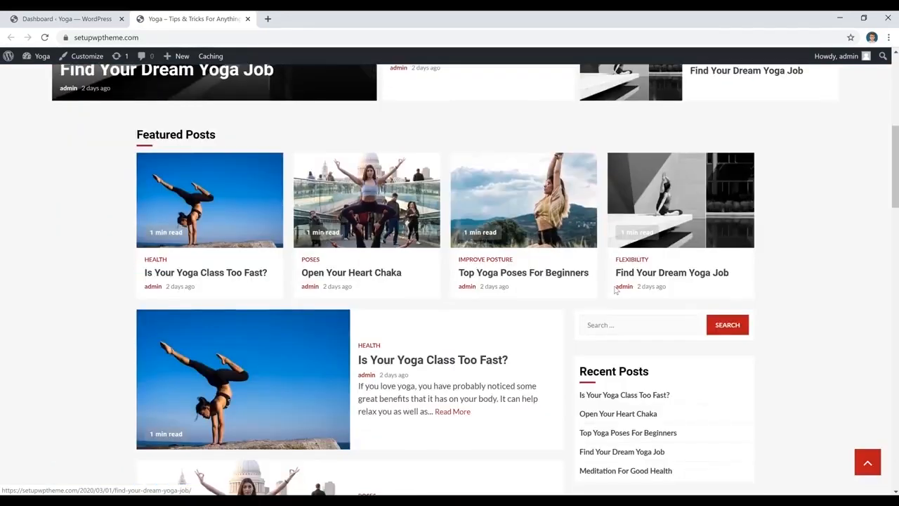
scroll(616, 290, down, 7)
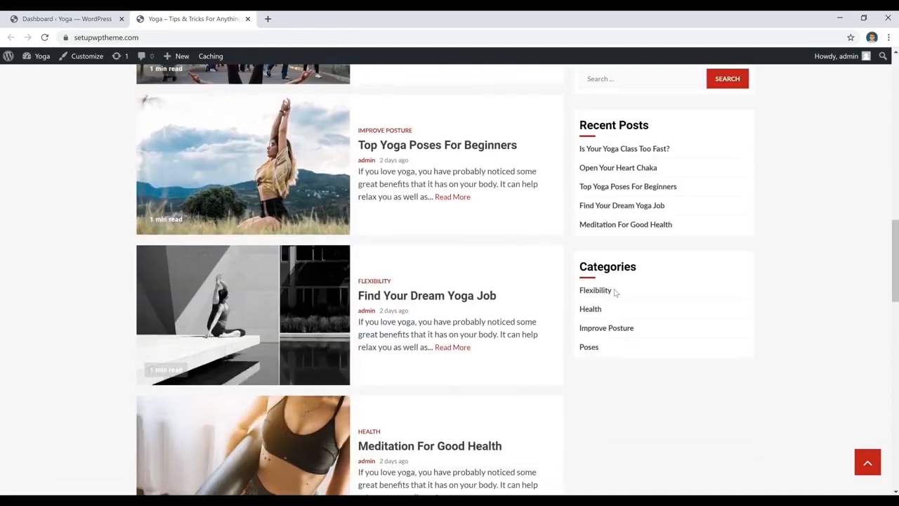
scroll(616, 291, down, 3)
scroll(789, 331, up, 5)
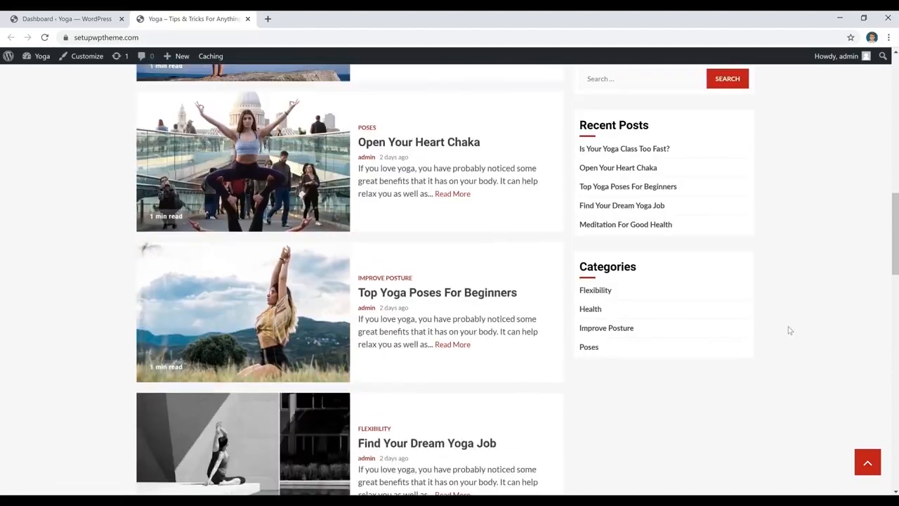
scroll(789, 331, up, 10)
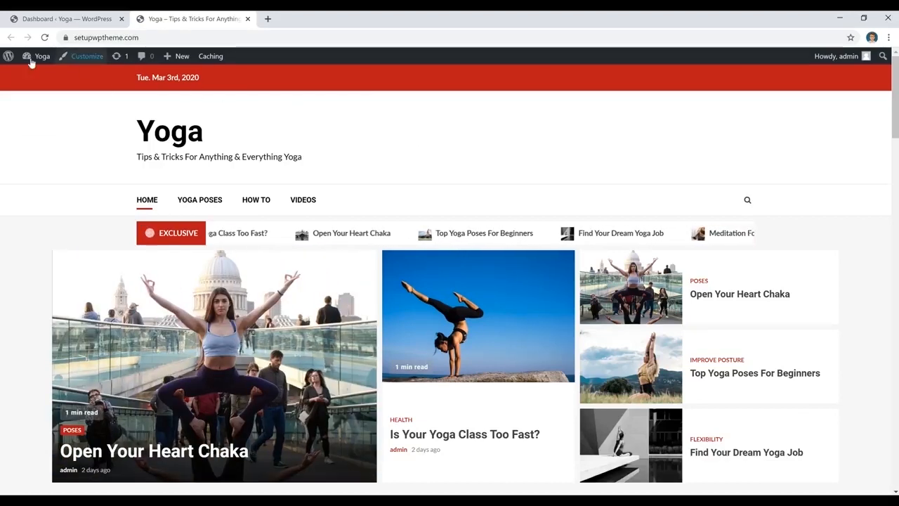
Go from the Yoga site to its dashboard, open the installed themes and start adding a new theme
mouse_move(31, 59)
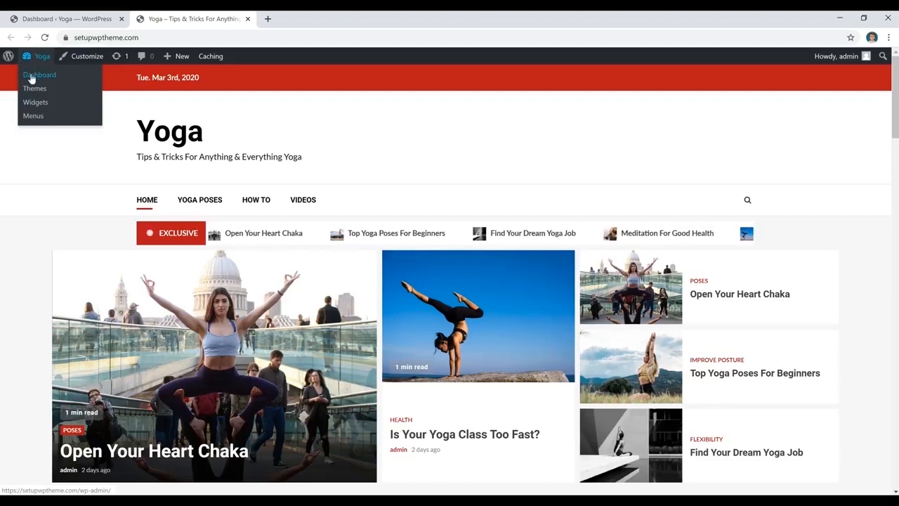
click(31, 76)
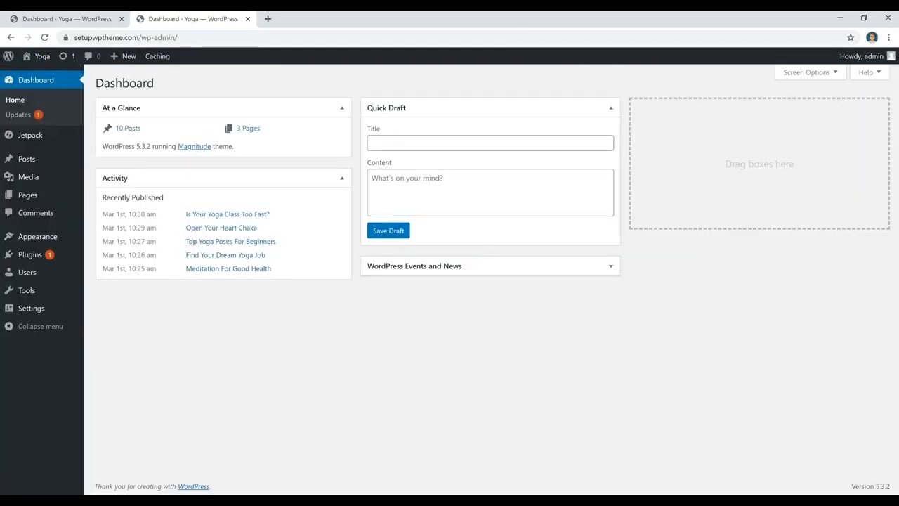
mouse_move(39, 236)
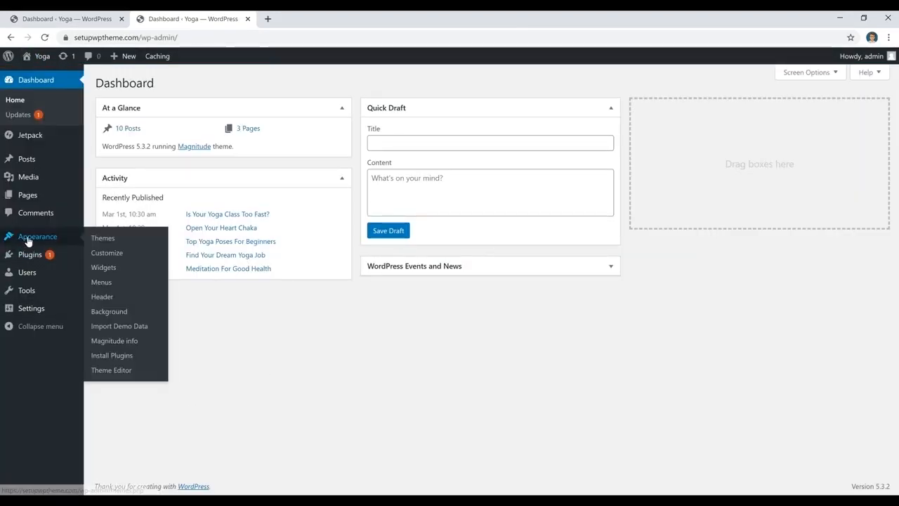
click(103, 240)
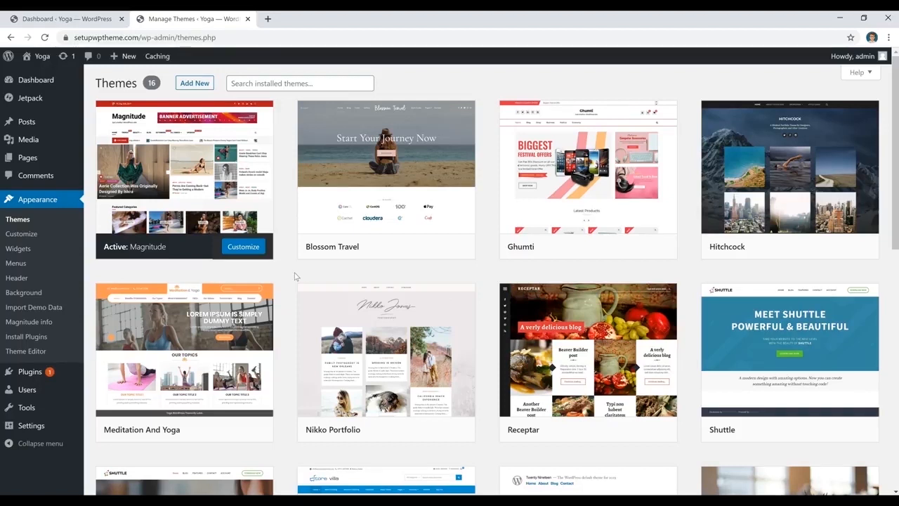
click(203, 85)
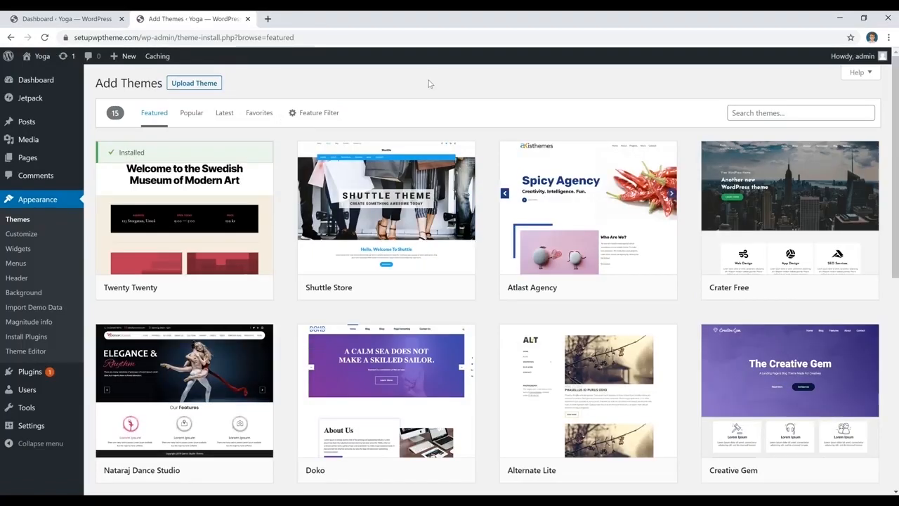
Browse the popular and latest themes available in the theme directory
click(192, 114)
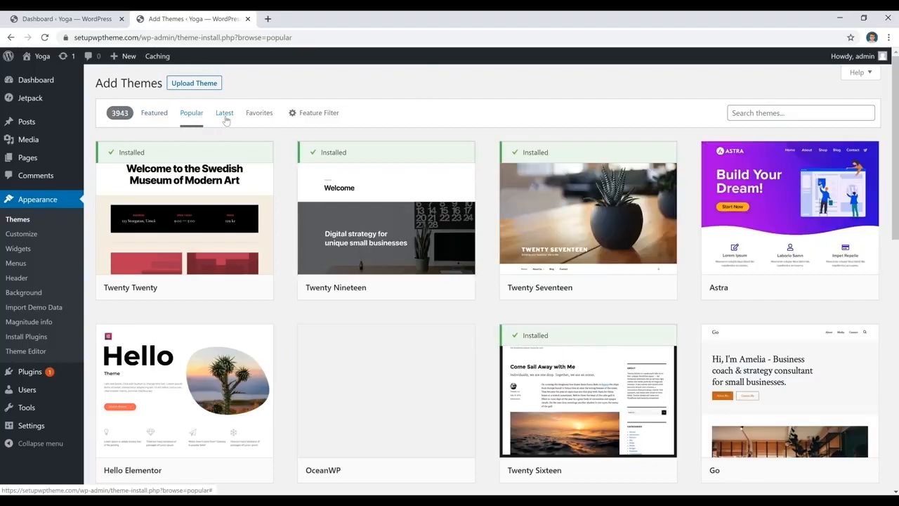
click(224, 116)
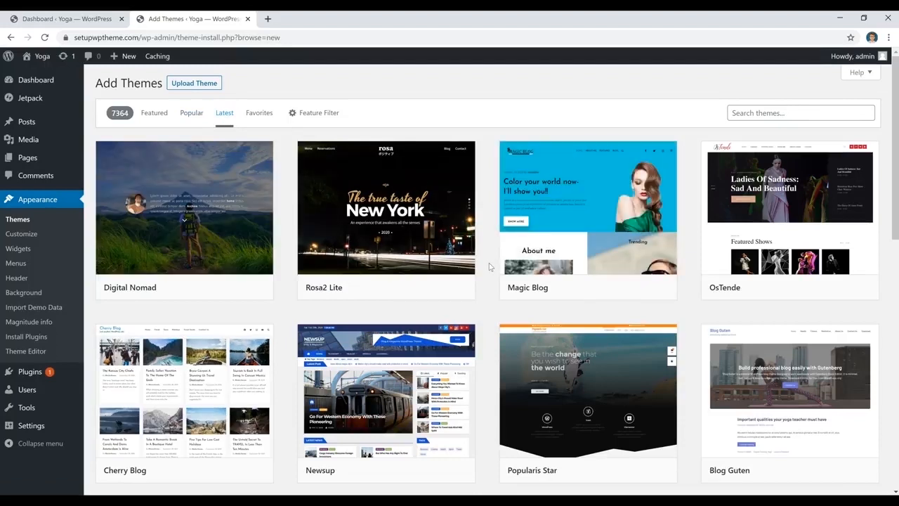
scroll(490, 266, down, 8)
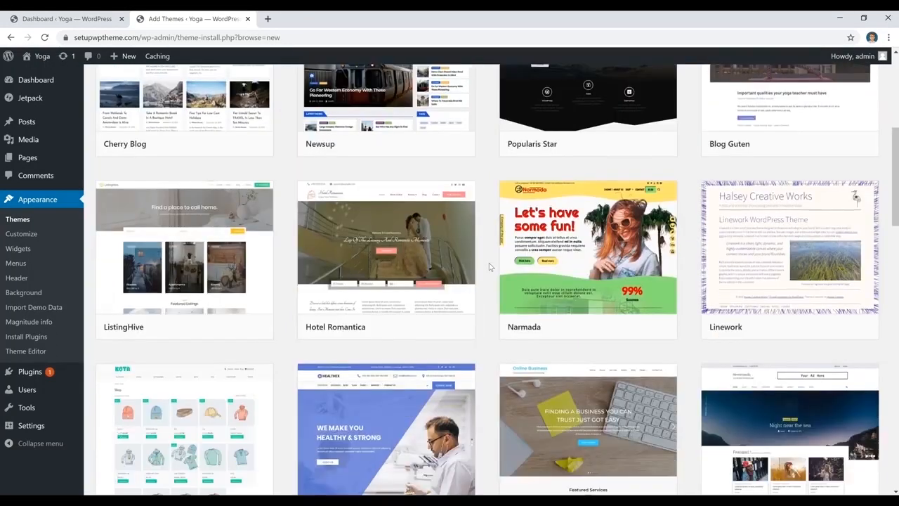
scroll(489, 263, down, 5)
scroll(489, 263, up, 8)
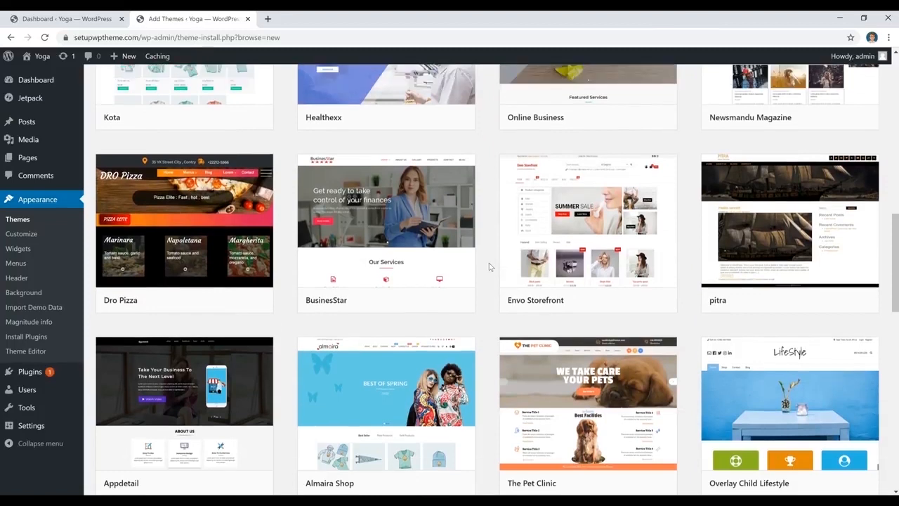
scroll(489, 263, up, 4)
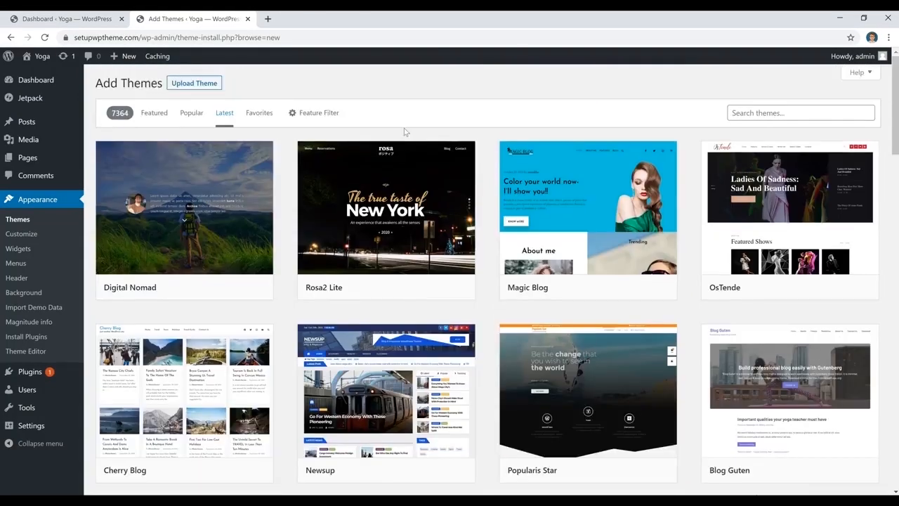
Search the theme directory for "magnitude" and activate the Magnitude theme
click(313, 117)
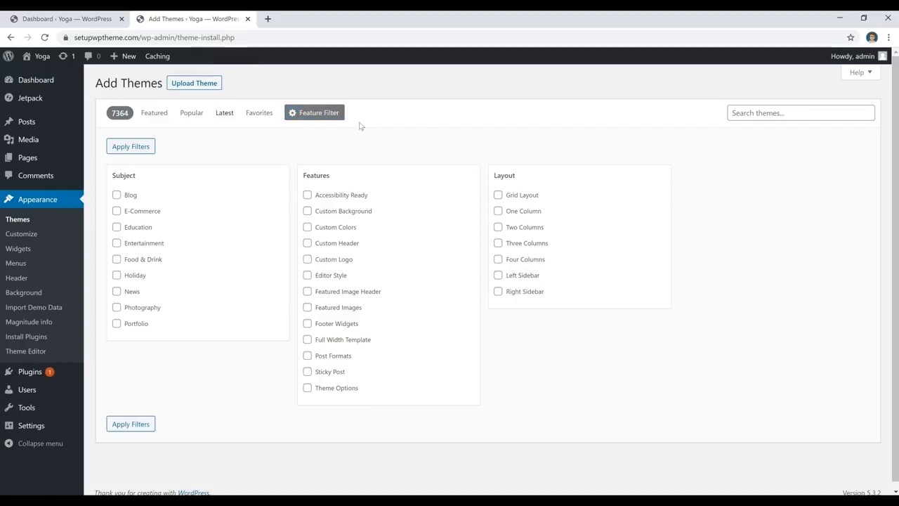
click(817, 112)
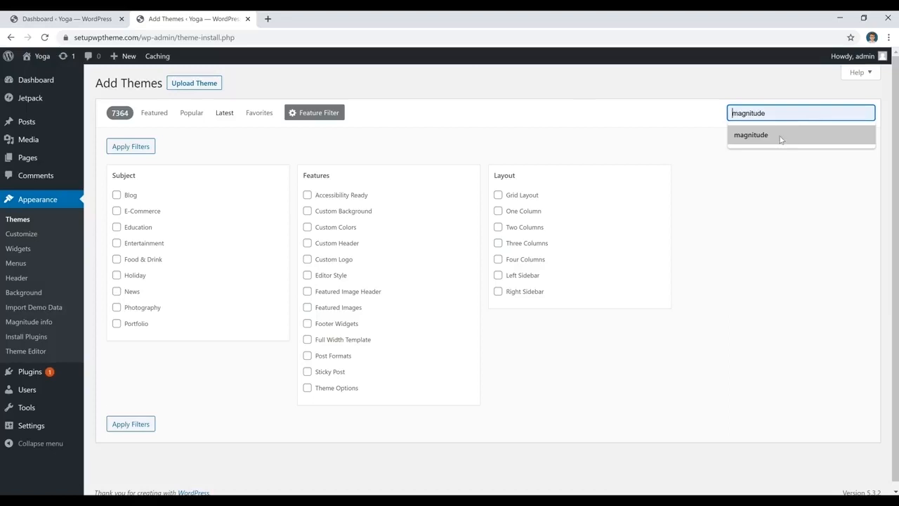
click(781, 139)
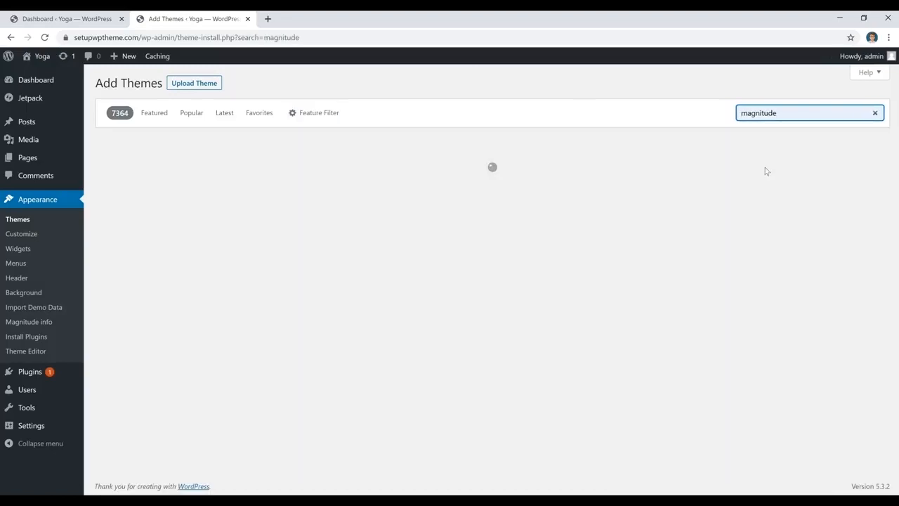
mouse_move(144, 160)
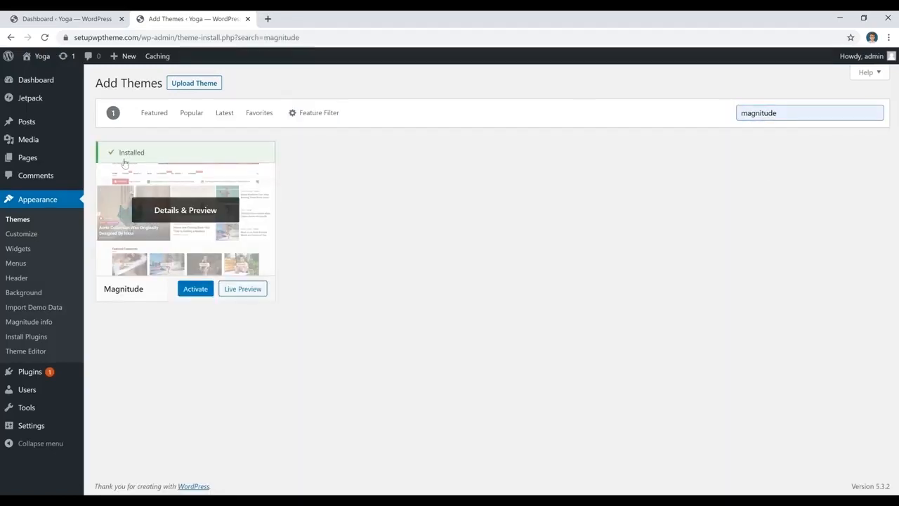
click(195, 289)
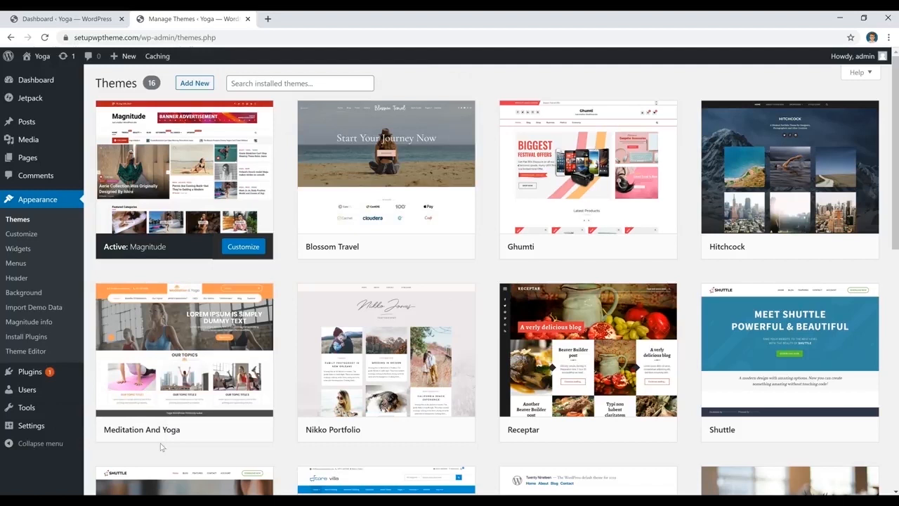
Return to adding themes and look through the popular ones for others that could be installed
click(193, 84)
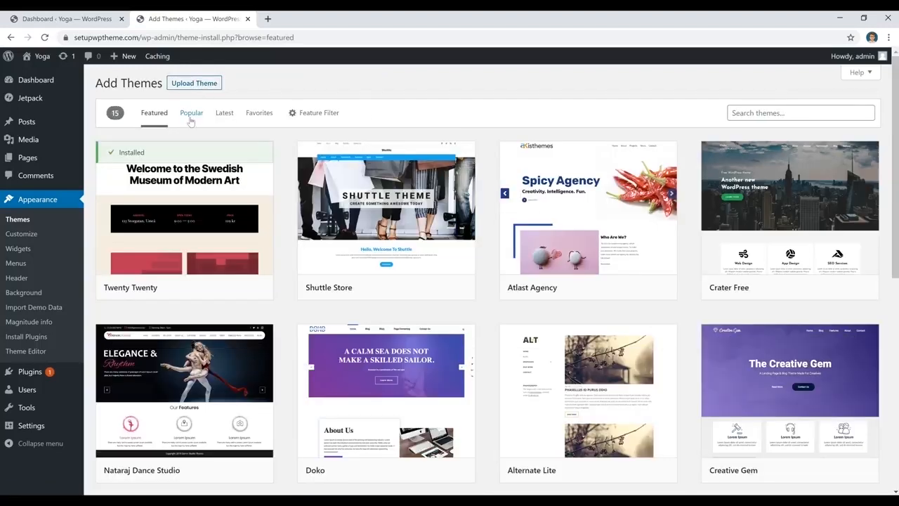
click(190, 116)
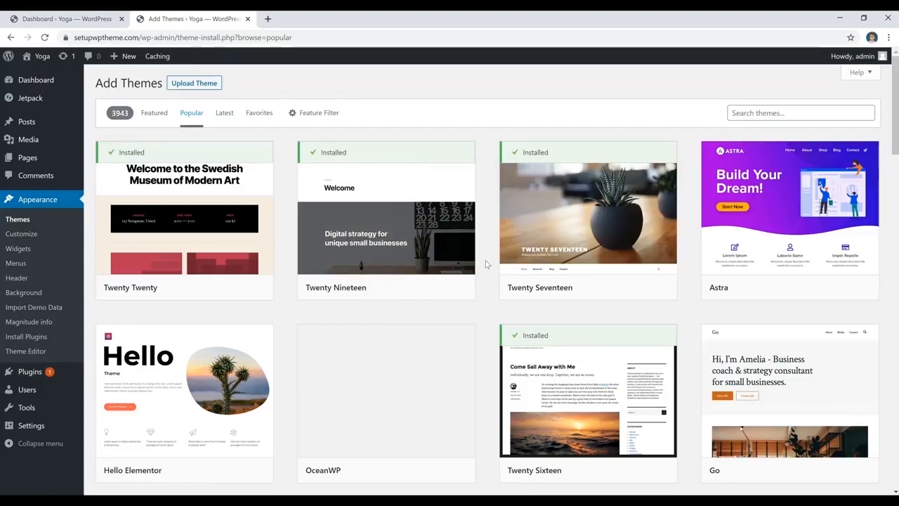
scroll(484, 264, down, 5)
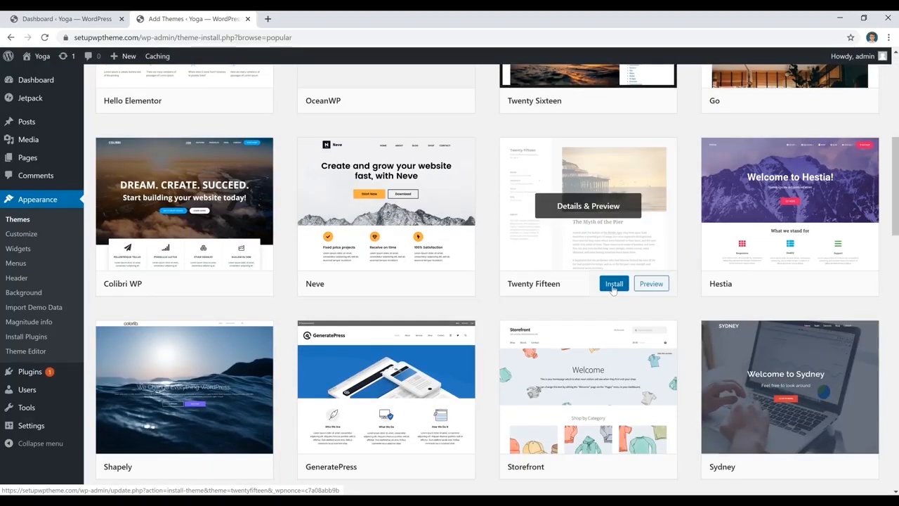
scroll(488, 253, up, 5)
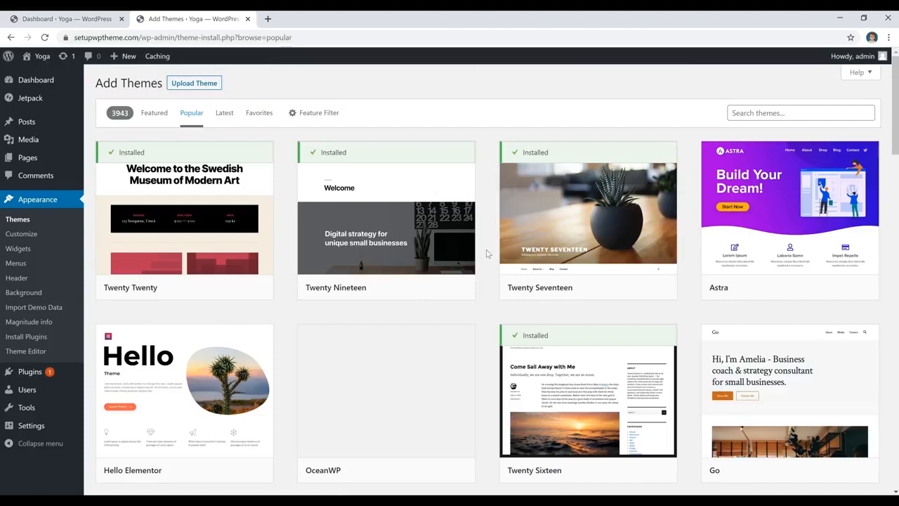
scroll(487, 254, down, 4)
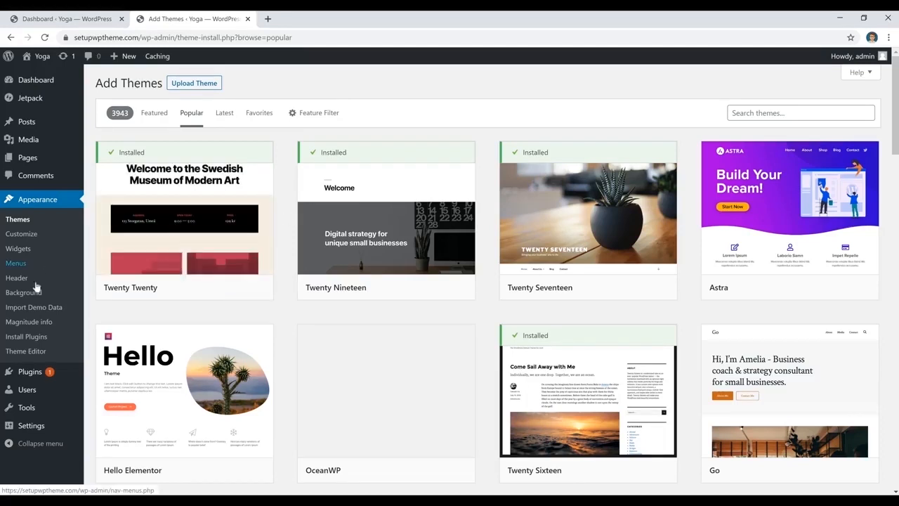
Open the site's general settings and review them alongside the published Find Your Dream Yoga Job post
mouse_move(30, 426)
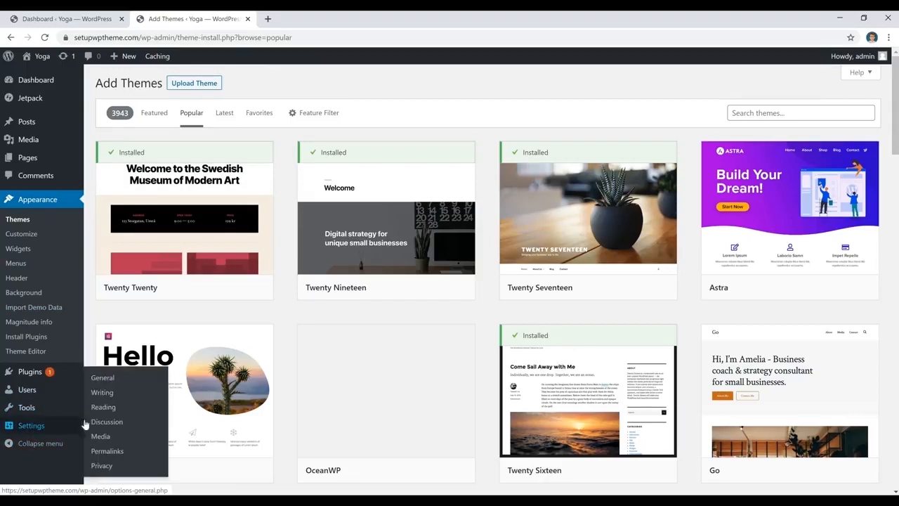
click(103, 378)
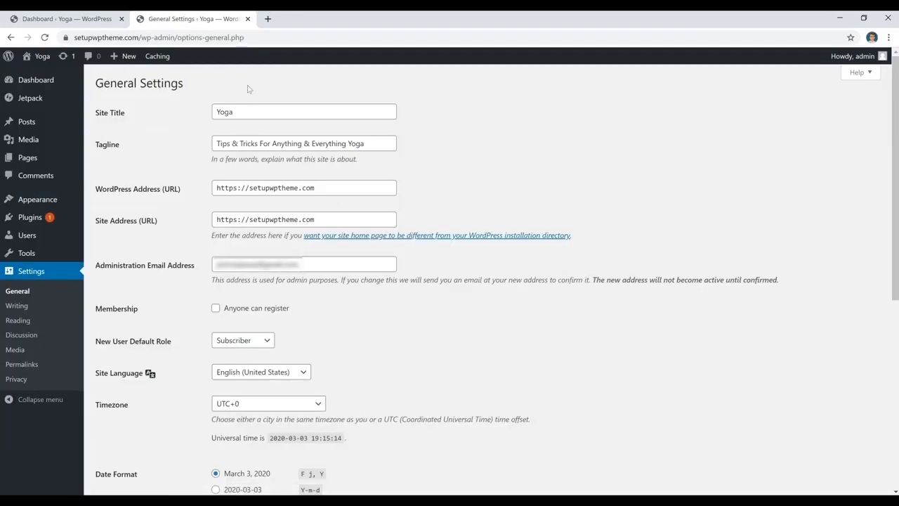
click(274, 113)
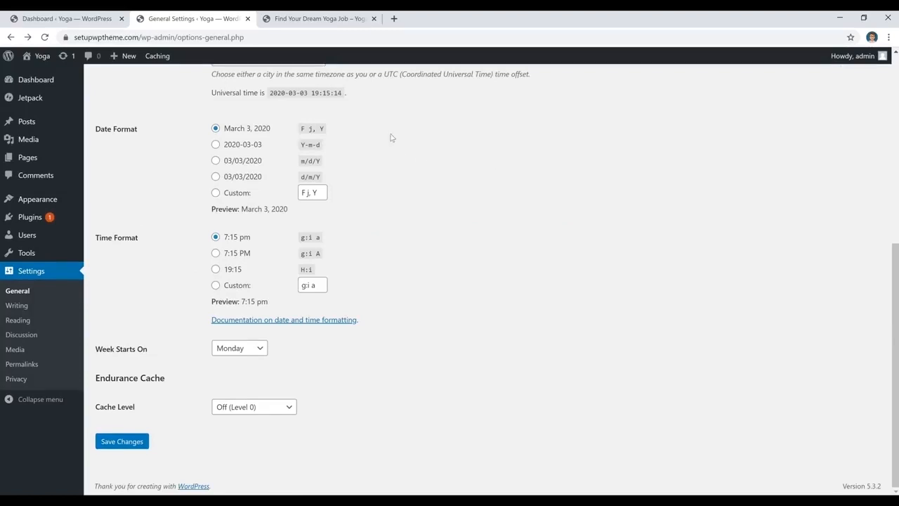
click(328, 17)
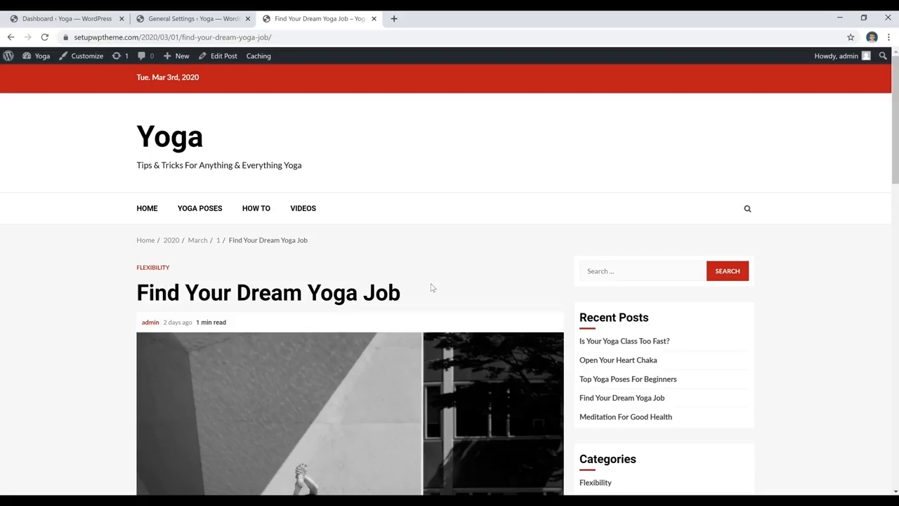
click(219, 20)
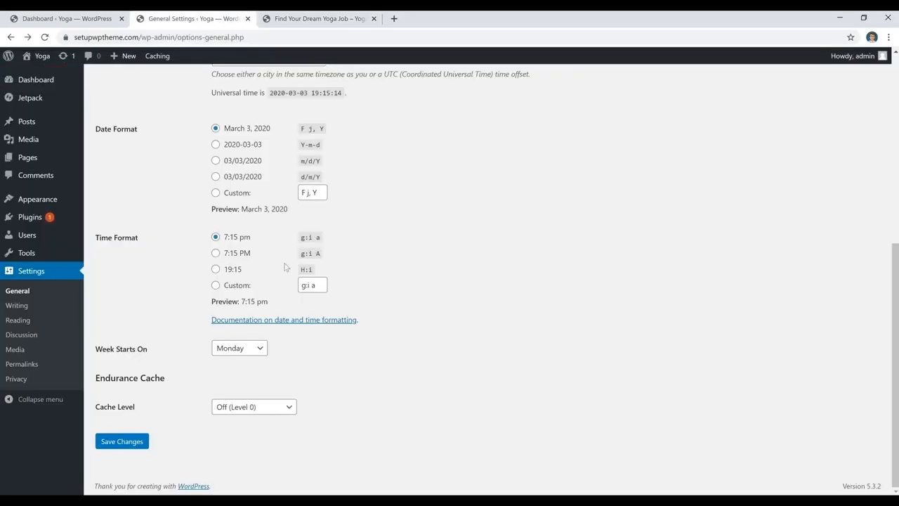
Set the site's permalink structure to Post name, save it, and open the Find Your Dream Yoga Job post to check its address
click(27, 367)
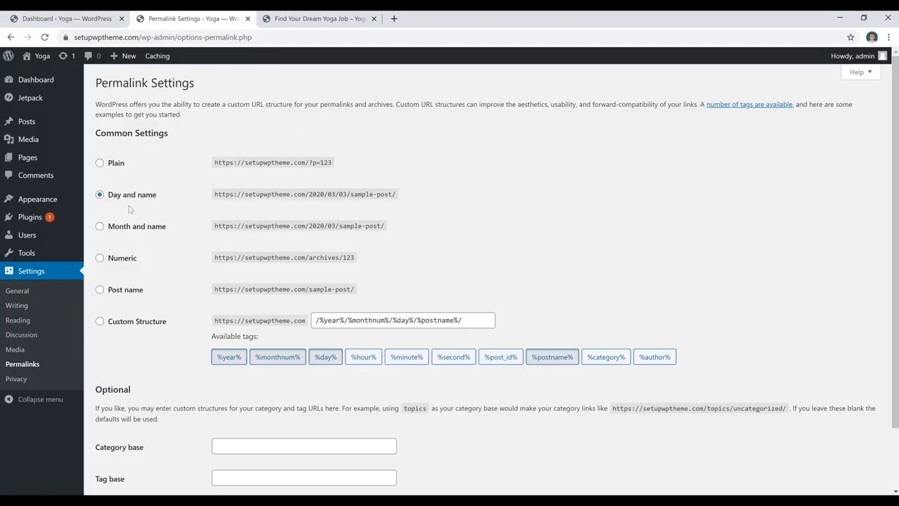
click(100, 289)
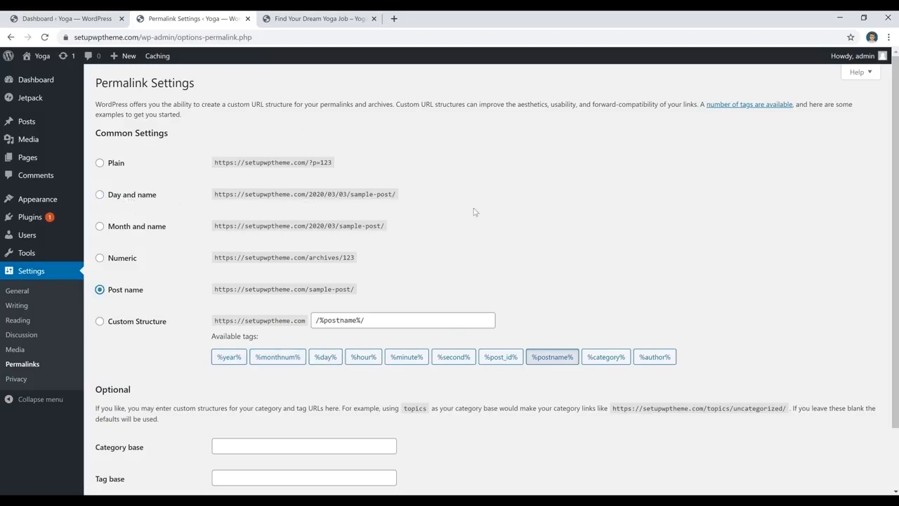
scroll(452, 225, down, 2)
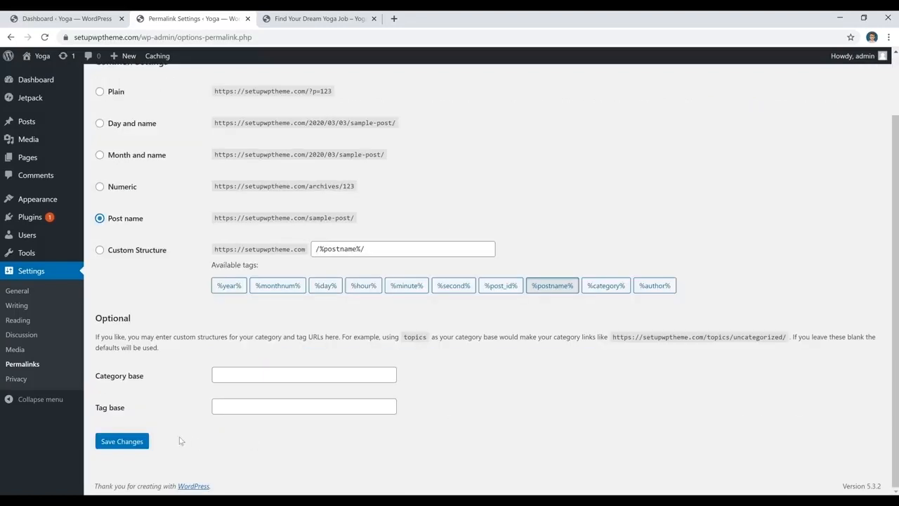
click(126, 444)
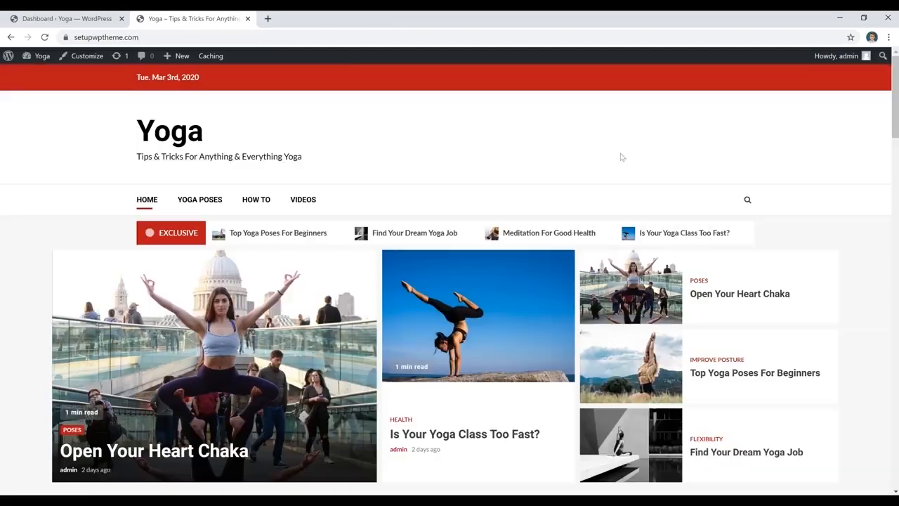
click(645, 465)
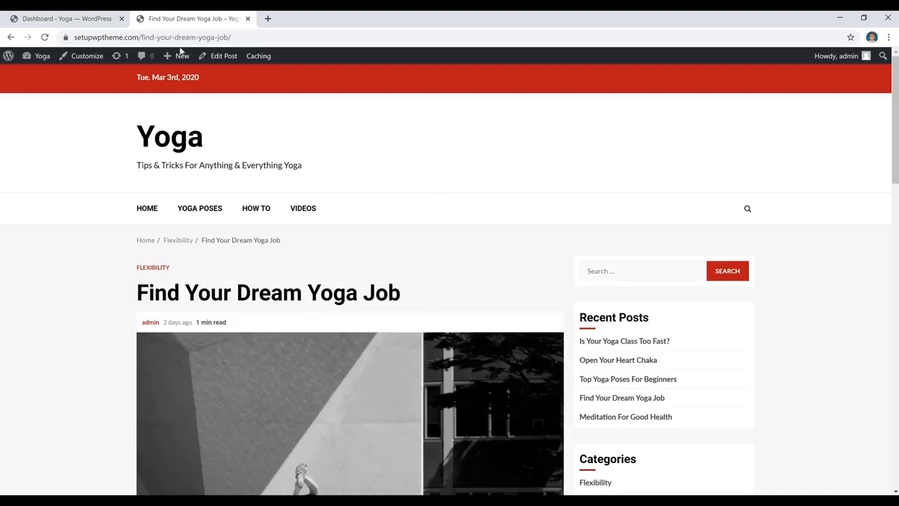
Open the Top Yoga Poses For Beginners post for editing from the dashboard's list of posts
click(91, 20)
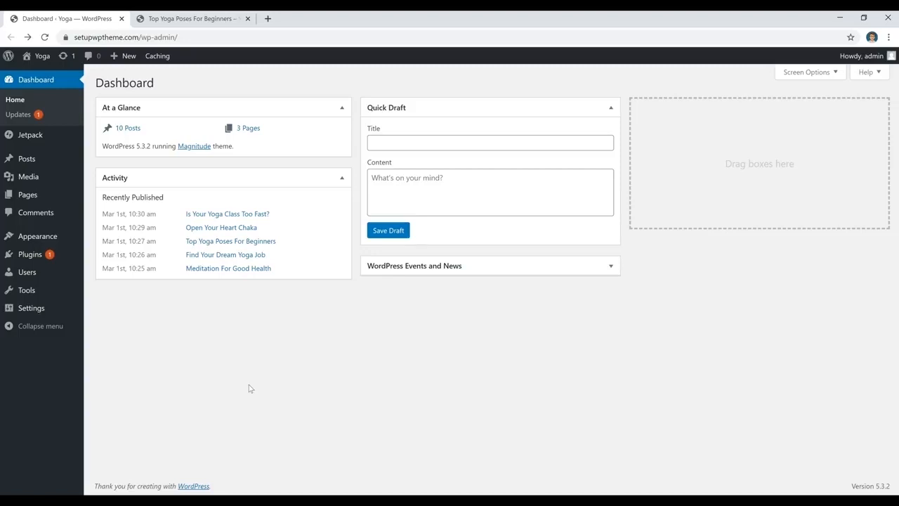
click(25, 160)
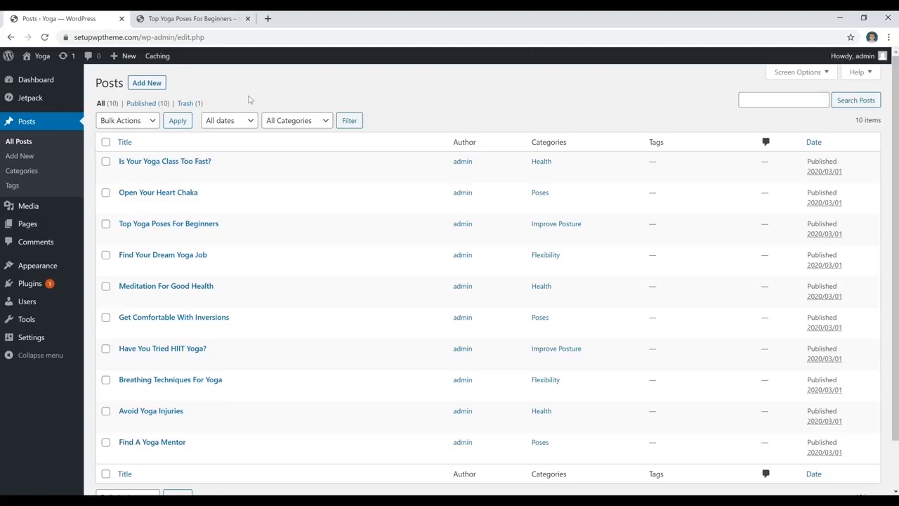
click(202, 224)
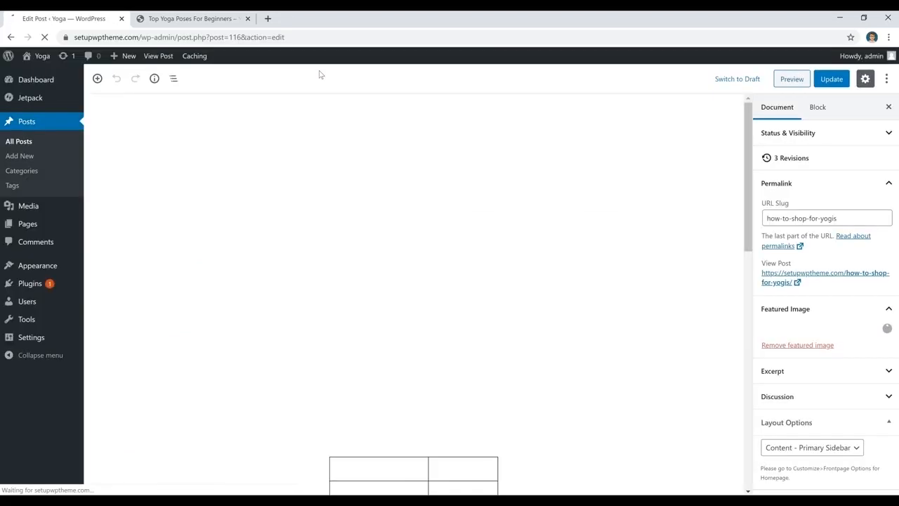
click(358, 156)
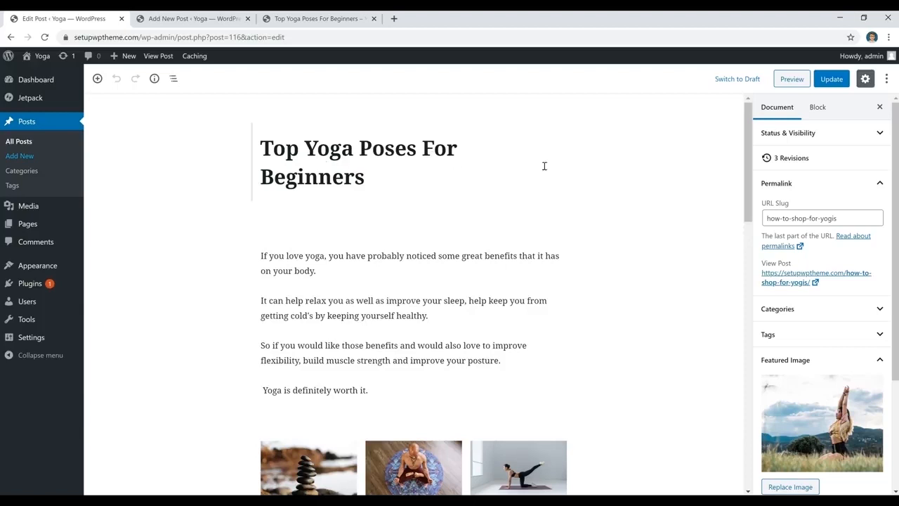
Examine the blocks in the Top Yoga Poses For Beginners post, from the opening text to the embedded YouTube video
scroll(622, 187, down, 3)
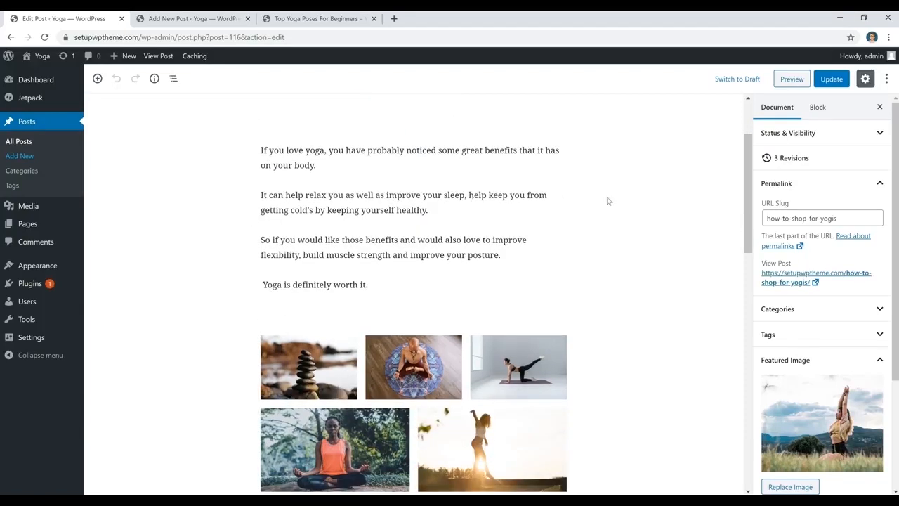
scroll(609, 201, down, 3)
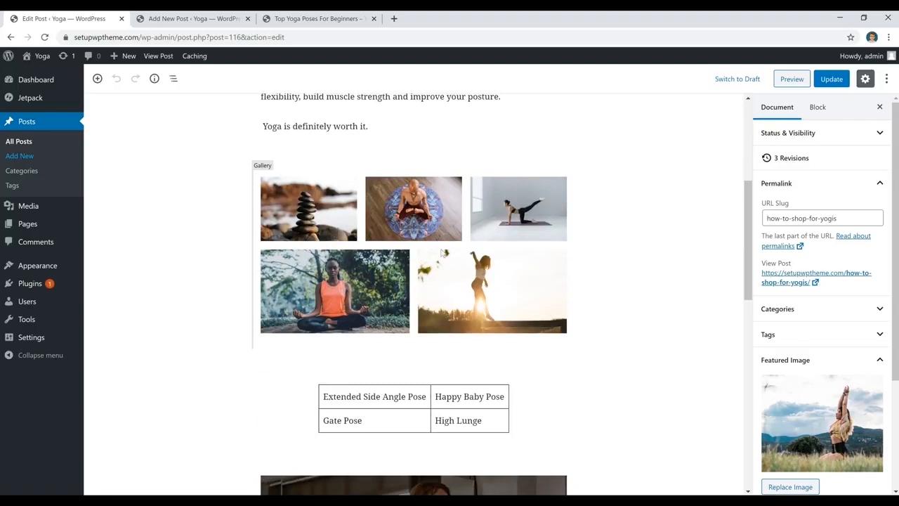
scroll(422, 256, down, 3)
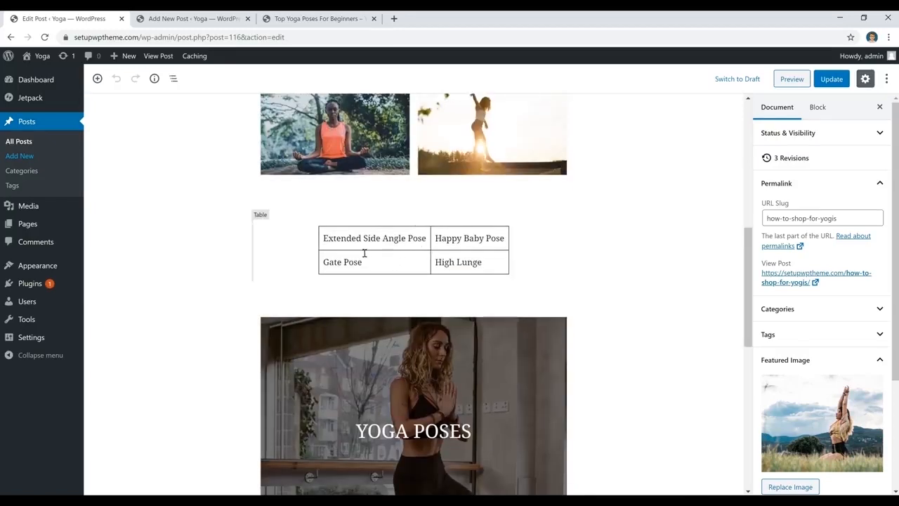
scroll(453, 259, down, 3)
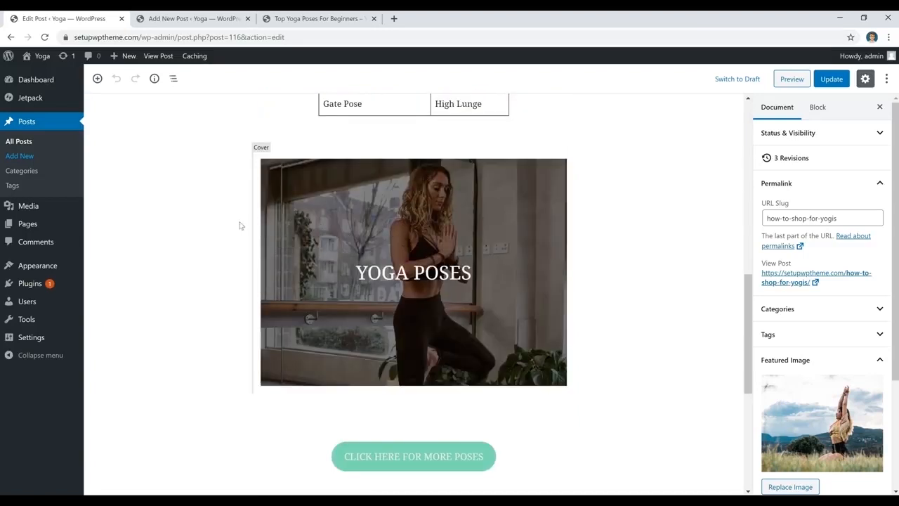
scroll(199, 242, down, 1)
scroll(253, 243, down, 4)
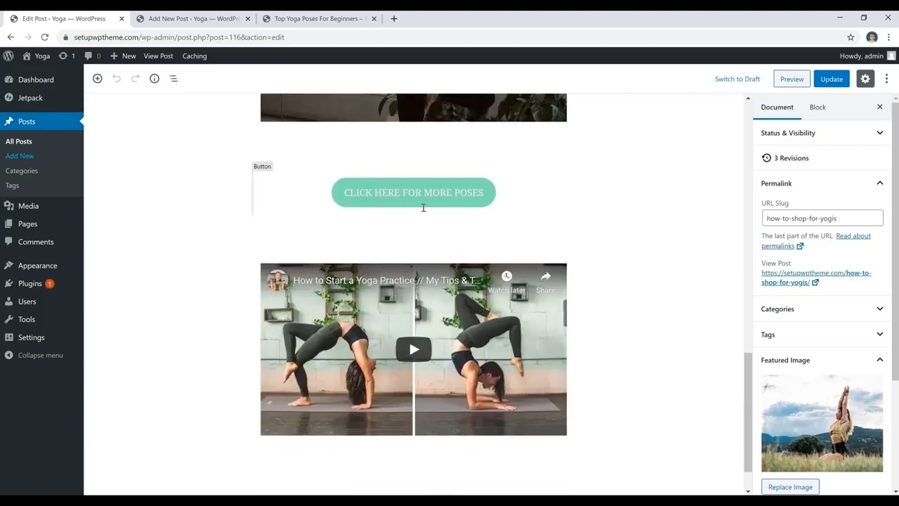
scroll(424, 205, down, 1)
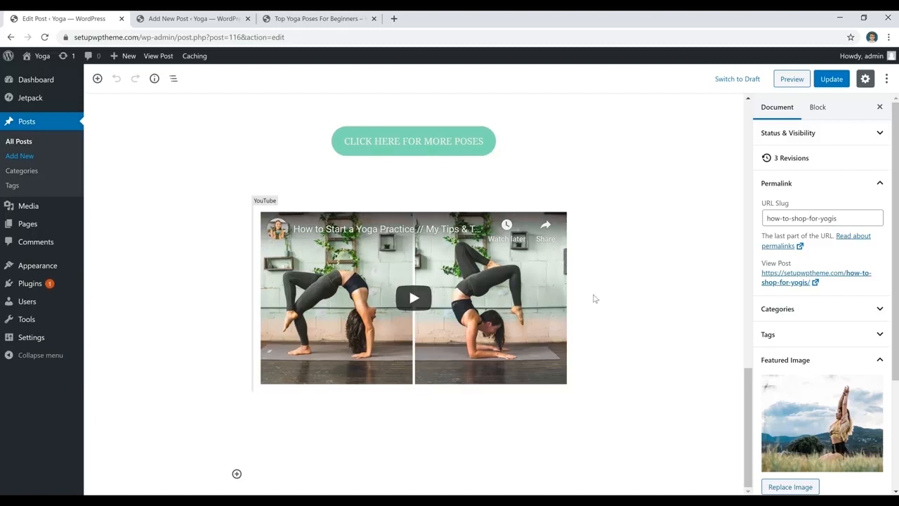
View the blank editor for a new post, and return to the beginning of the Top Yoga Poses For Beginners post
click(202, 19)
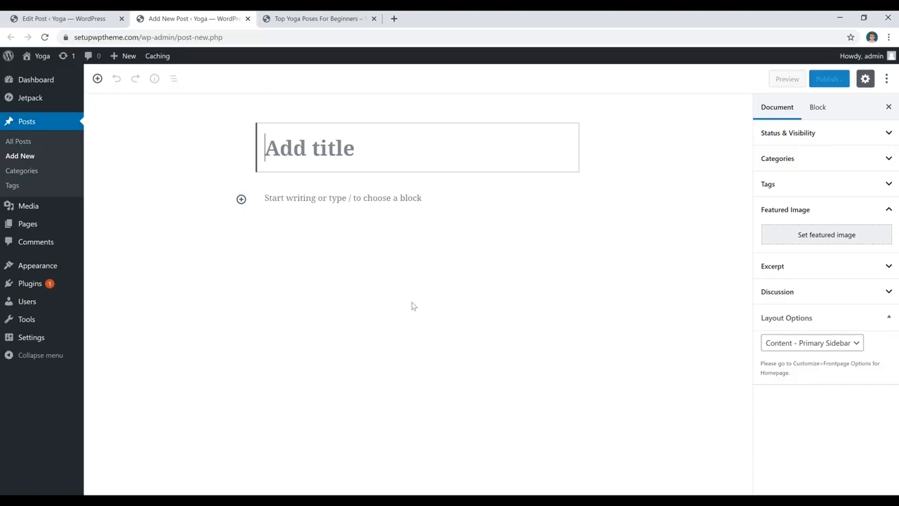
click(183, 130)
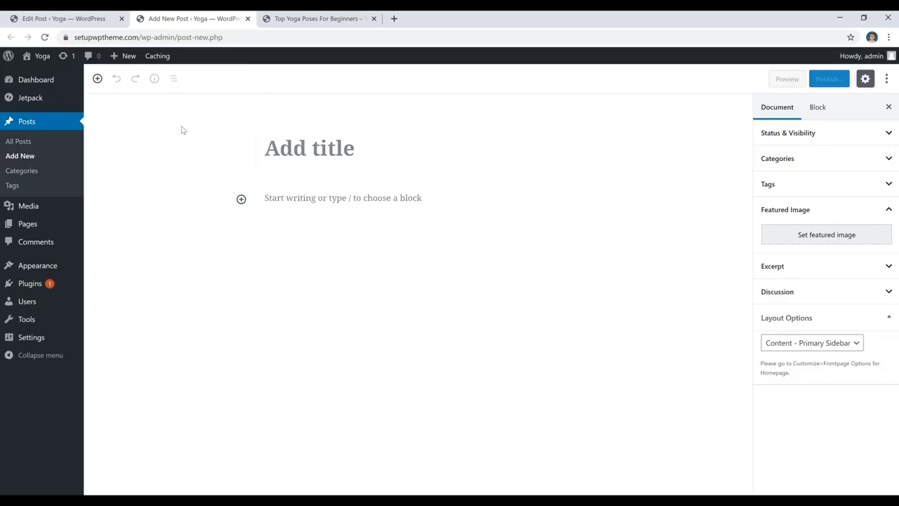
click(92, 25)
scroll(653, 279, up, 8)
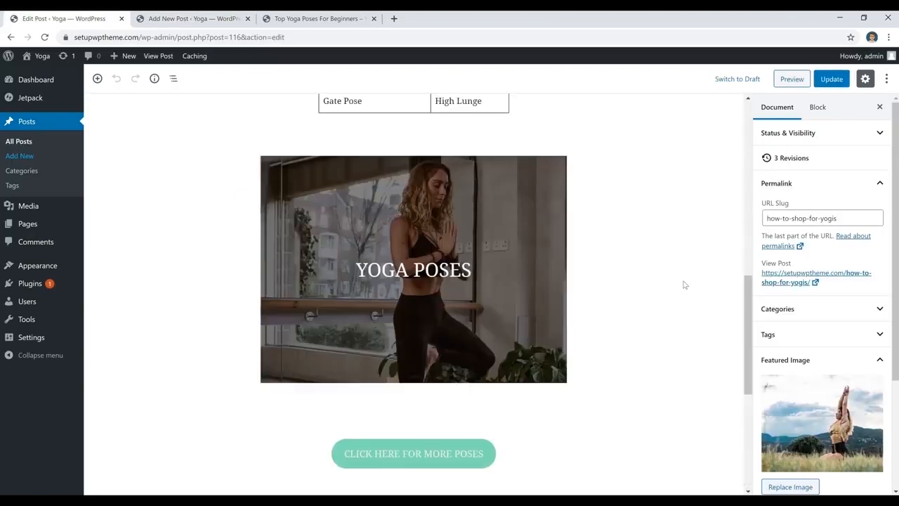
scroll(679, 285, up, 5)
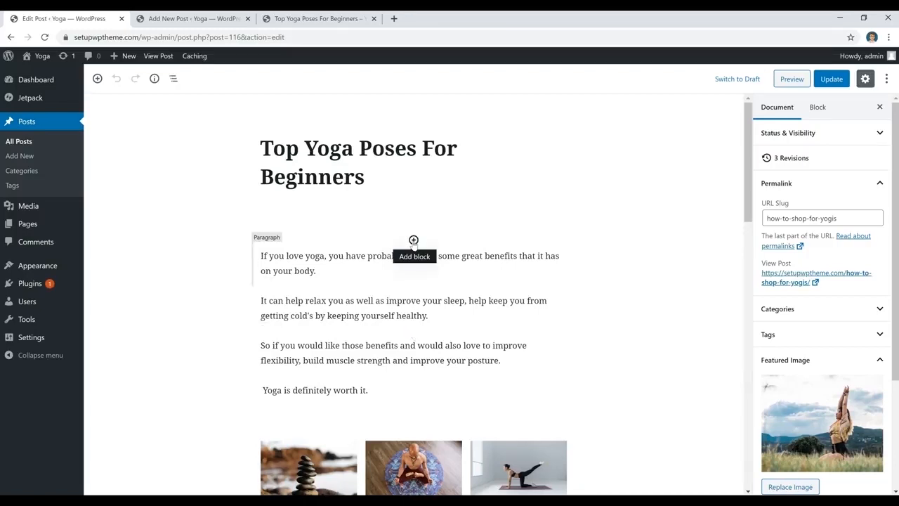
Try out a paragraph block containing "gdfhdhdhdf" above the post's opening paragraph, and delete the block
click(414, 240)
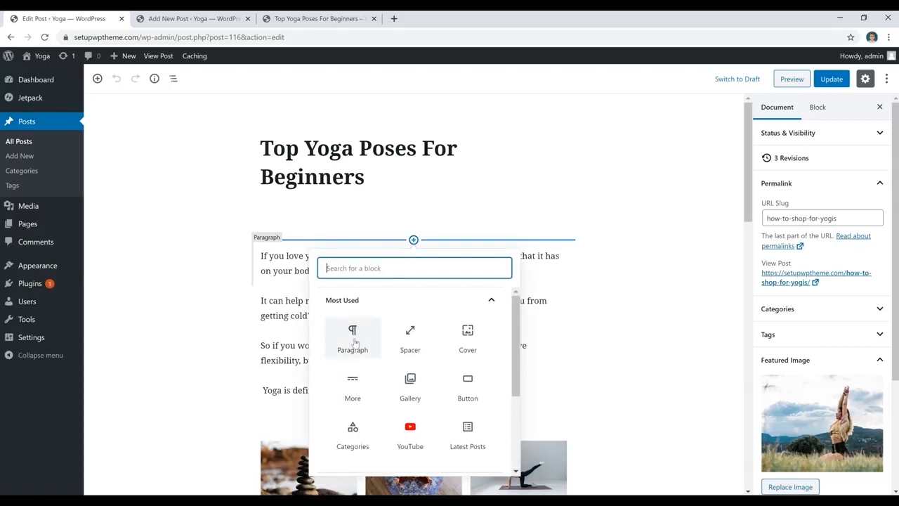
click(354, 340)
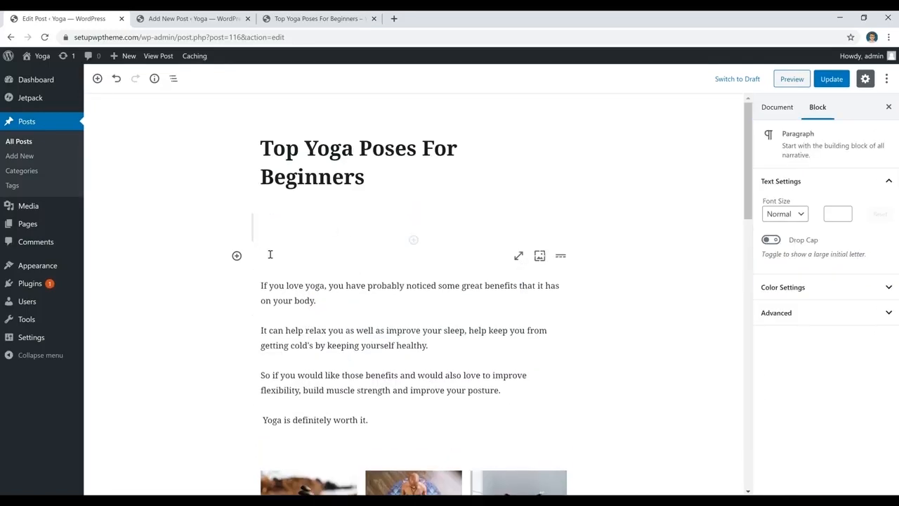
text(gdfhdhdhdf)
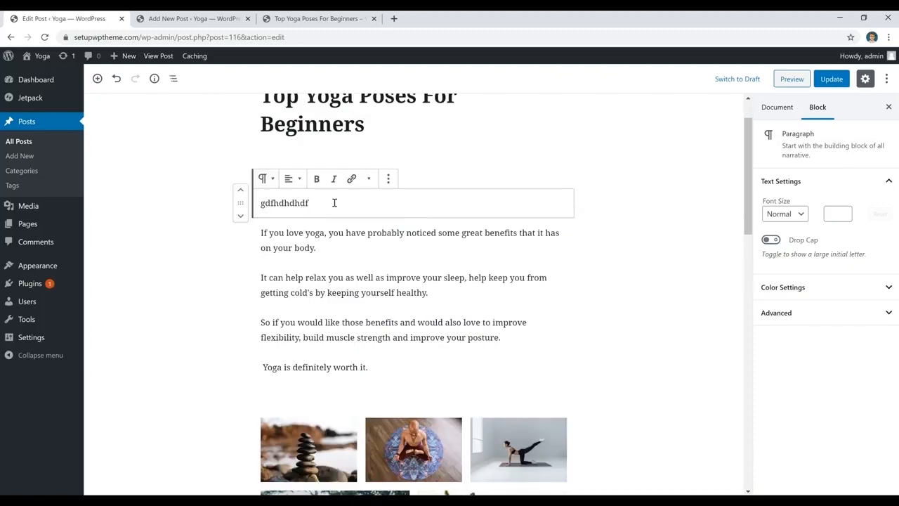
drag(334, 202, 169, 215)
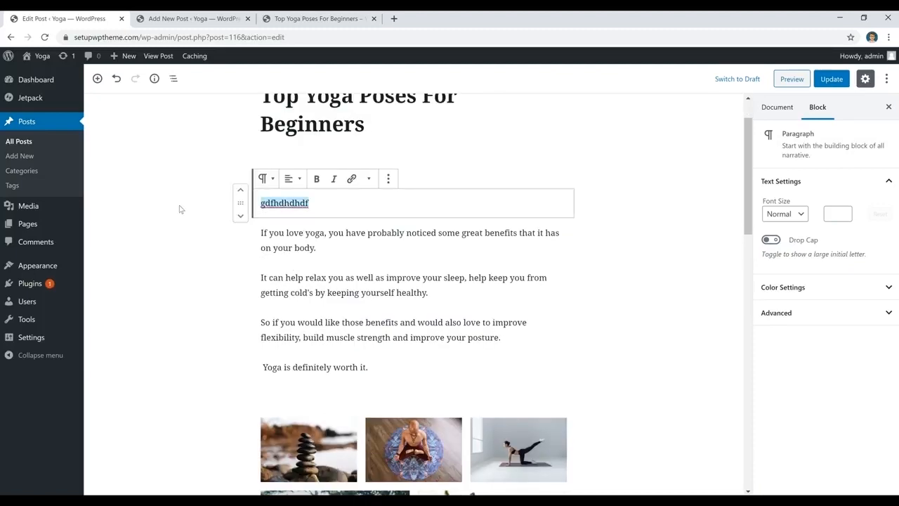
key(BackSpace)
click(334, 241)
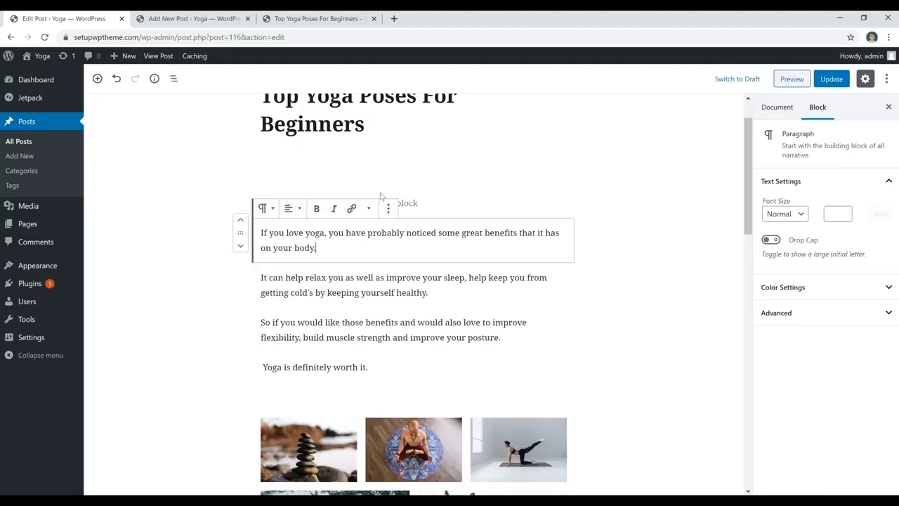
click(419, 205)
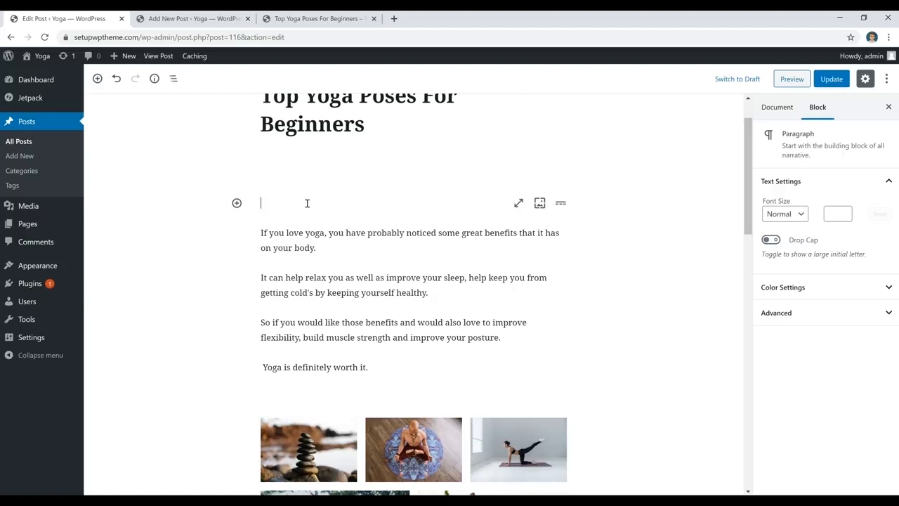
key(BackSpace)
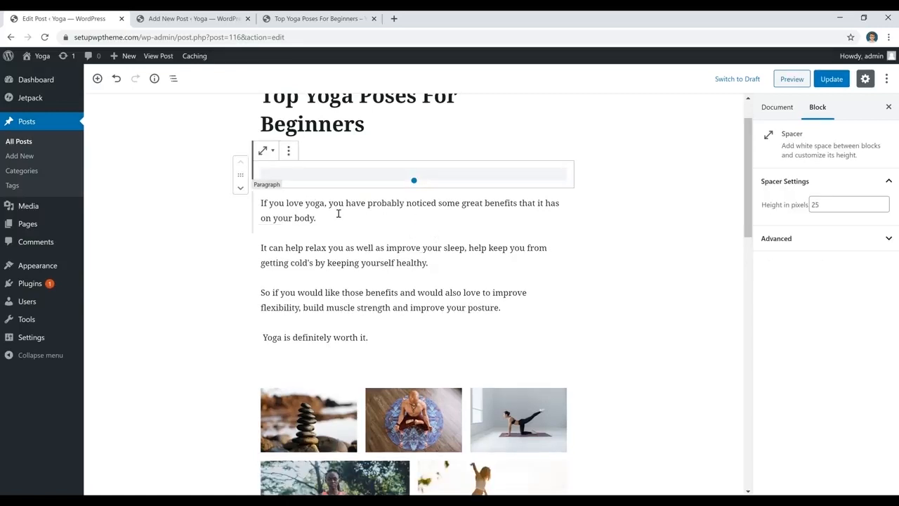
Try bold formatting on "If you love yoga" in the opening paragraph, and remove it again
click(338, 213)
drag(326, 203, 241, 202)
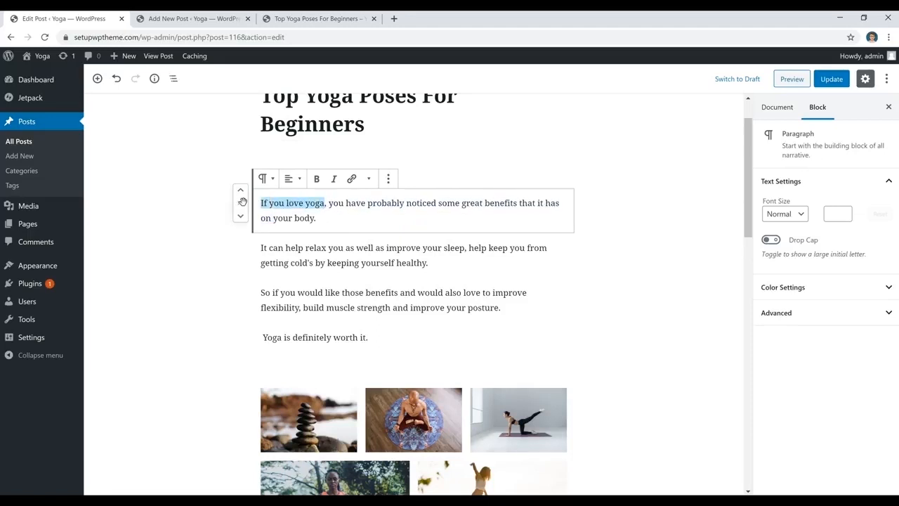
click(317, 180)
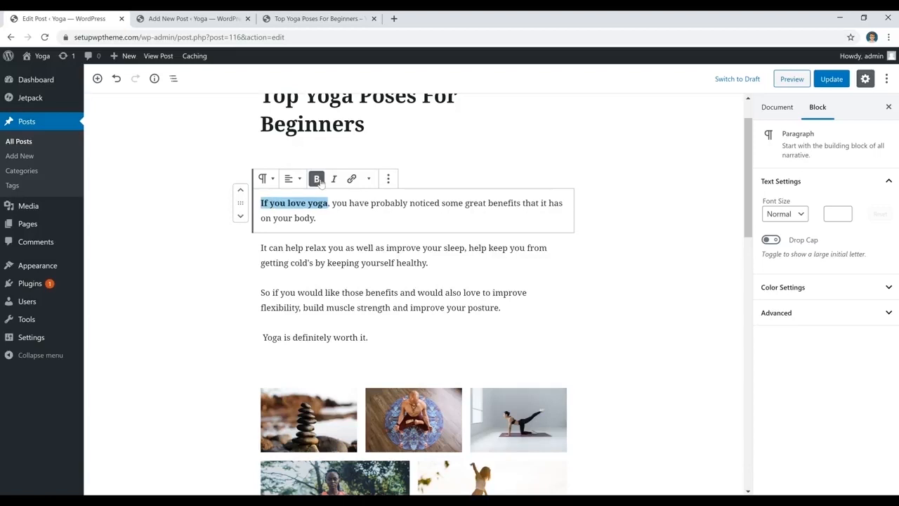
click(318, 180)
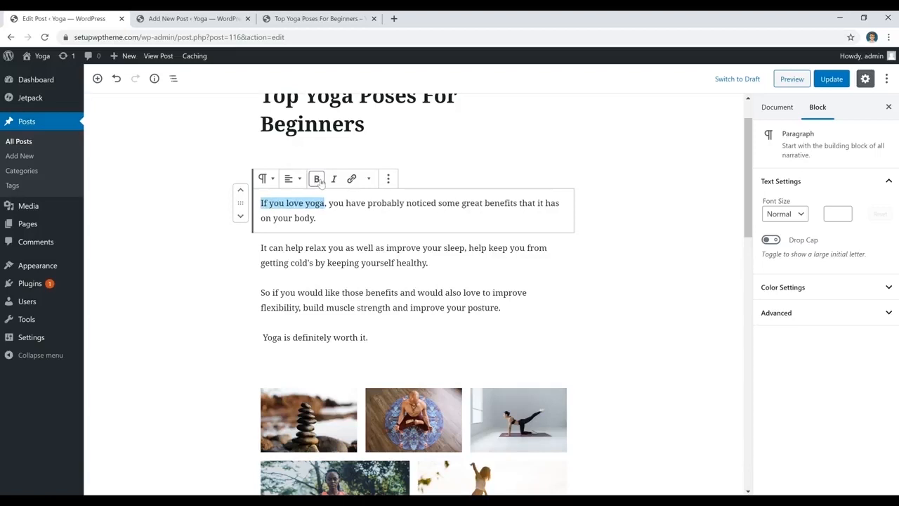
Try centering the whole opening paragraph, and restore its left alignment
click(334, 221)
triple_click(334, 220)
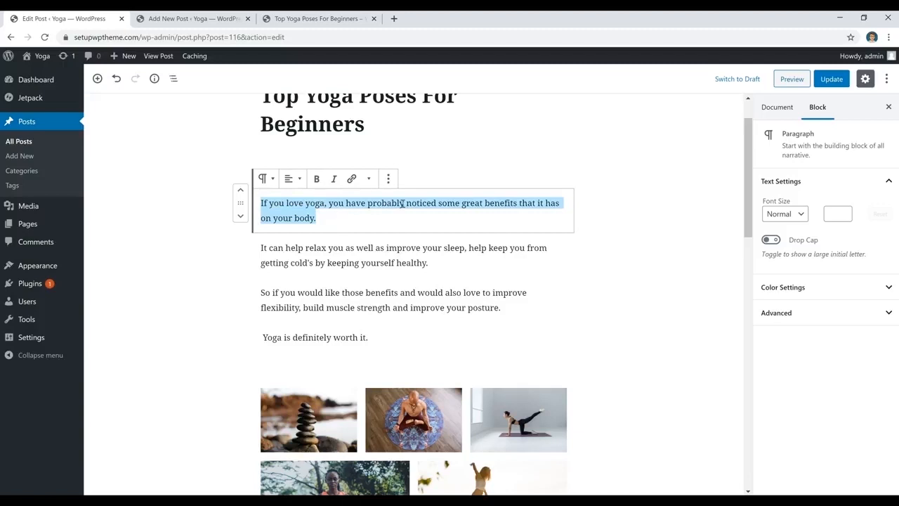
click(293, 178)
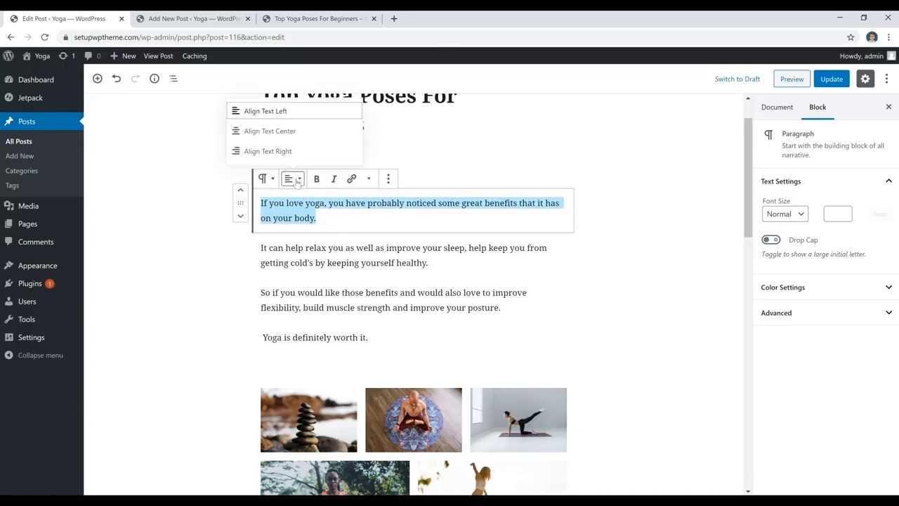
click(290, 134)
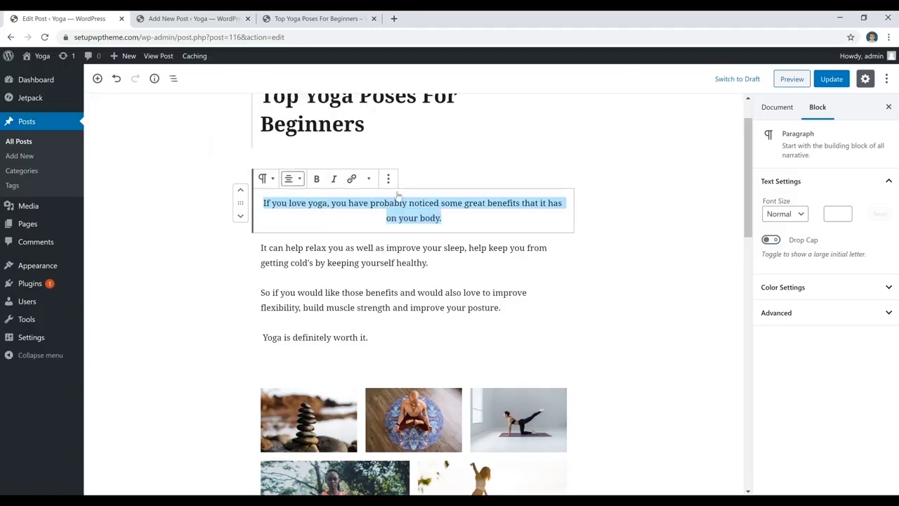
click(291, 179)
click(284, 112)
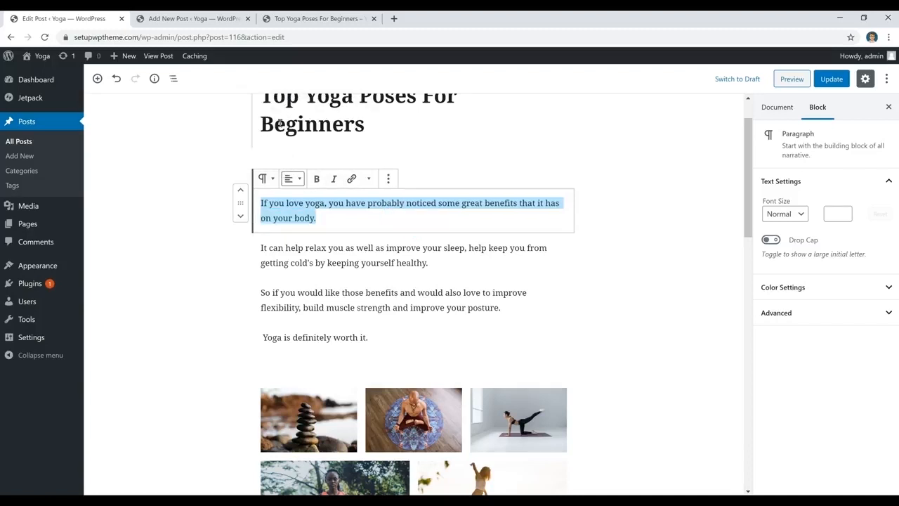
click(360, 220)
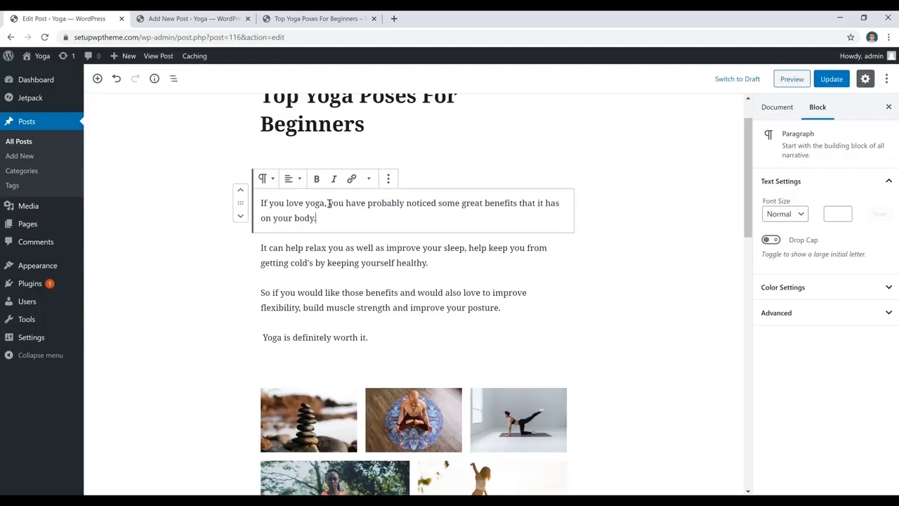
Start adding a link to "love yoga" in the opening paragraph, and copy the published post's URL from its live page
drag(324, 203, 286, 204)
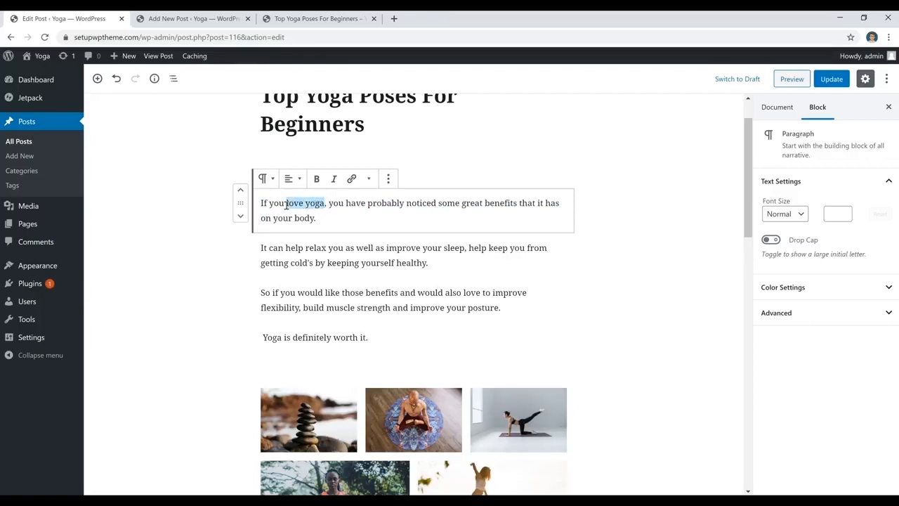
click(352, 180)
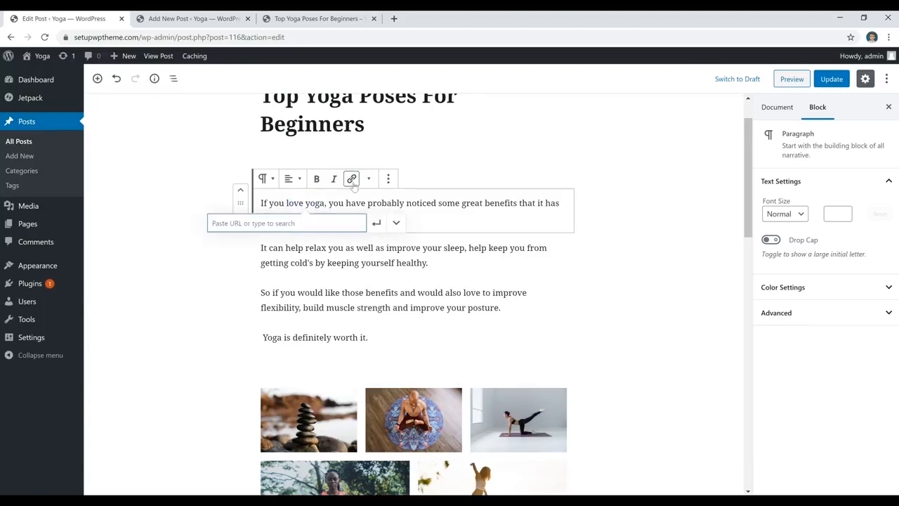
click(318, 19)
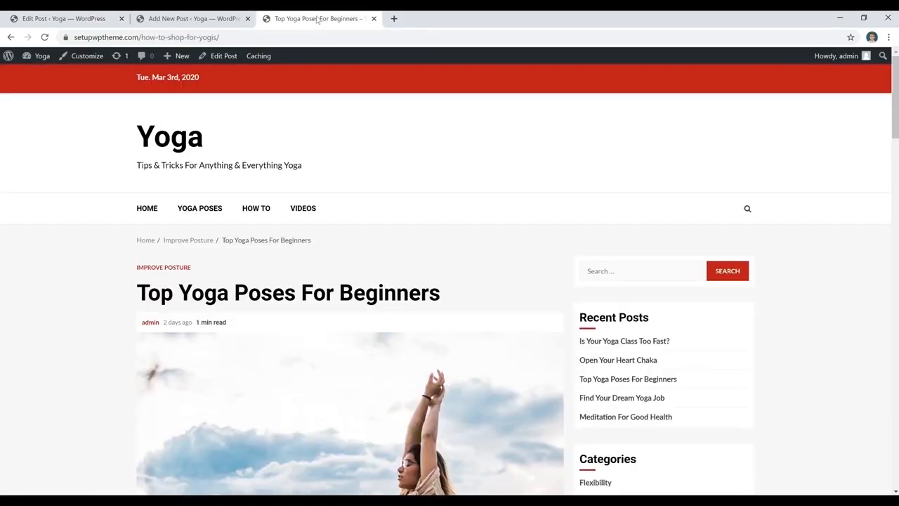
click(205, 38)
right_click(202, 40)
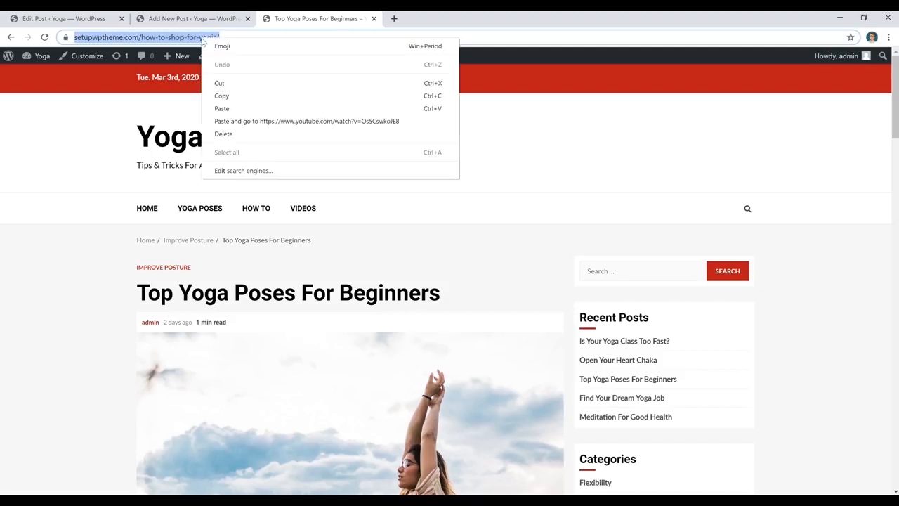
click(222, 96)
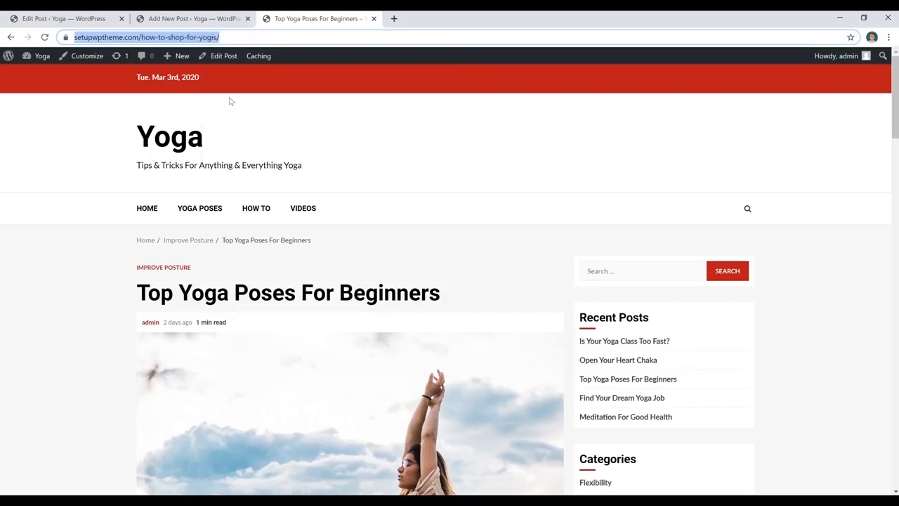
Try linking "love yoga" to the copied setupwptheme.com/how-to-shop-for-yogis/ address, and remove the link again
click(190, 19)
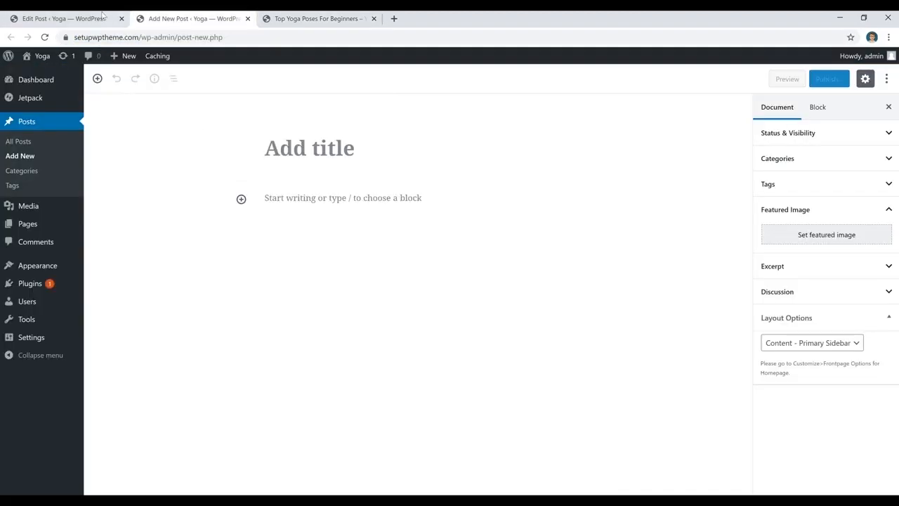
click(105, 18)
right_click(280, 227)
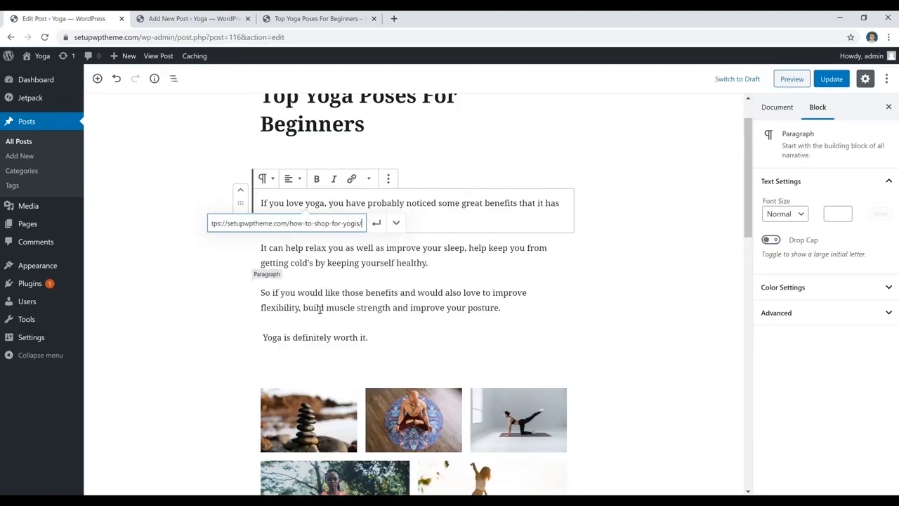
click(318, 308)
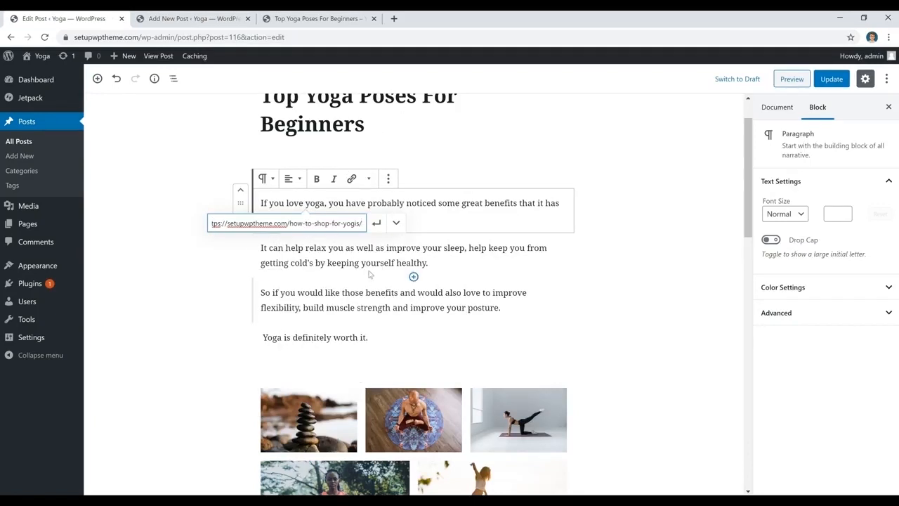
click(376, 223)
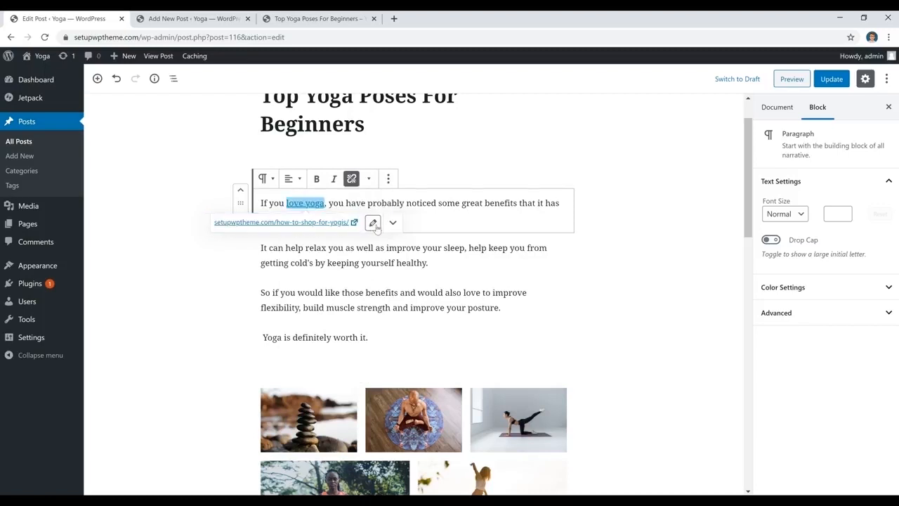
click(481, 222)
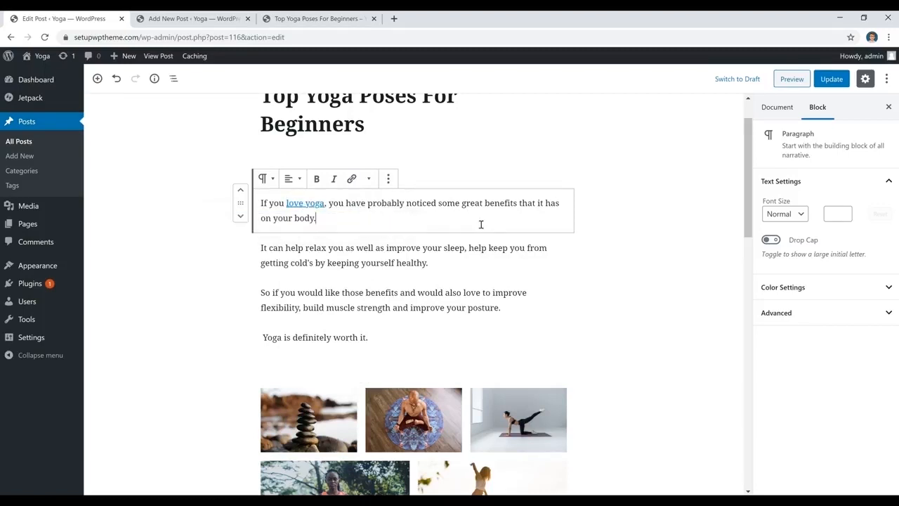
click(314, 204)
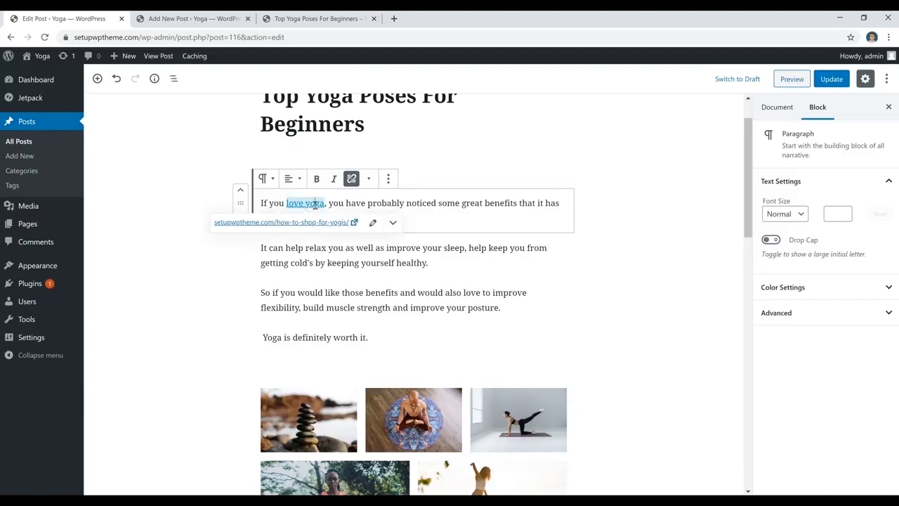
click(352, 179)
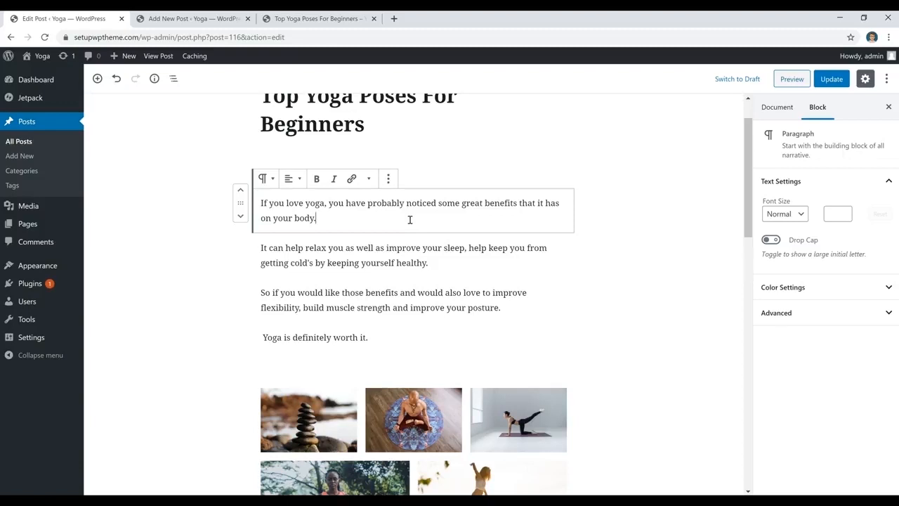
Insert an Image block from the common blocks directly below the opening paragraph
key(Return)
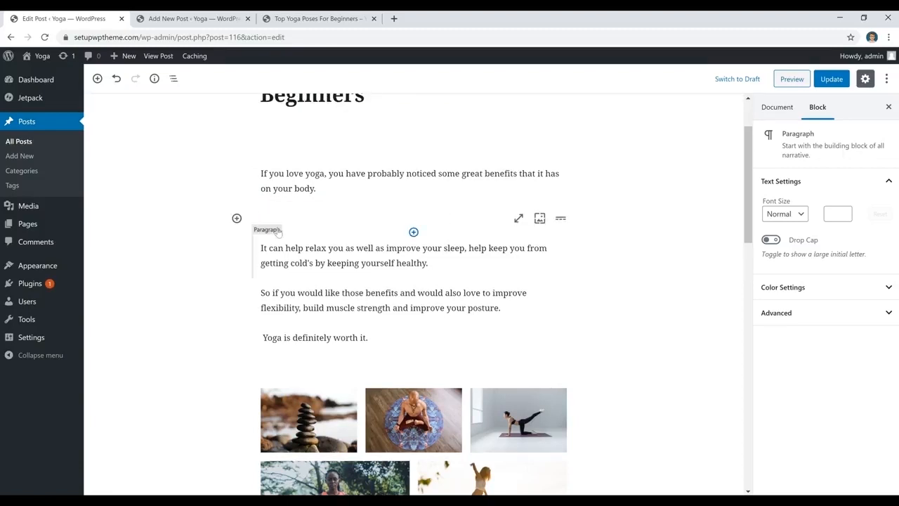
click(237, 218)
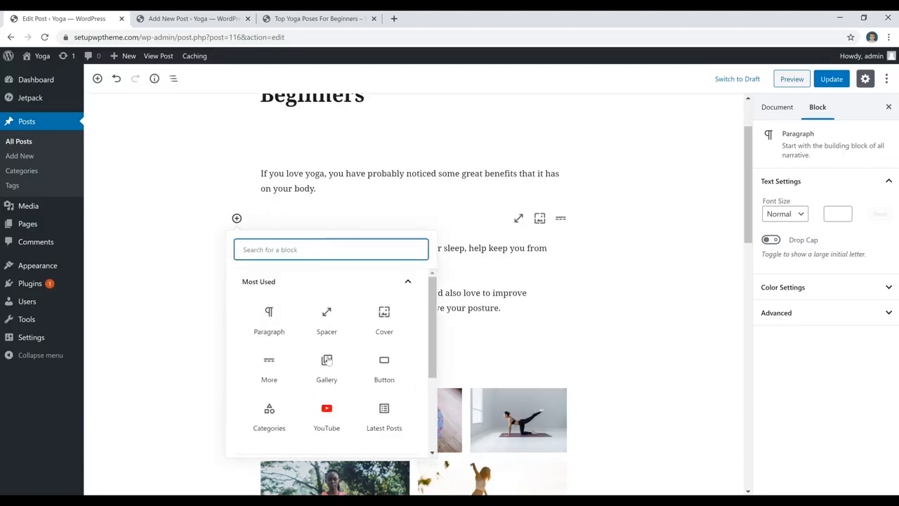
scroll(327, 365, down, 2)
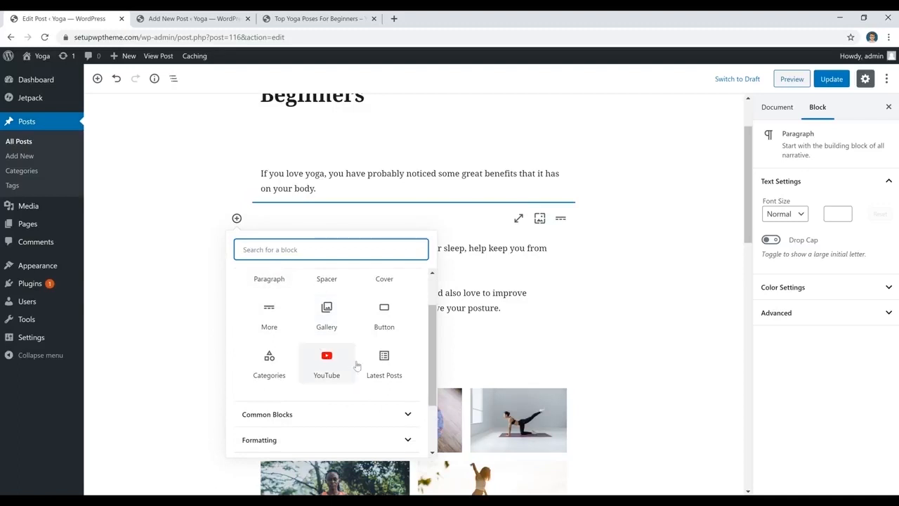
scroll(358, 366, up, 2)
scroll(358, 366, down, 3)
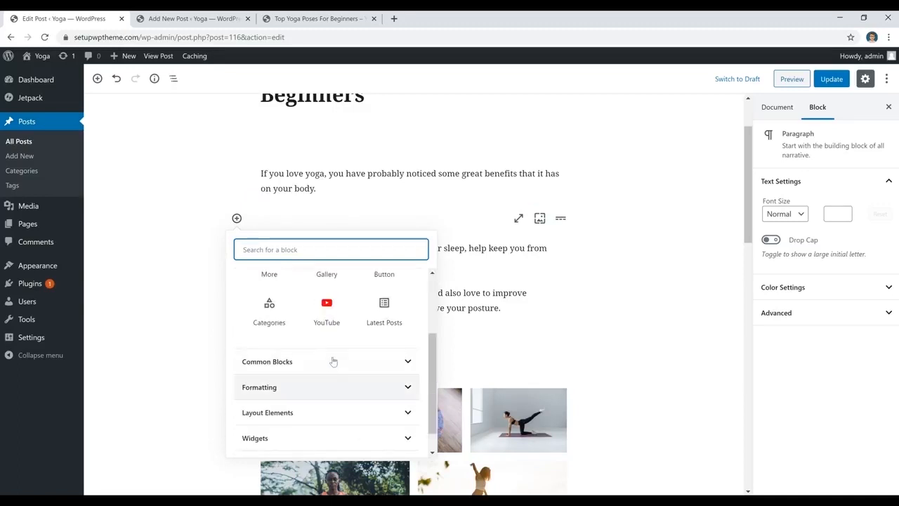
click(333, 361)
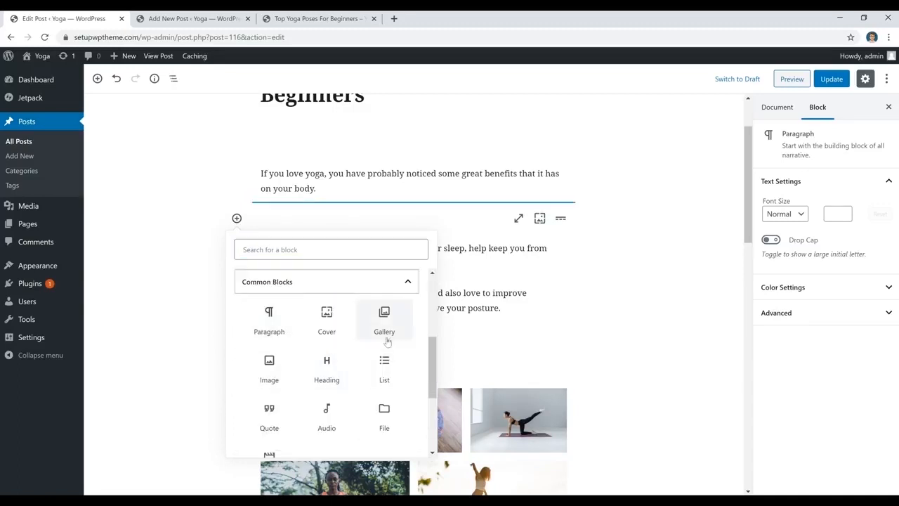
click(277, 373)
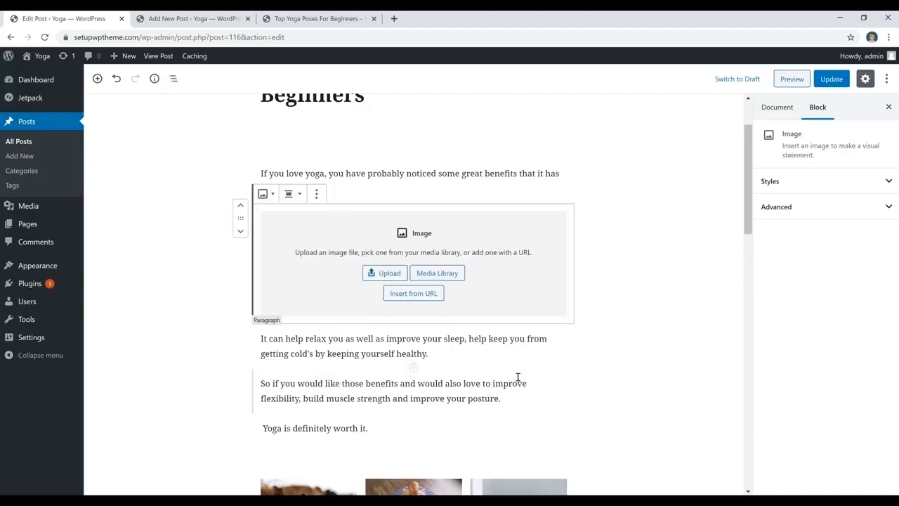
Upload the desktop picture pexels-photo-355863 of stacked stones into the Image block
click(385, 274)
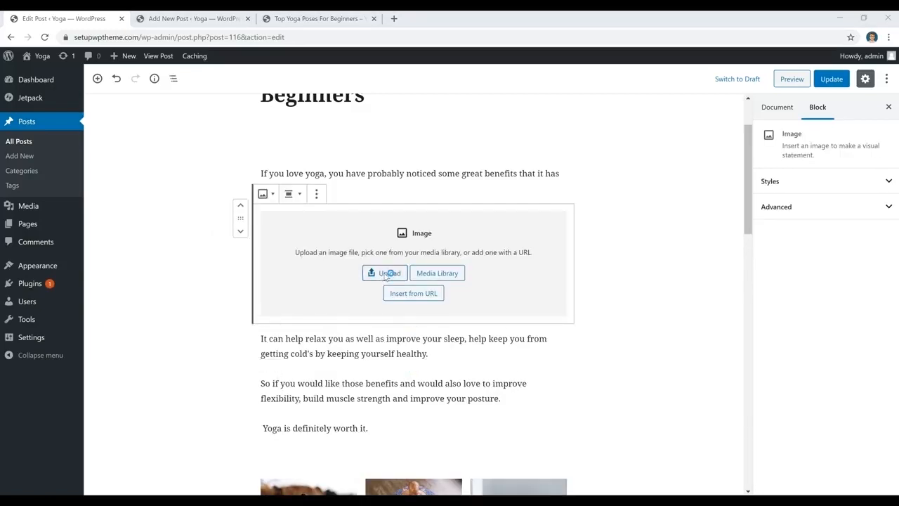
click(138, 119)
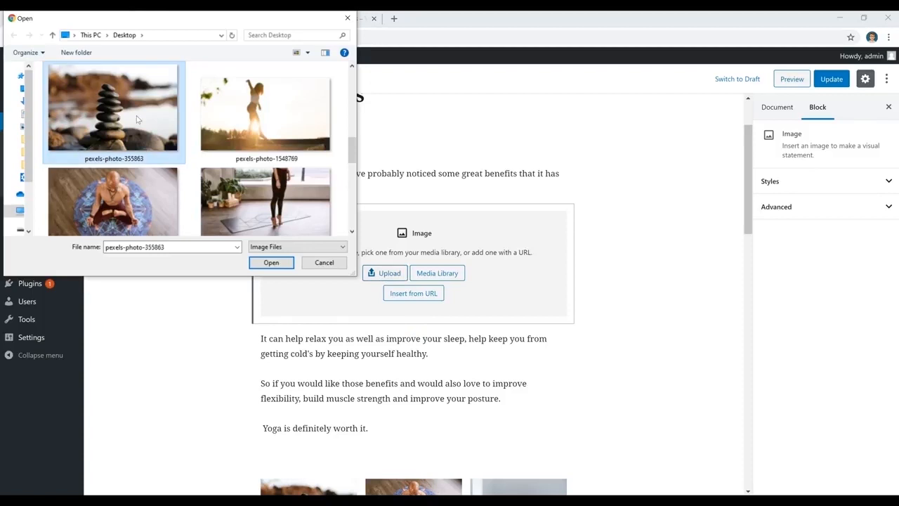
click(271, 262)
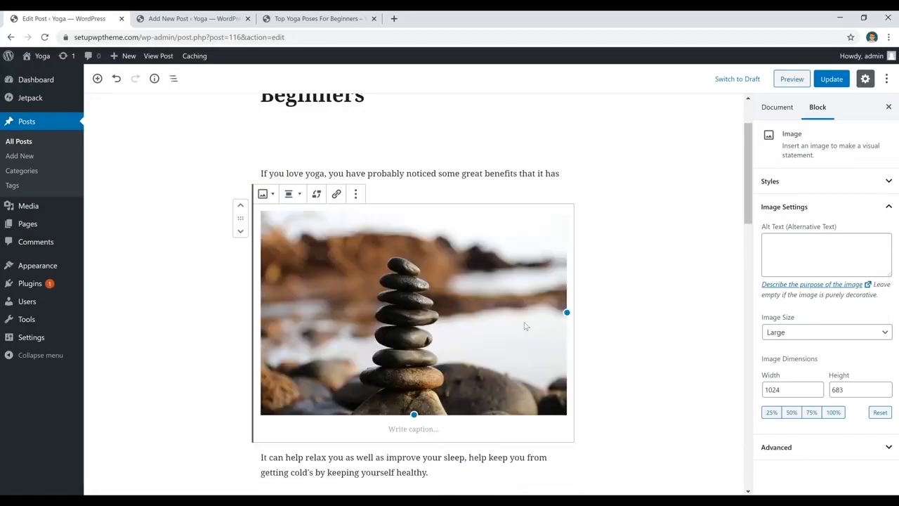
Set the stacked-stones image to Medium size and align it to the center
click(788, 336)
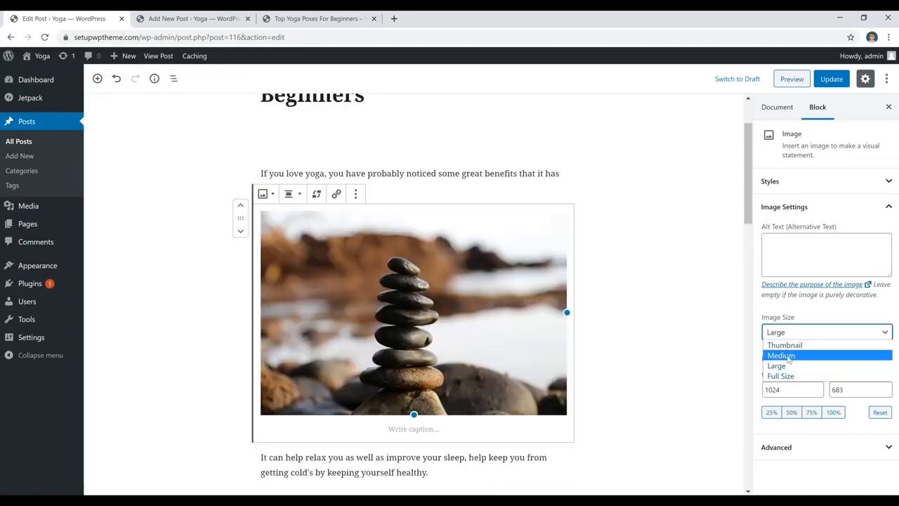
click(781, 356)
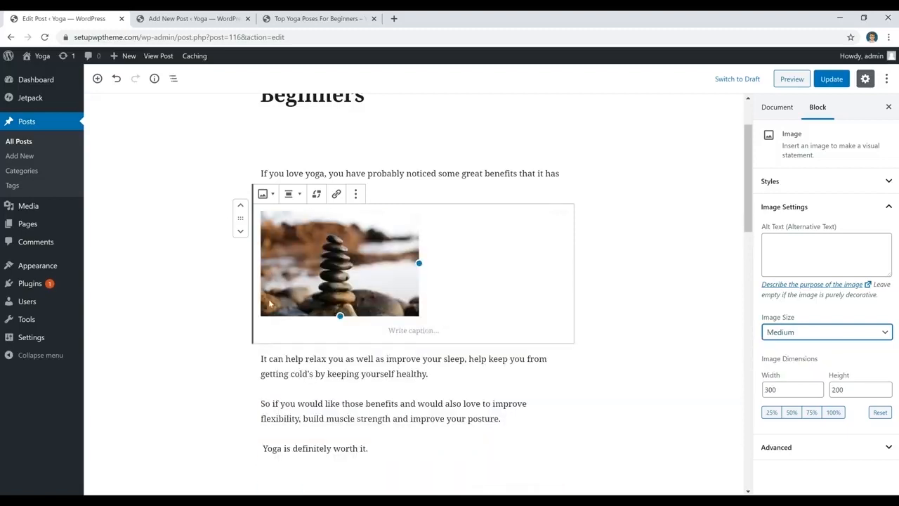
click(293, 194)
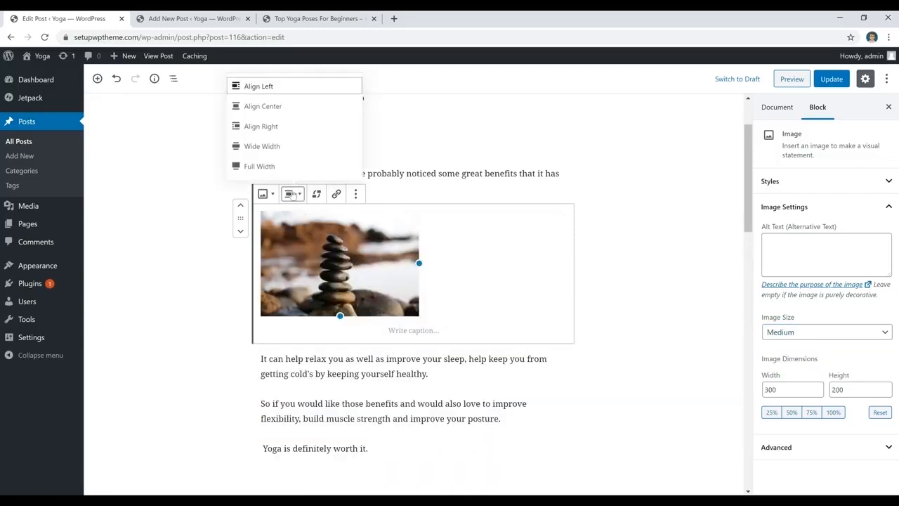
click(289, 107)
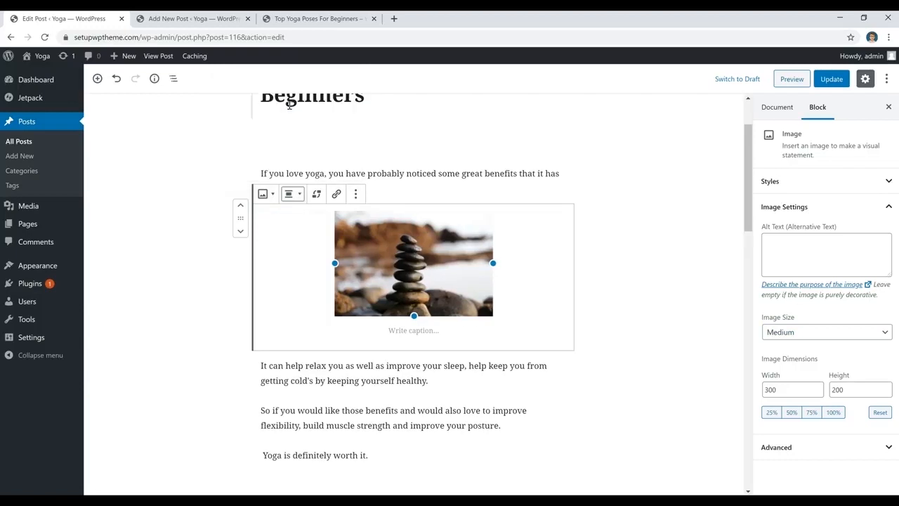
Try the Full Size setting on the stacked-stones image, and delete the image block
click(797, 336)
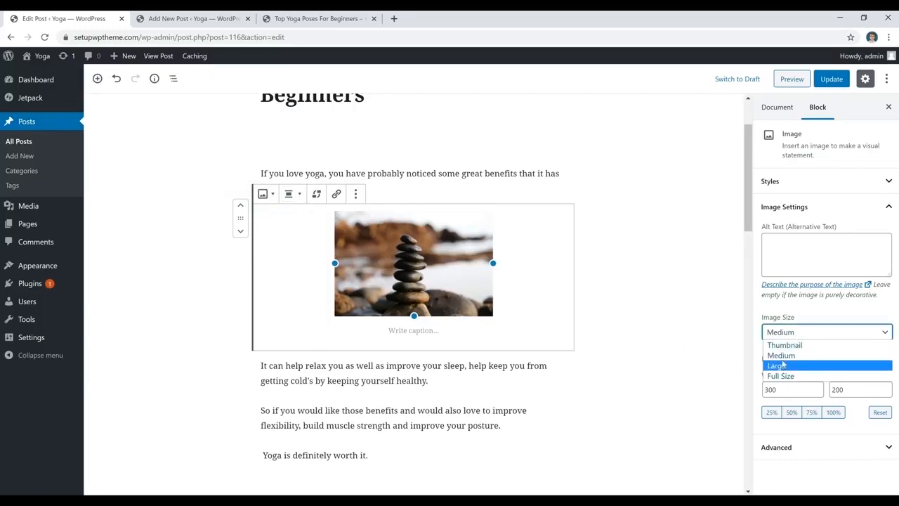
click(778, 377)
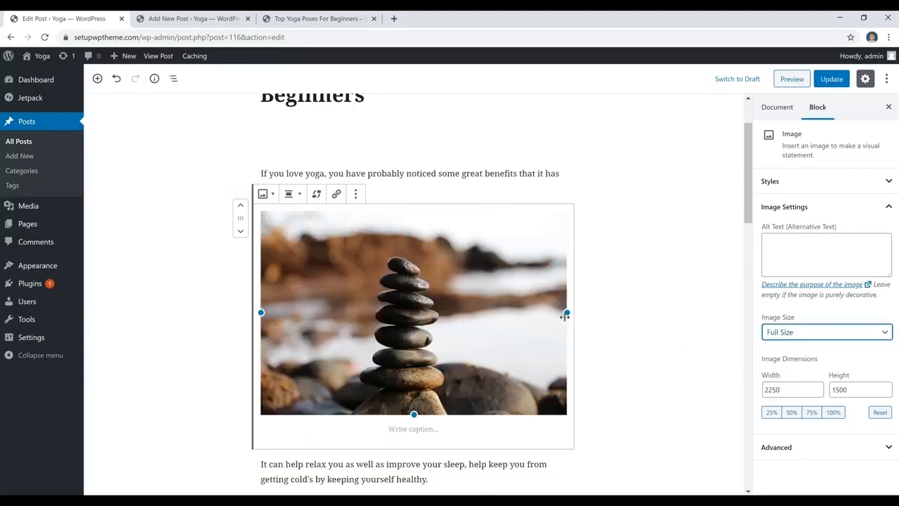
click(471, 276)
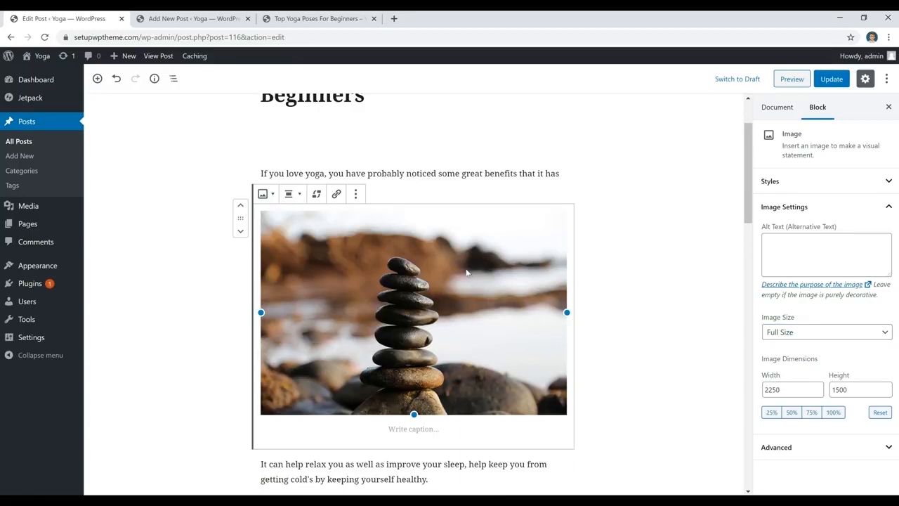
key(Delete)
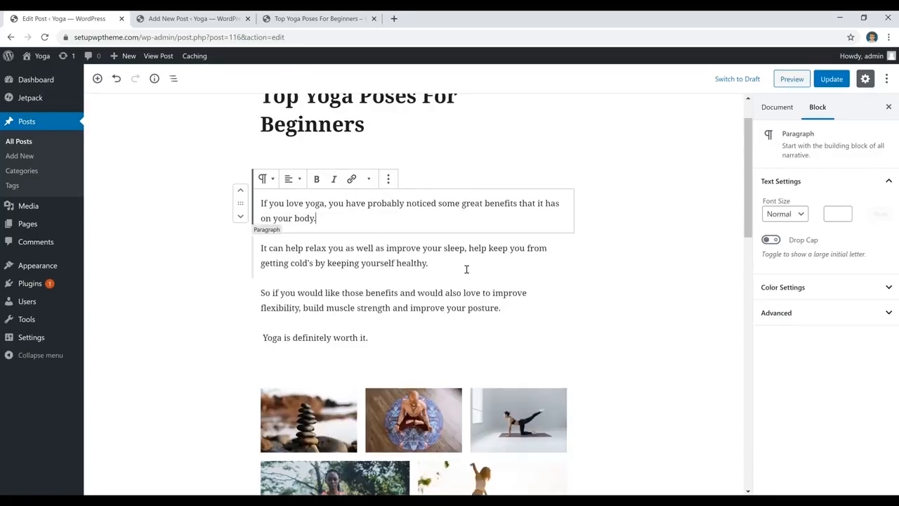
click(466, 269)
scroll(475, 309, up, 1)
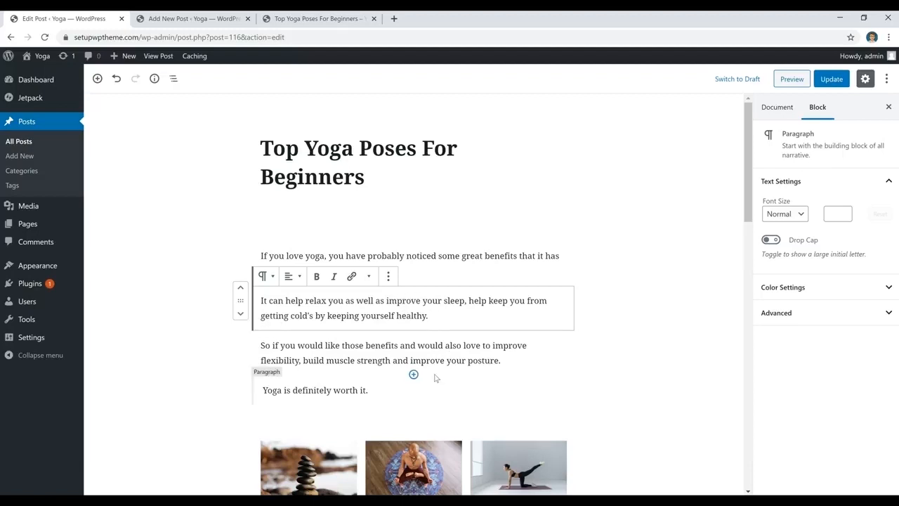
click(351, 276)
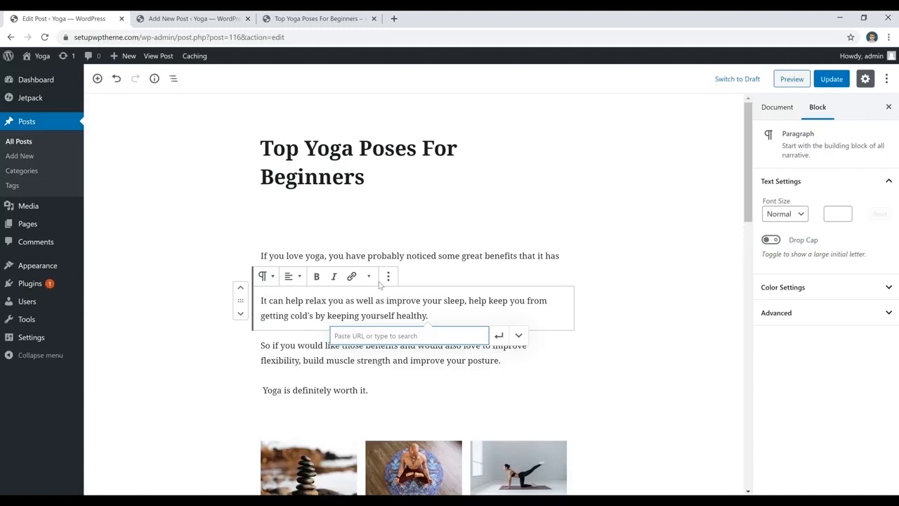
Try a height of 50 pixels on the spacer above the opening paragraph, and set it back to 25
click(470, 229)
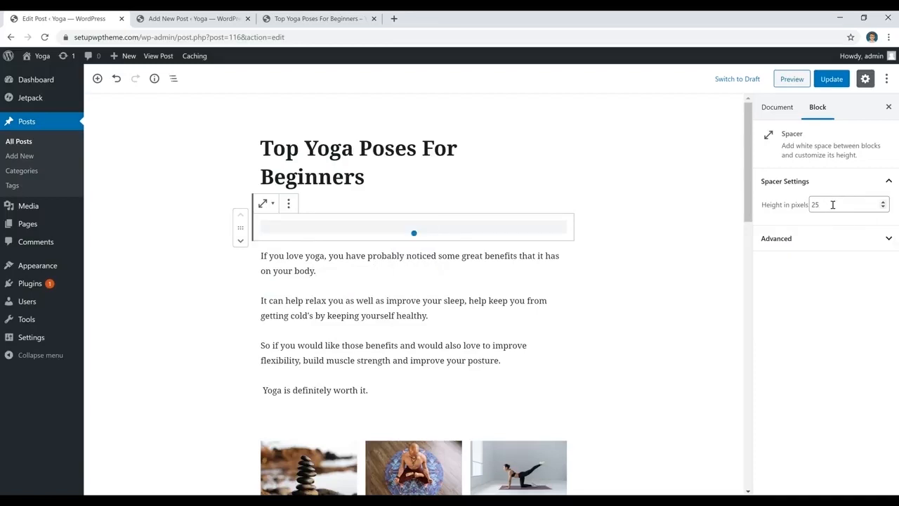
drag(833, 204, 778, 215)
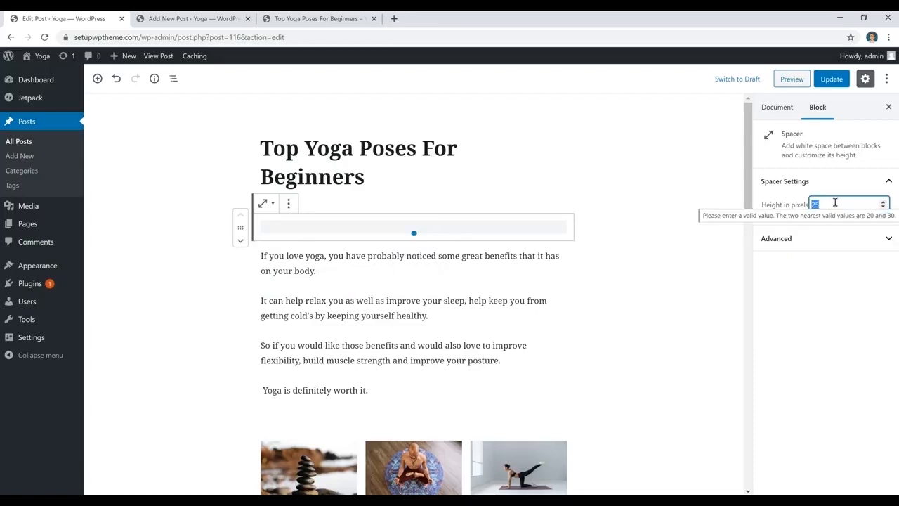
text(50)
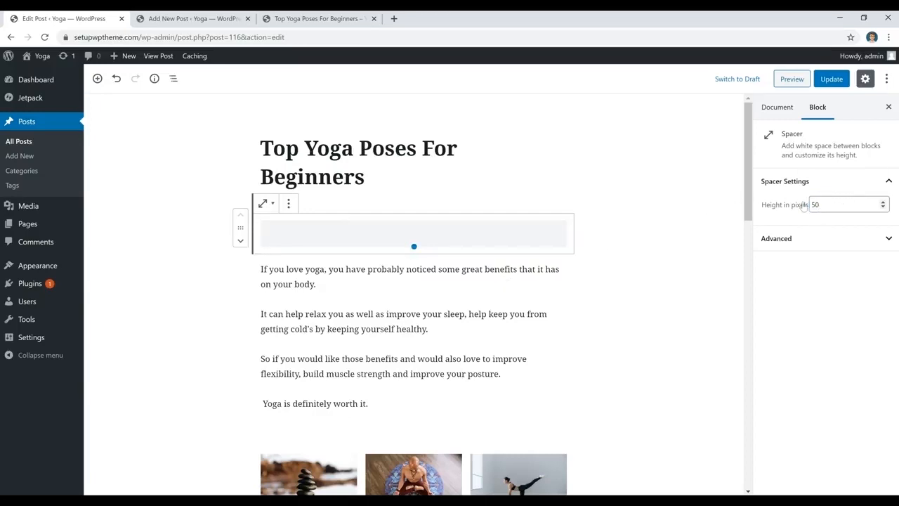
mouse_move(801, 205)
mouse_down()
mouse_move(829, 204)
mouse_move(799, 207)
mouse_up()
text(28)
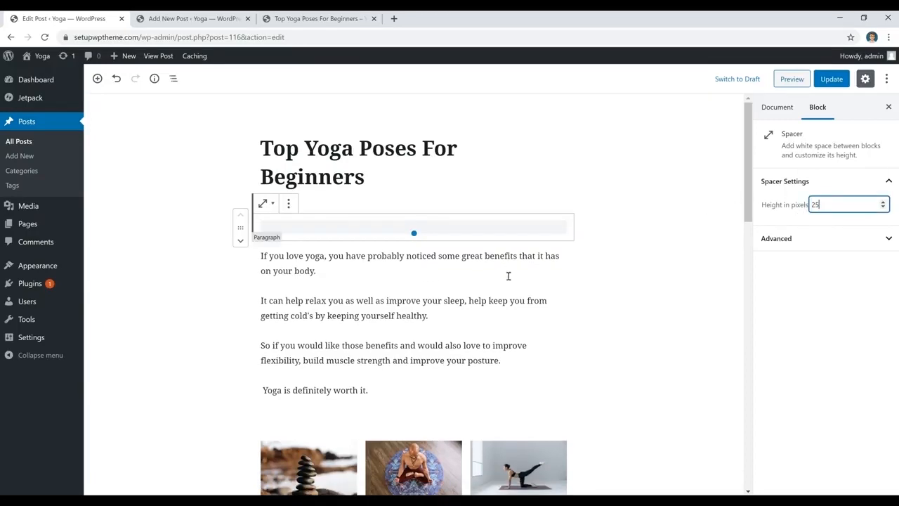
Try a Spacer block below the opening "If you love yoga" paragraph, and delete it
click(392, 285)
click(414, 285)
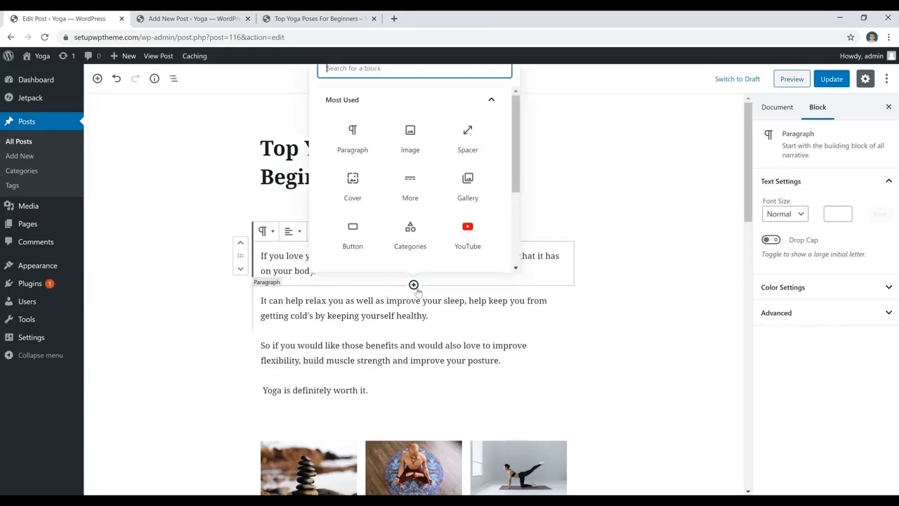
text(spacer)
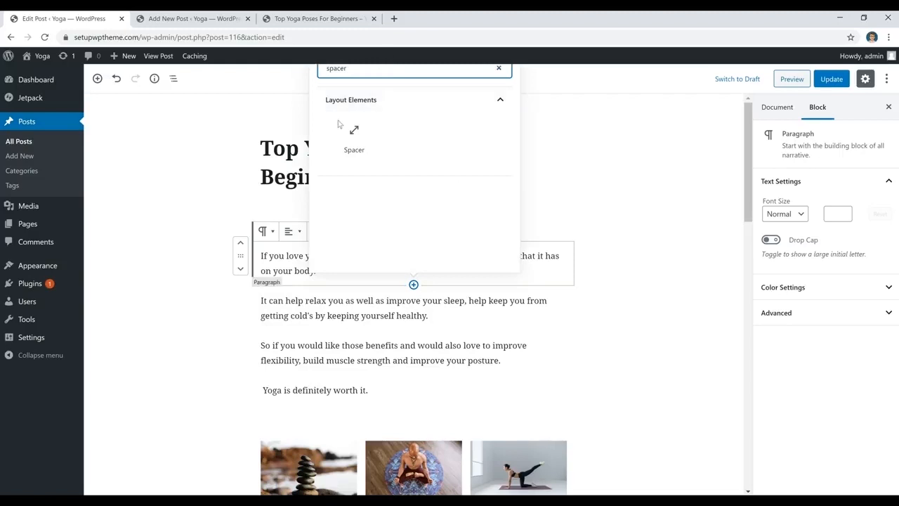
click(354, 137)
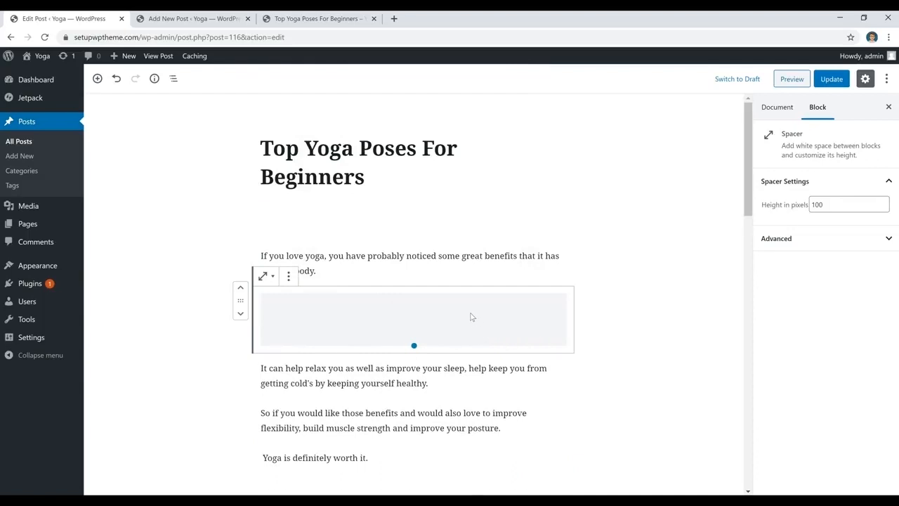
key(BackSpace)
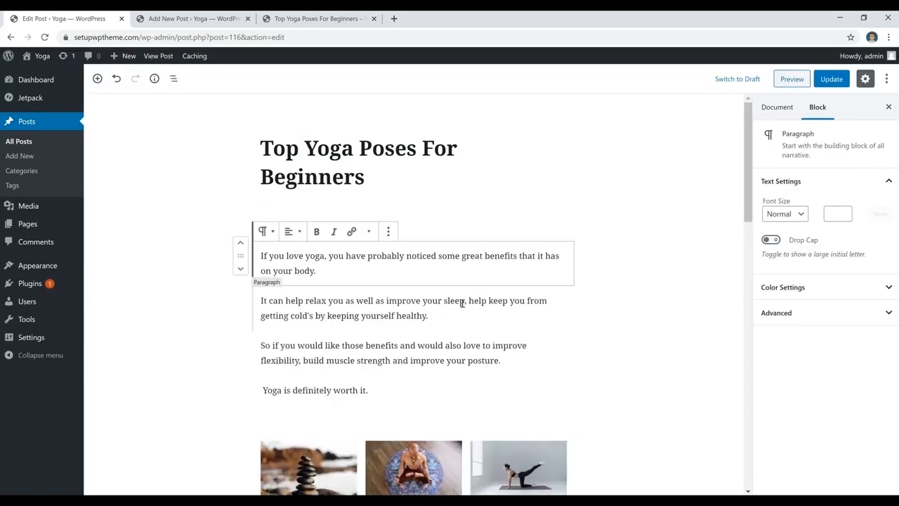
Try an empty Gallery block on a new line below the paragraph "Yoga is definitely worth it."
scroll(478, 325, down, 2)
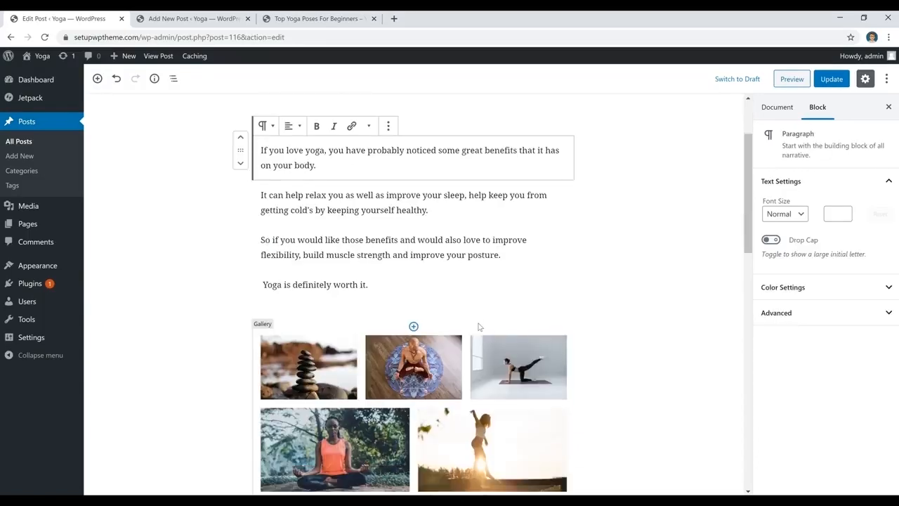
scroll(478, 324, down, 2)
click(414, 288)
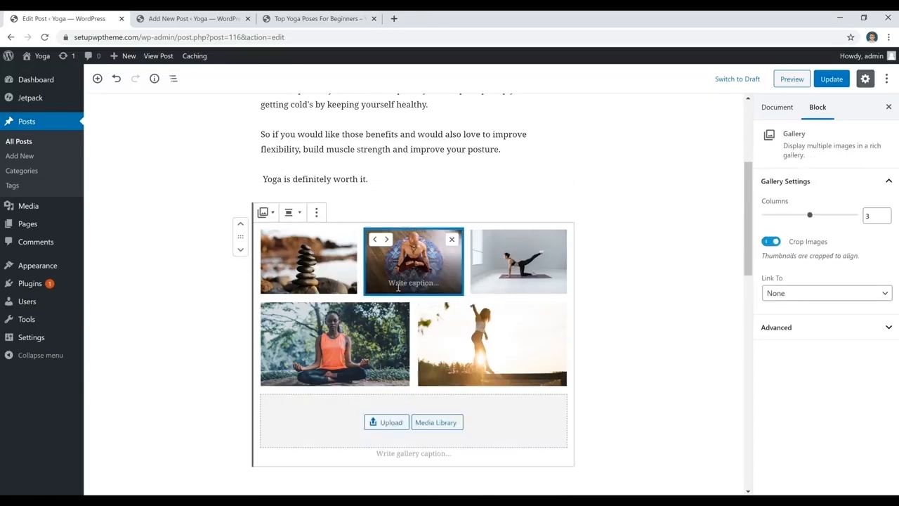
click(392, 179)
key(Return)
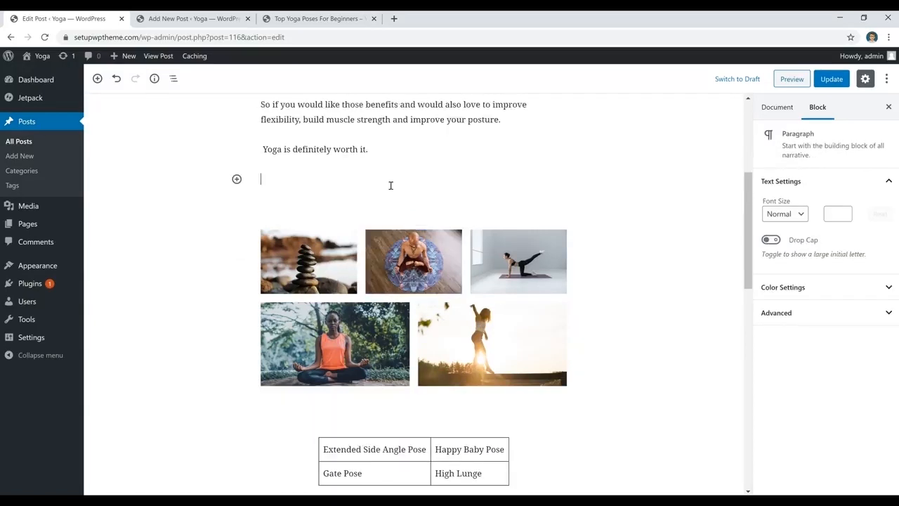
click(237, 179)
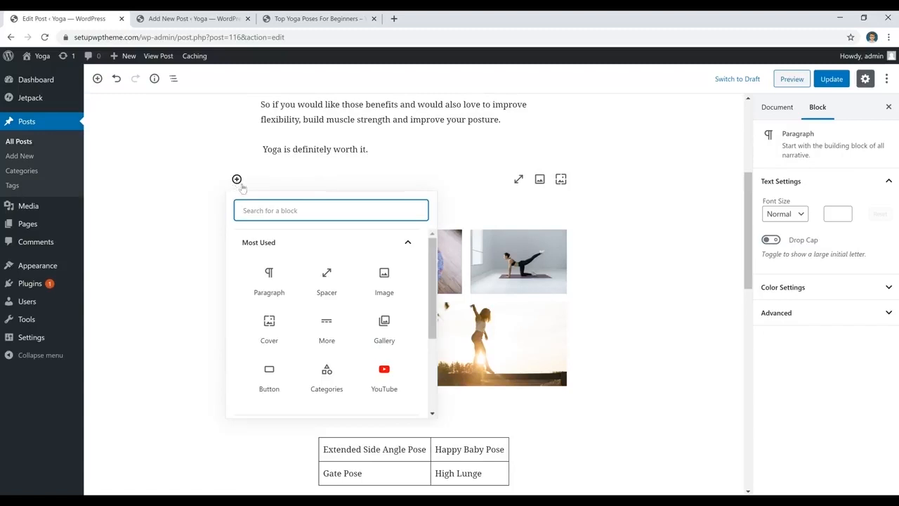
click(384, 329)
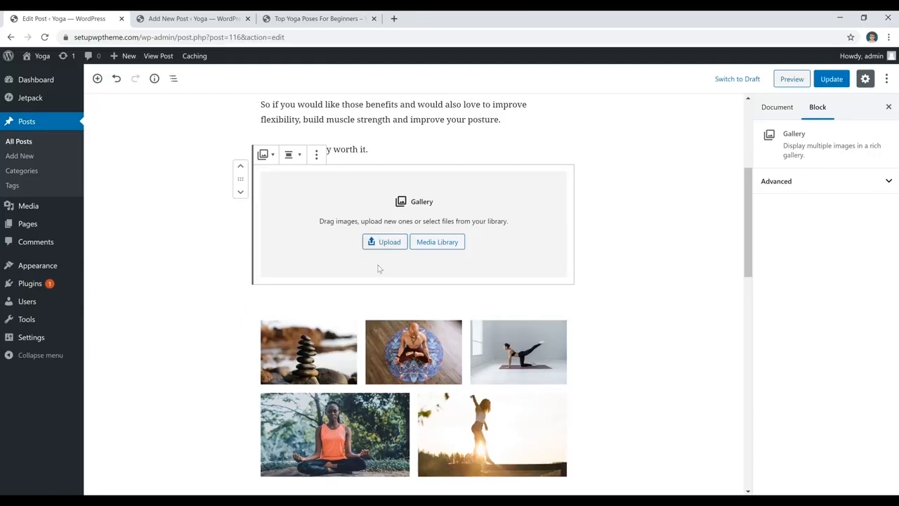
Try a second table with 2 columns and 2 rows below the yoga poses table, and step through its cells
scroll(337, 273, down, 3)
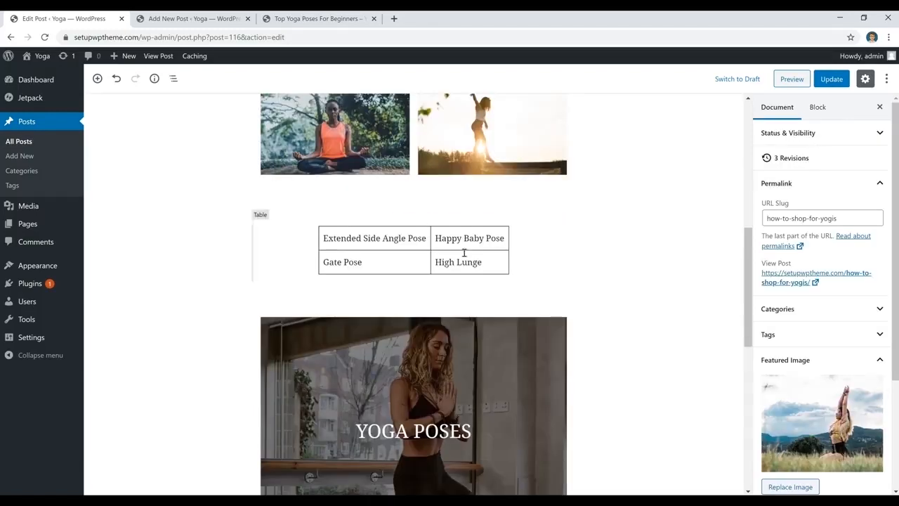
click(414, 280)
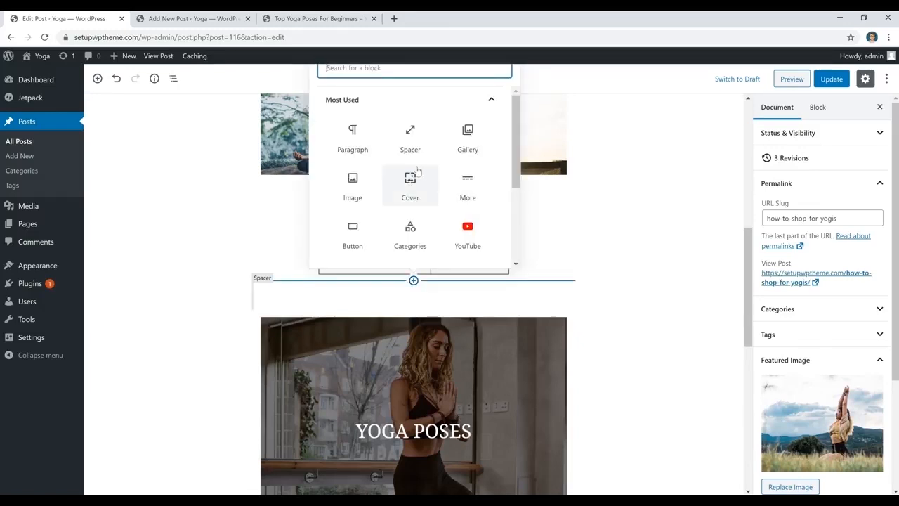
text(table)
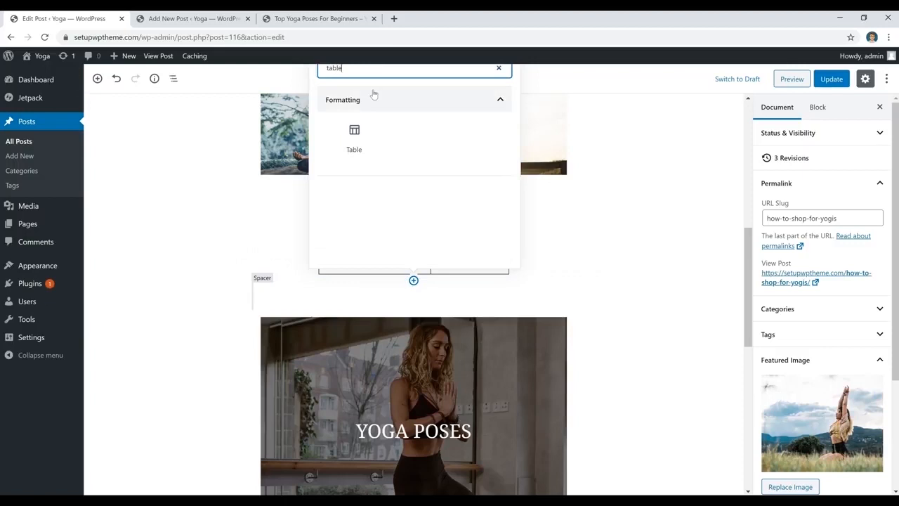
click(370, 140)
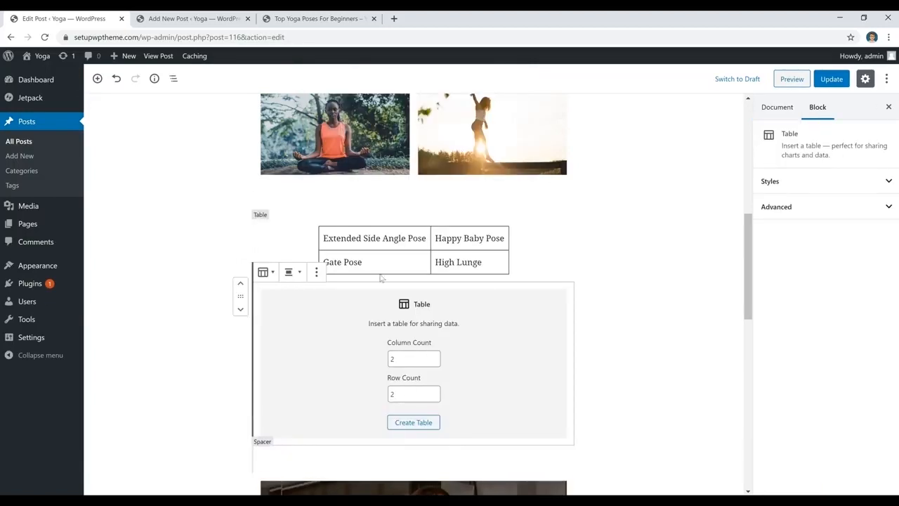
click(416, 422)
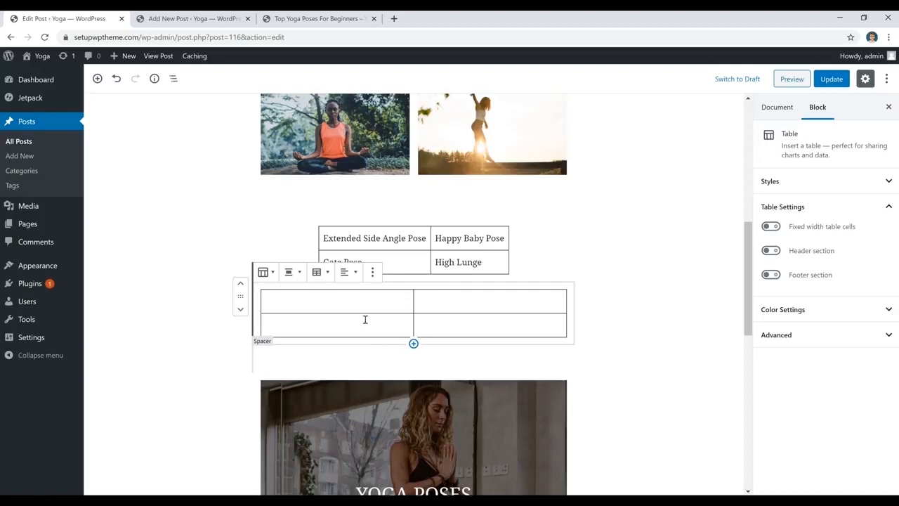
click(337, 302)
click(455, 304)
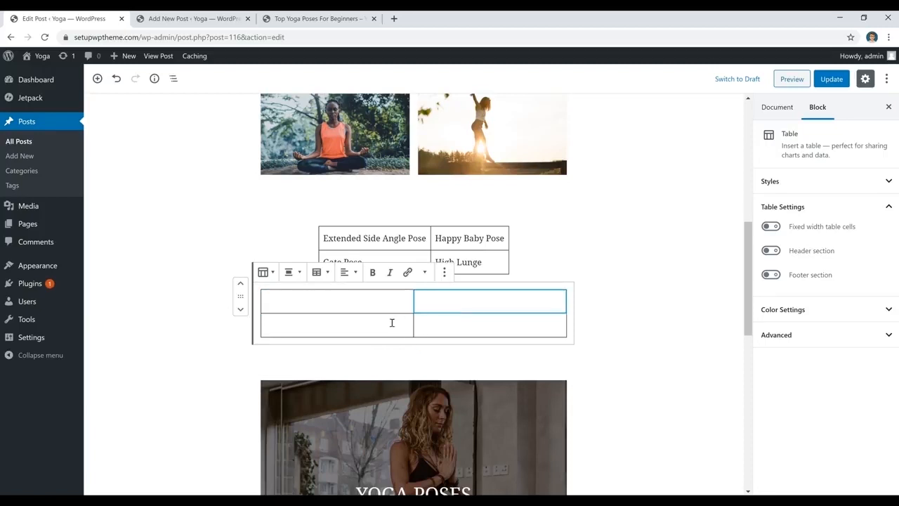
click(392, 321)
click(429, 323)
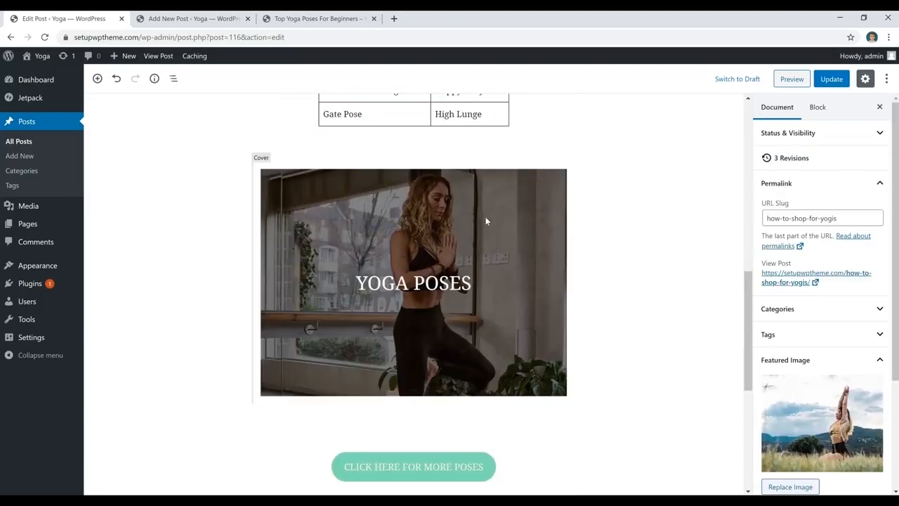
Insert a Cover block below the YOGA POSES cover and upload the picture of a person on tiptoe beside a yoga mat
click(486, 221)
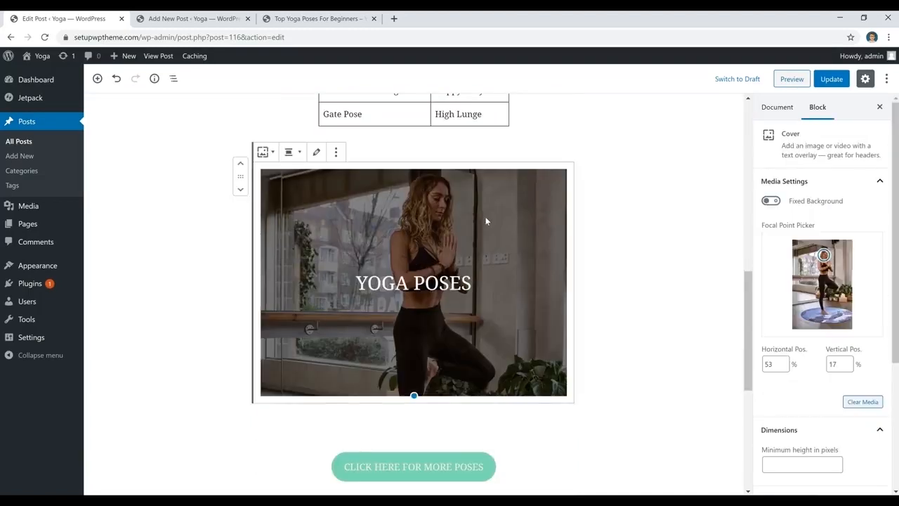
click(615, 230)
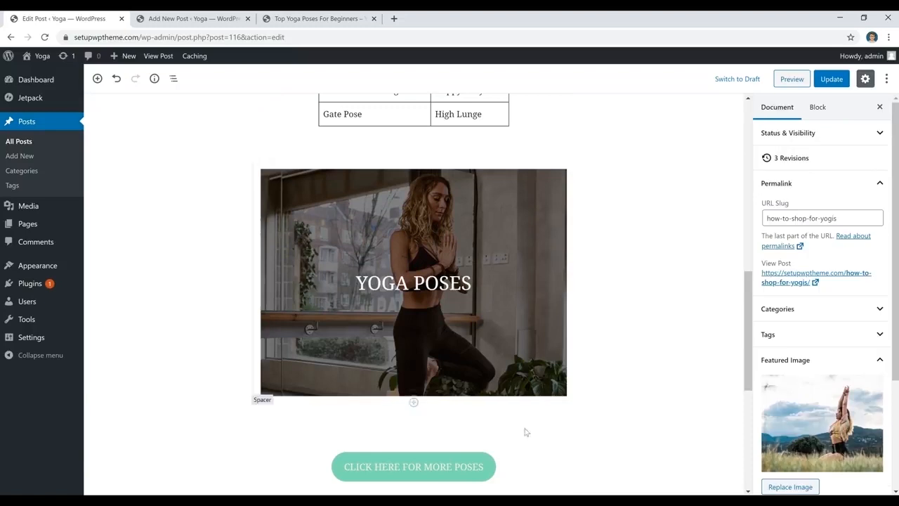
click(413, 402)
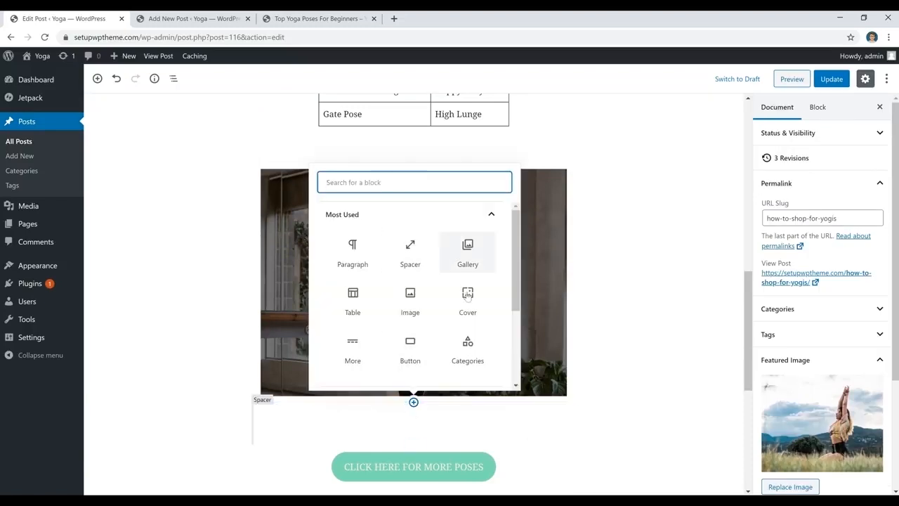
text(c)
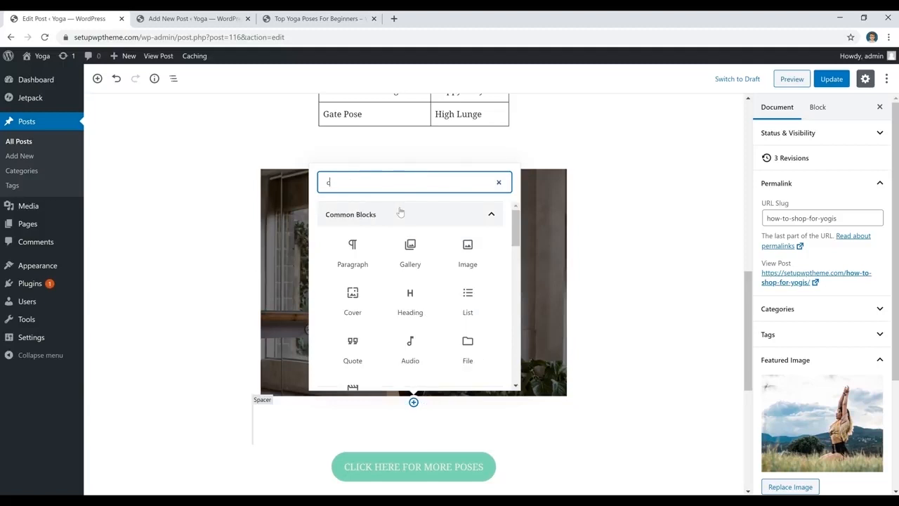
text(over)
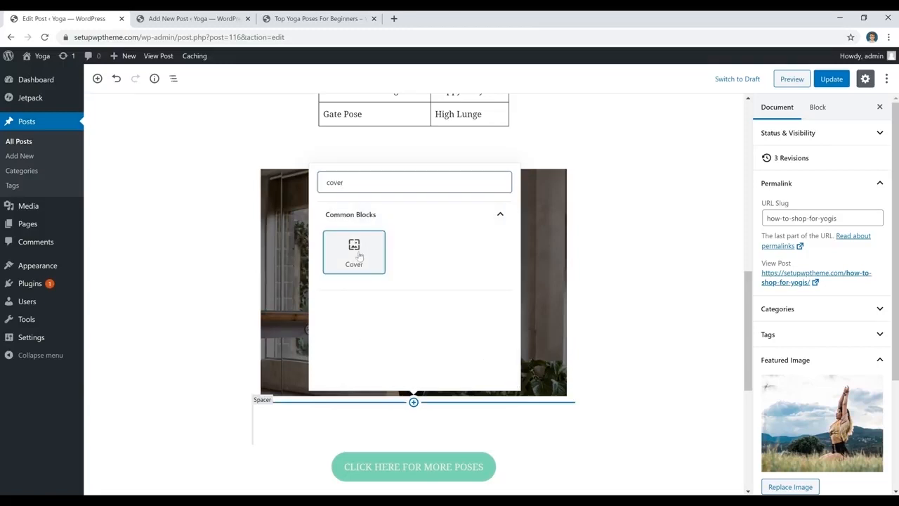
click(359, 257)
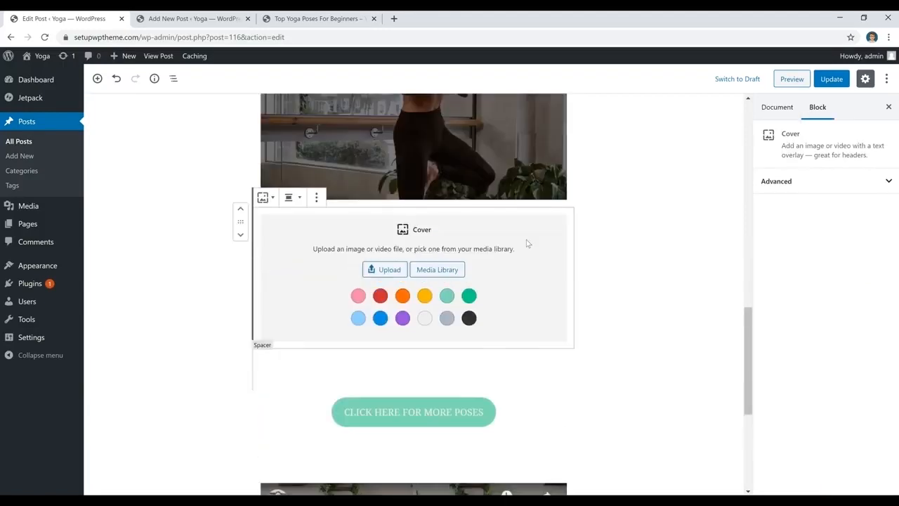
click(385, 269)
click(271, 263)
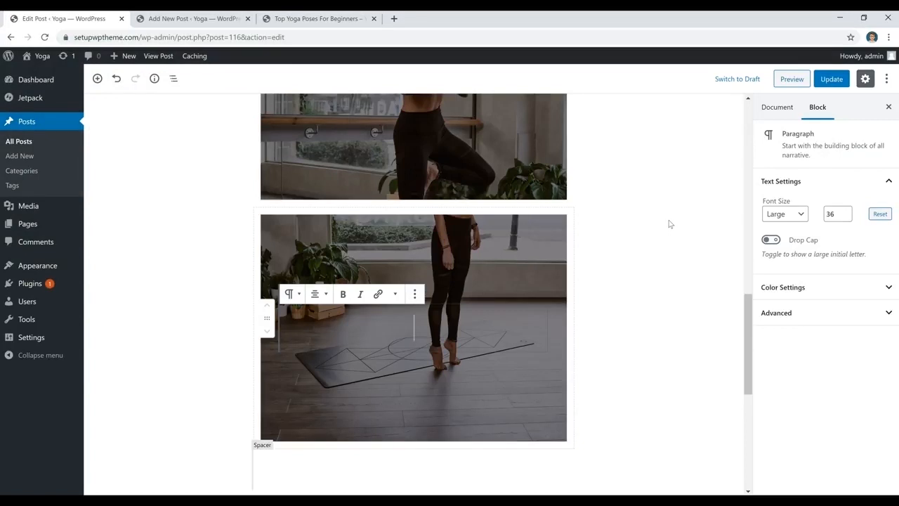
Try a new Button block below the CLICK HERE FOR MORE POSES button, with the label "fhdffdhdh"
scroll(669, 224, down, 4)
click(544, 221)
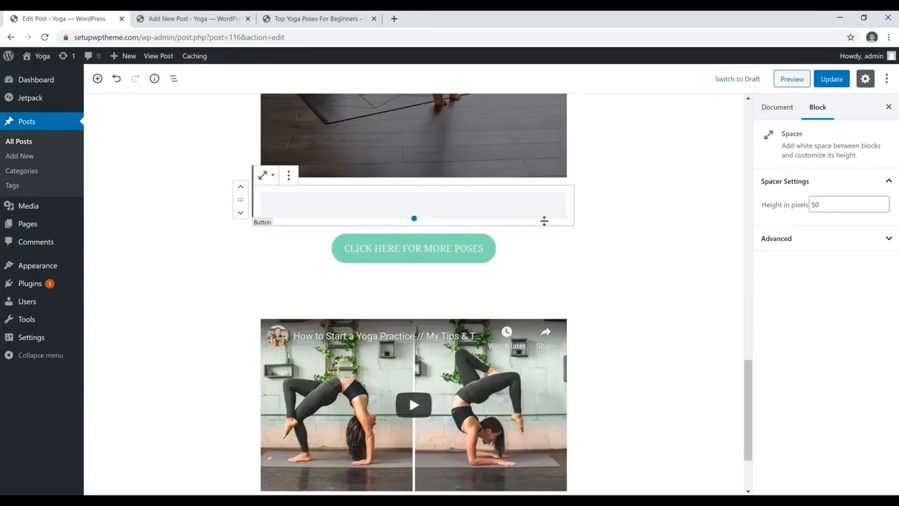
click(484, 249)
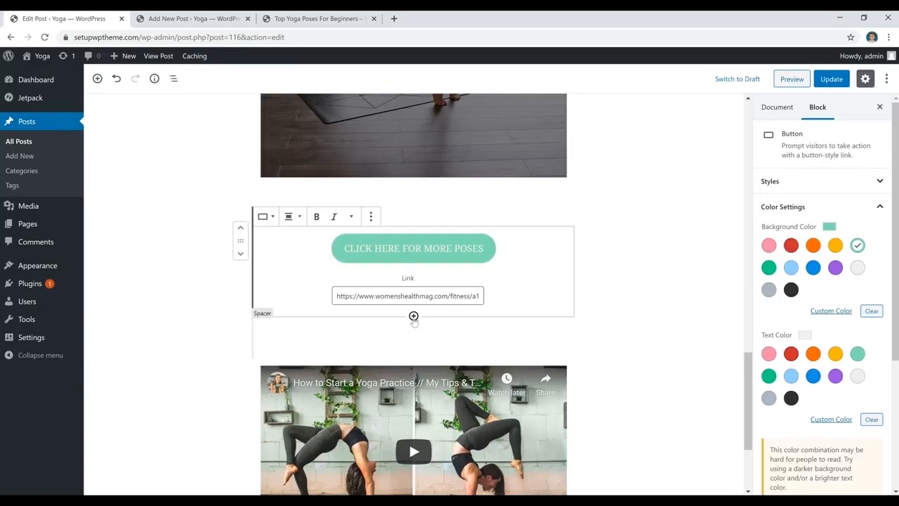
click(414, 316)
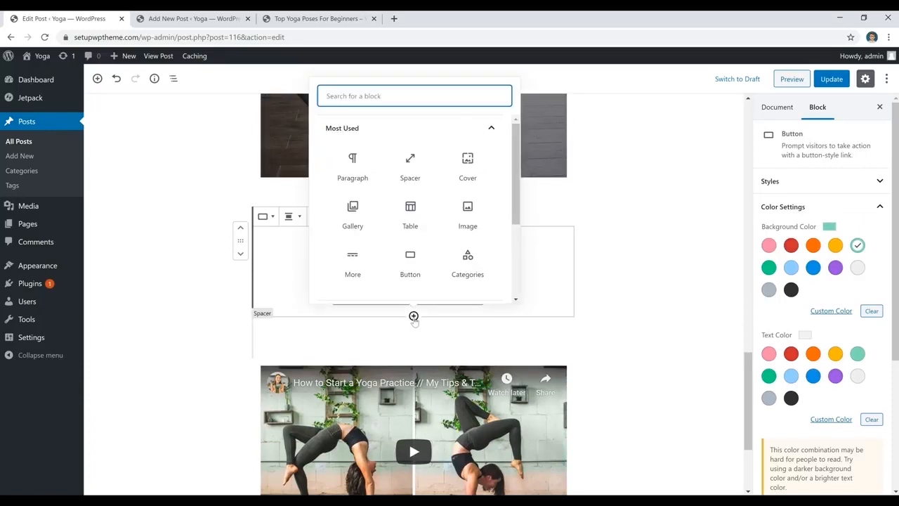
click(411, 276)
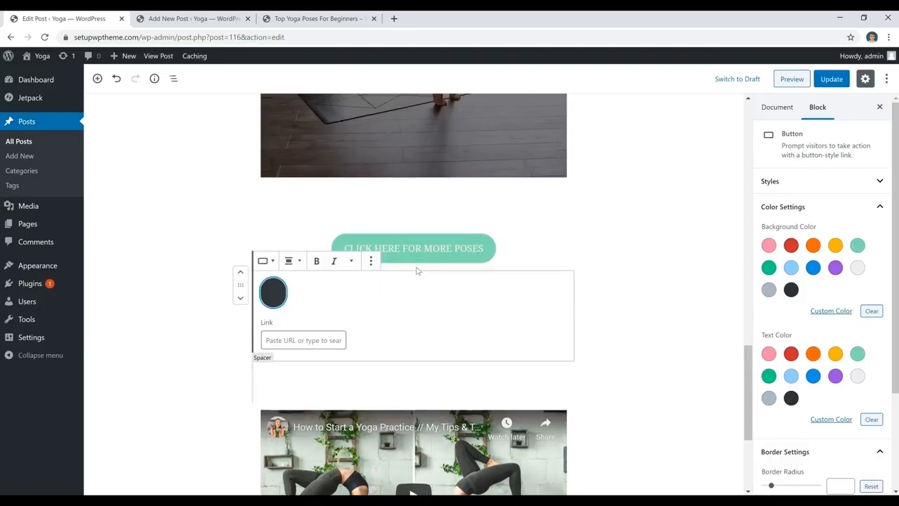
text(fhdffdhdh)
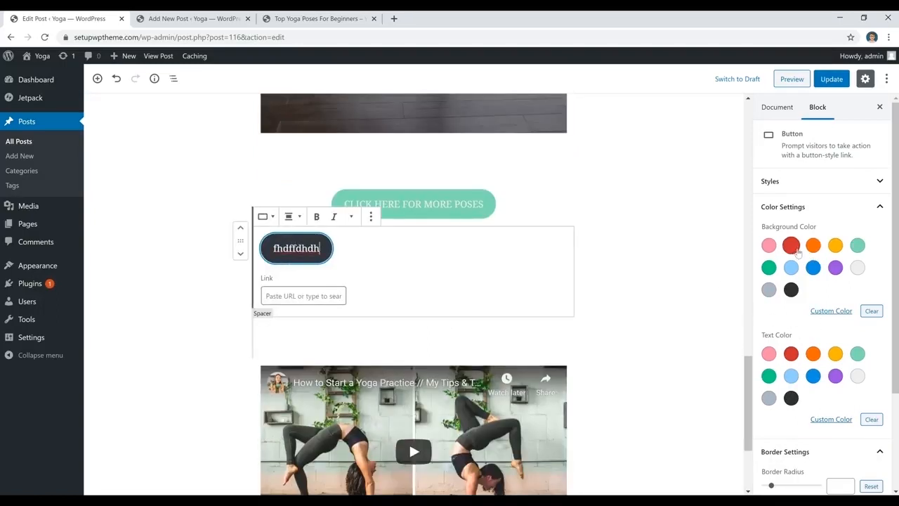
Try adjusting the border radius of the "fhdffdhdh" button
scroll(791, 246, down, 2)
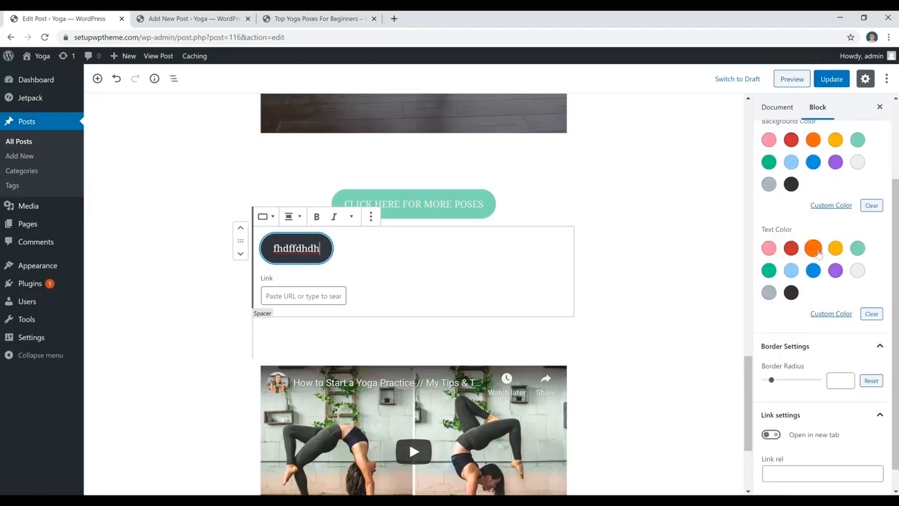
scroll(805, 265, down, 1)
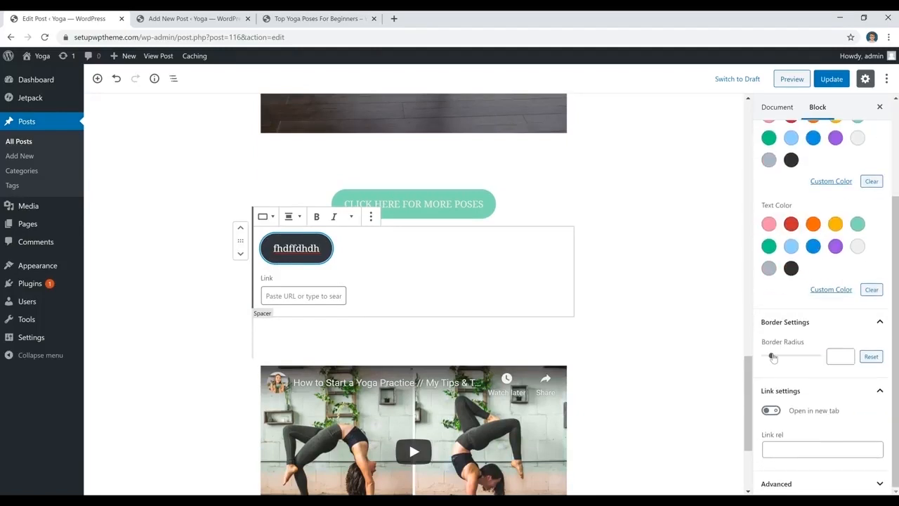
mouse_move(772, 356)
mouse_down()
mouse_move(814, 358)
mouse_move(751, 365)
mouse_move(776, 359)
mouse_up()
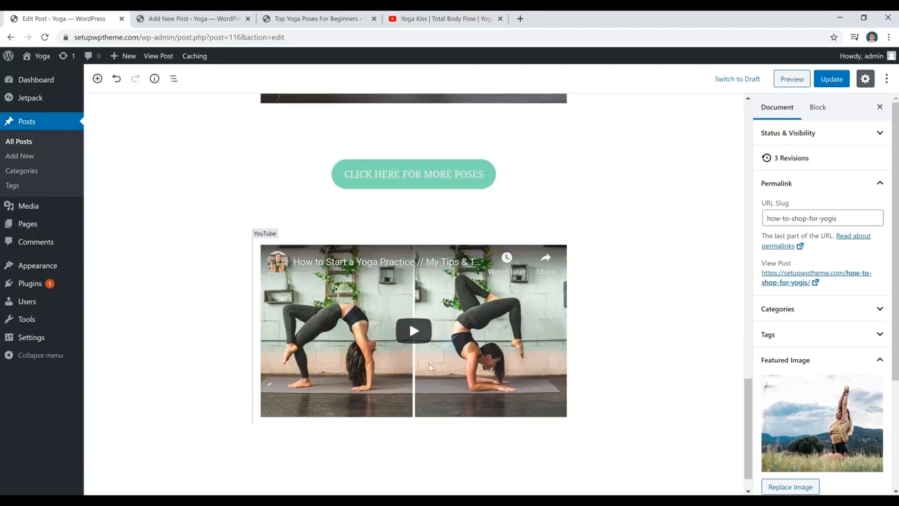
Switch to YouTube and copy the web address of the "Yoga Kiss | Total Body Flow" video
click(450, 18)
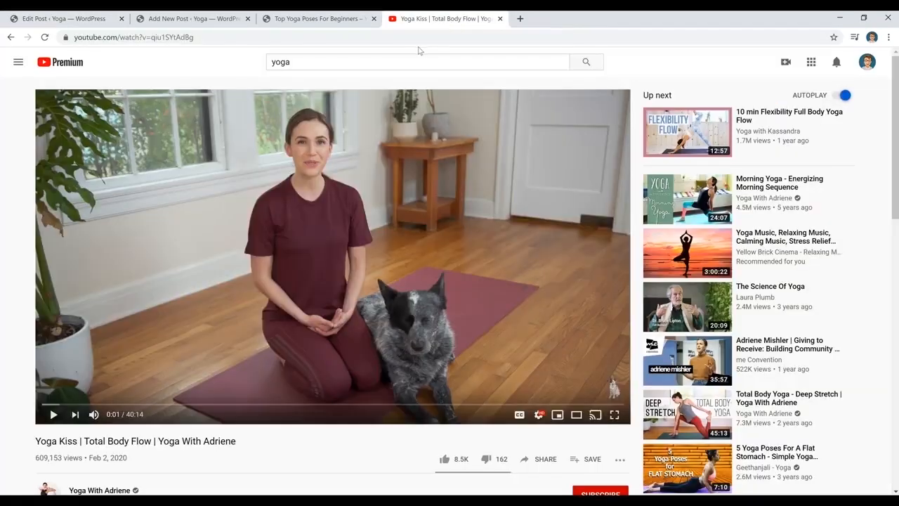
click(315, 34)
key(ctrl+c)
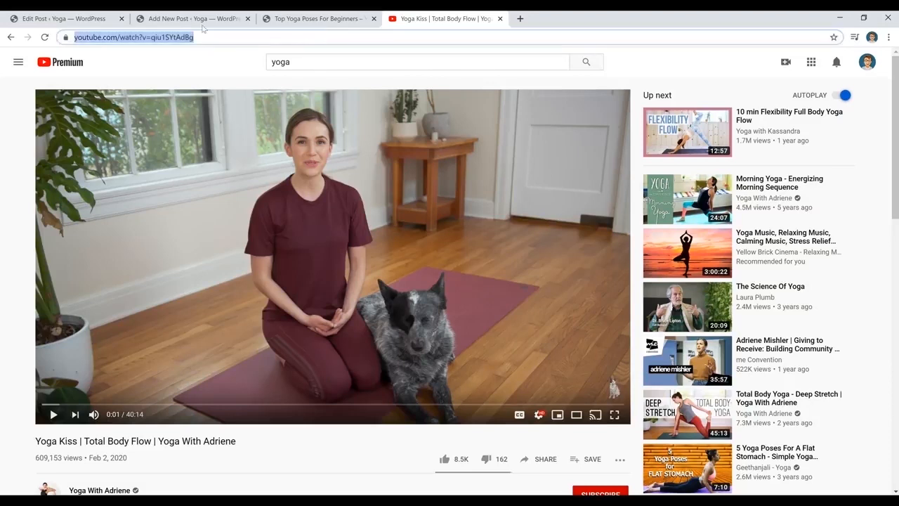
Return to the WordPress post and insert a YouTube block directly below the "How to Start a Yoga Practice" video
click(67, 19)
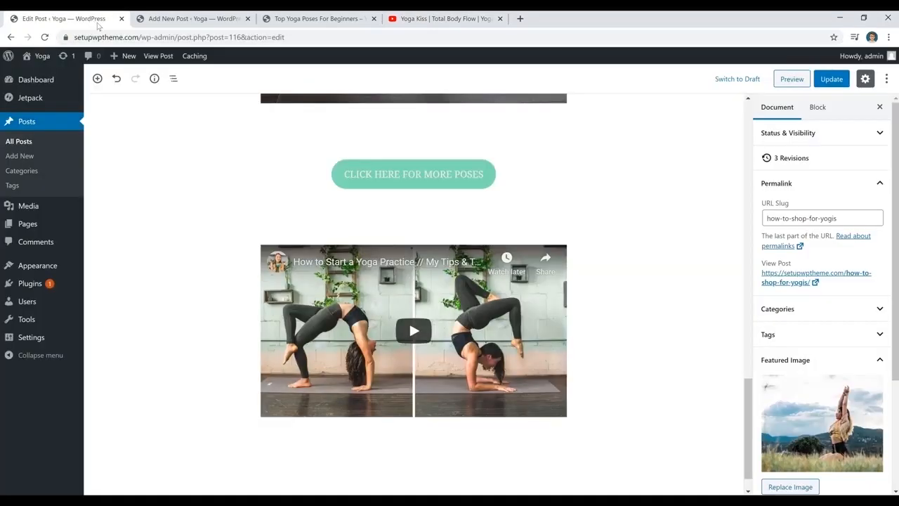
click(414, 423)
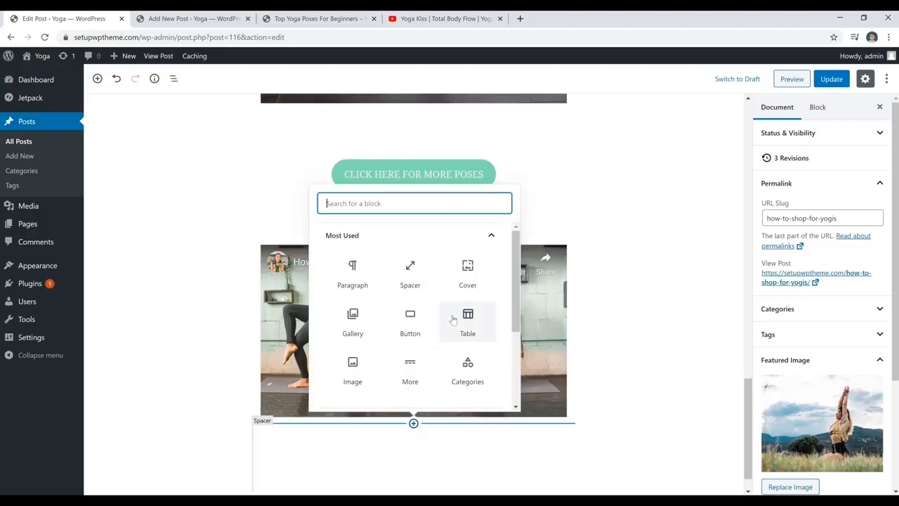
scroll(454, 320, down, 3)
scroll(442, 310, up, 3)
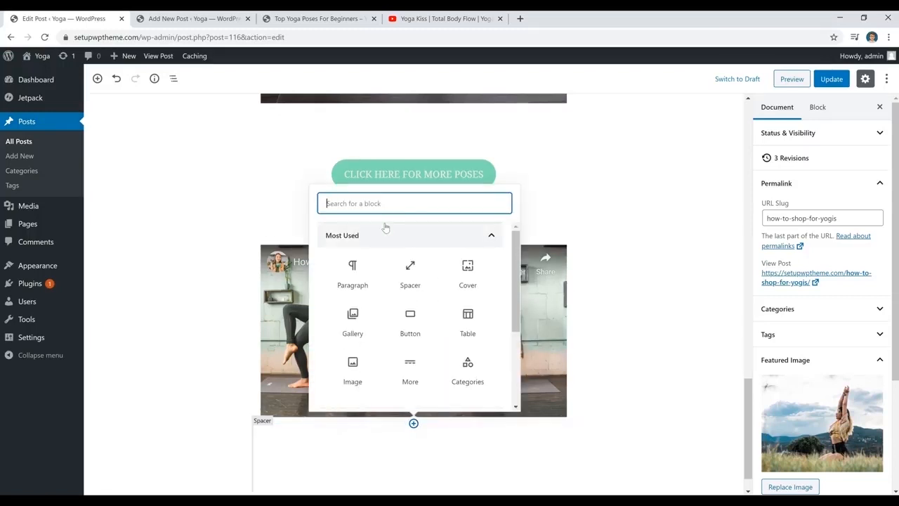
text(you)
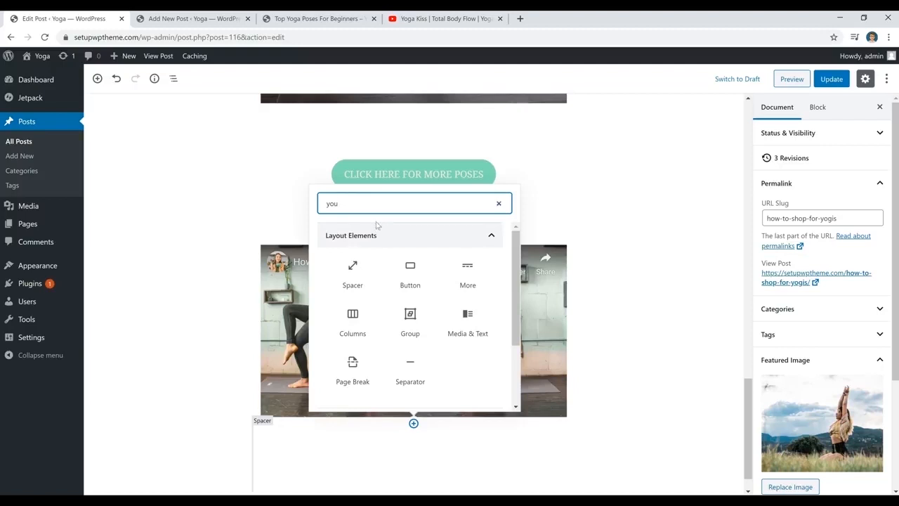
text(b)
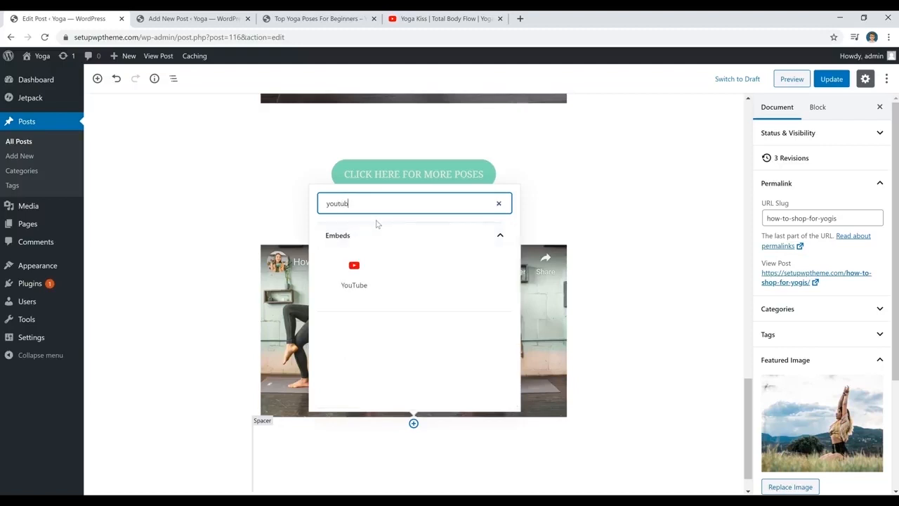
click(363, 279)
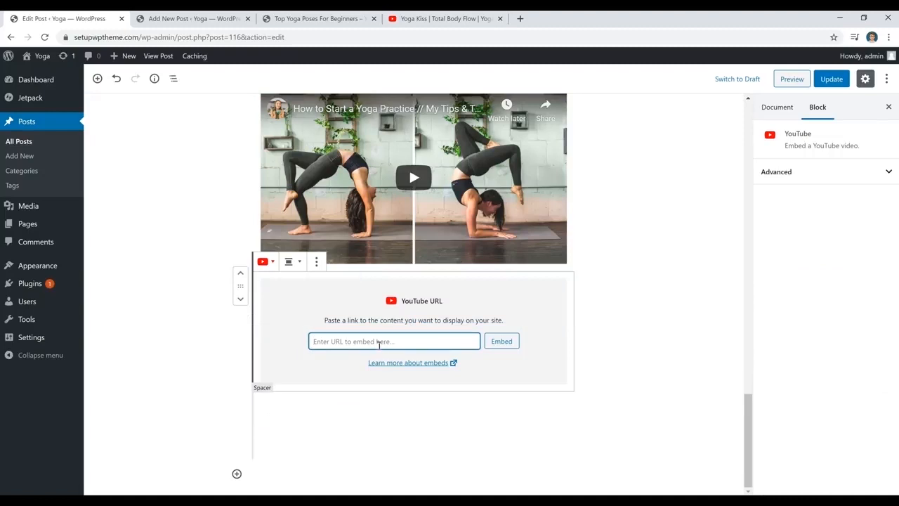
Embed the "Yoga Kiss | Total Body Flow" video in the new YouTube block using the copied address
key(ctrl+v)
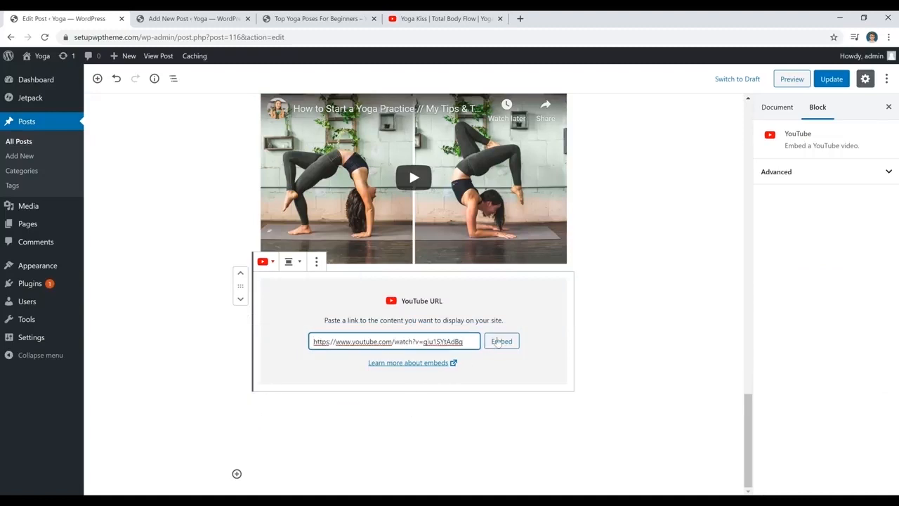
click(500, 341)
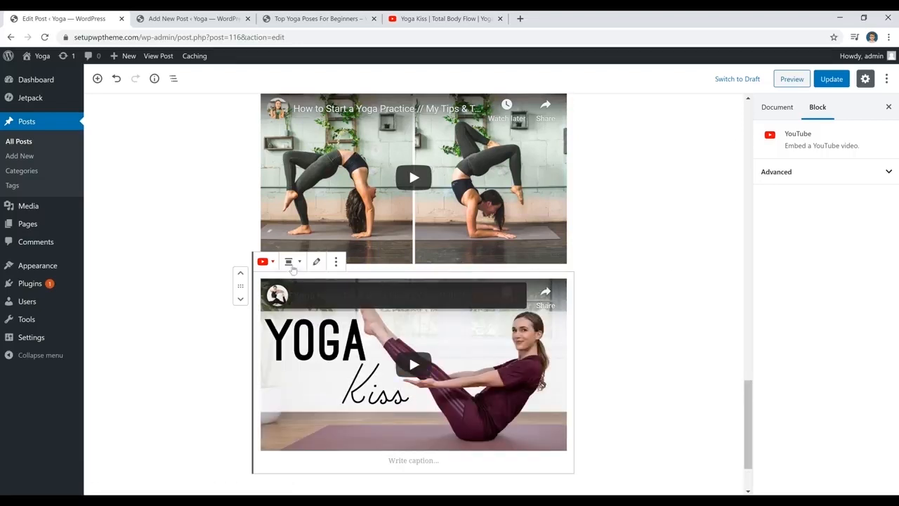
click(293, 270)
click(281, 176)
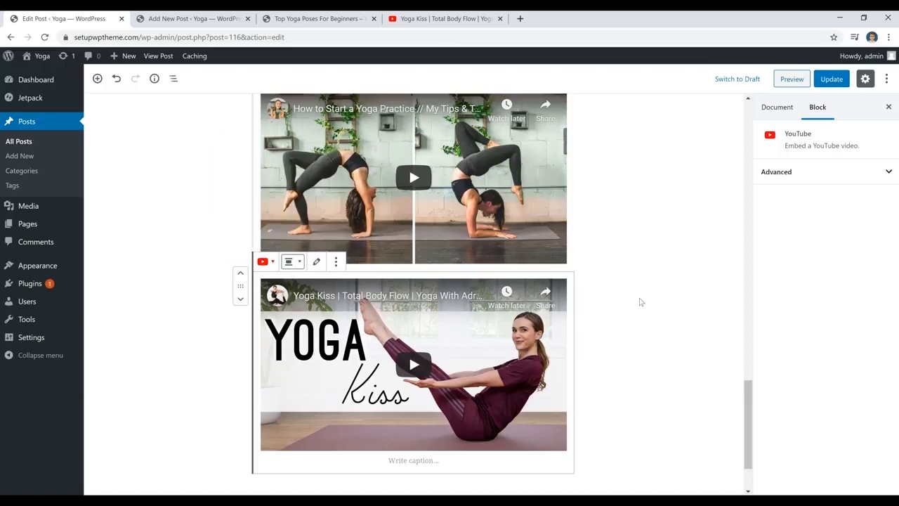
click(608, 298)
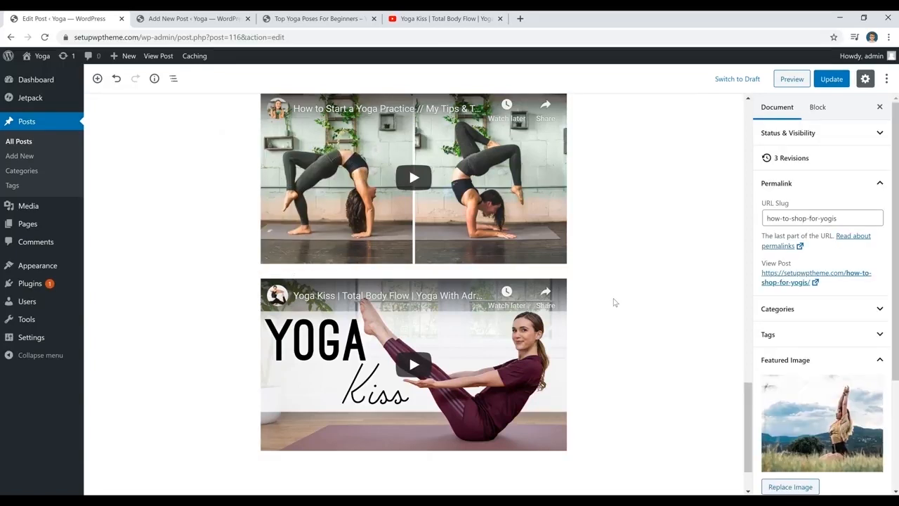
Examine the post's category settings and the option for adding a new category
scroll(614, 302, up, 15)
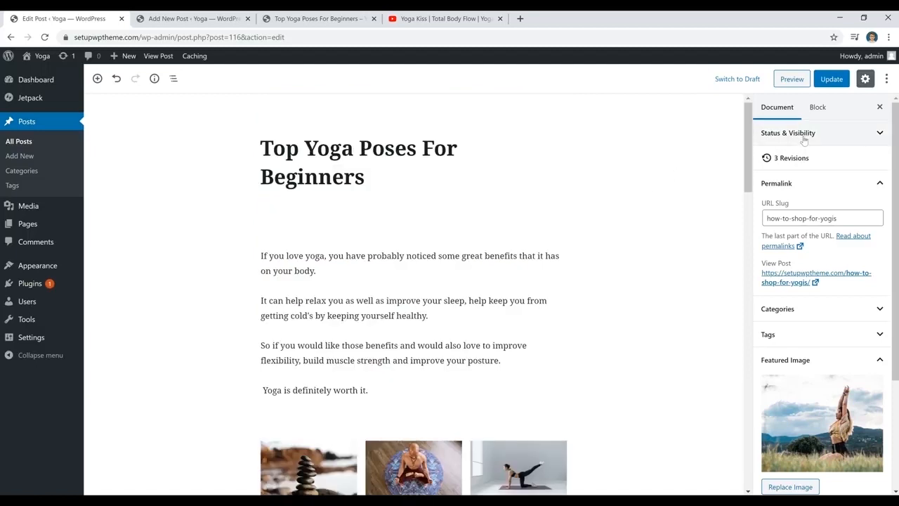
scroll(808, 144, down, 2)
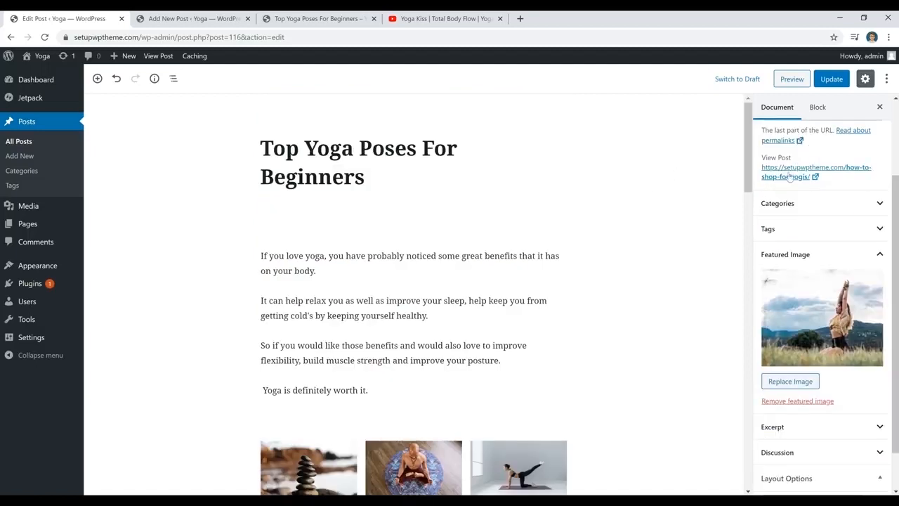
click(822, 203)
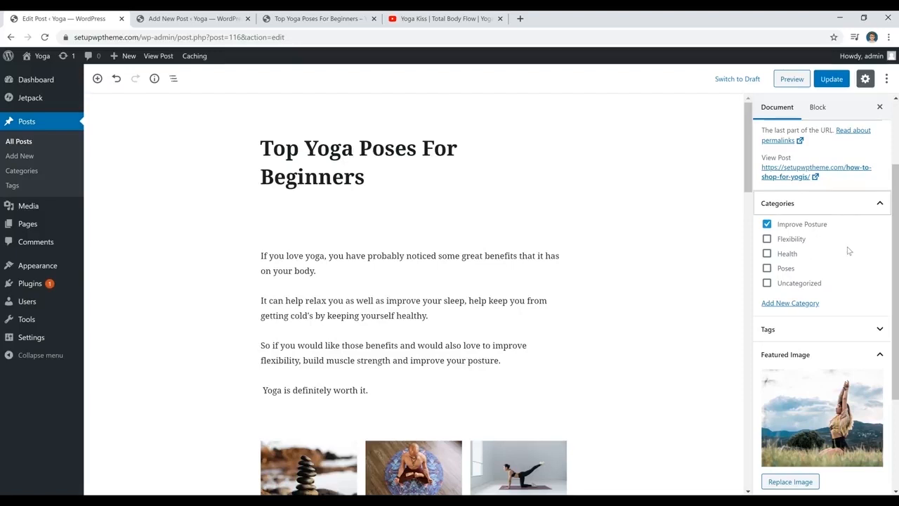
click(799, 306)
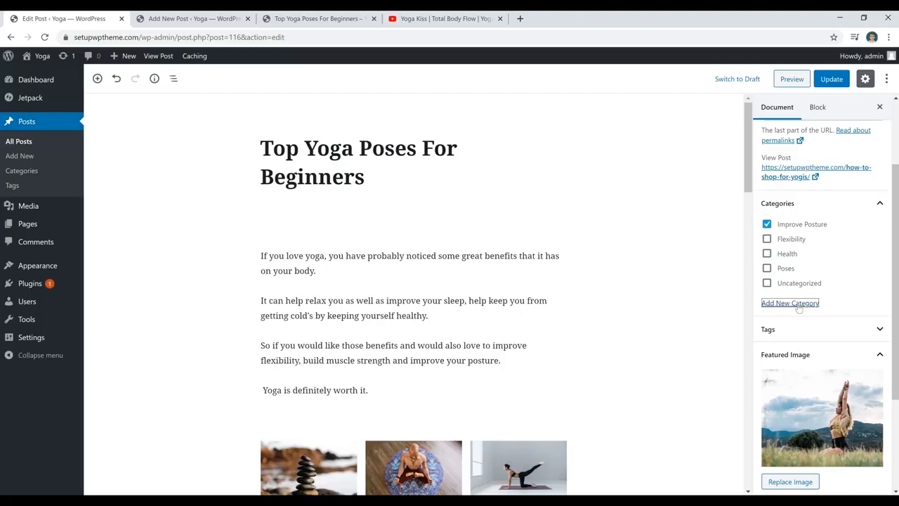
Tag the post with "top yoga poses for beginners" and "yoga for beginners"
click(792, 334)
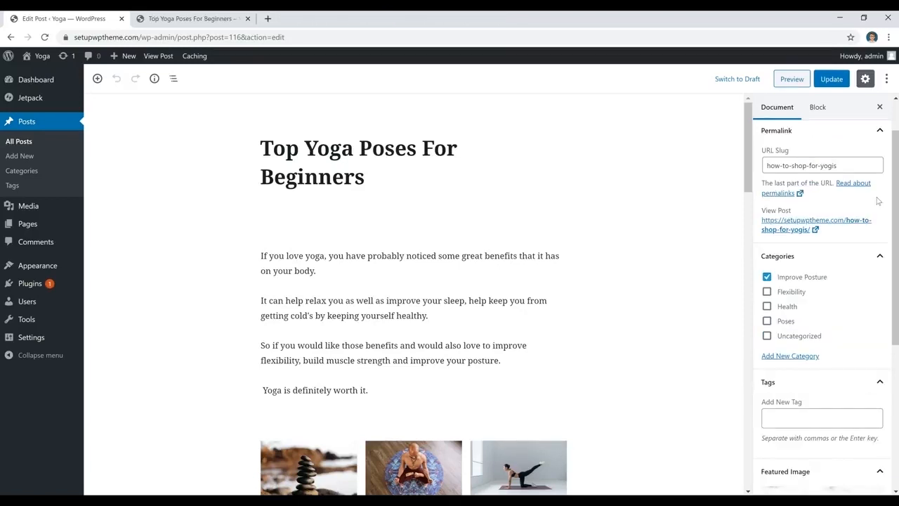
scroll(825, 288, down, 3)
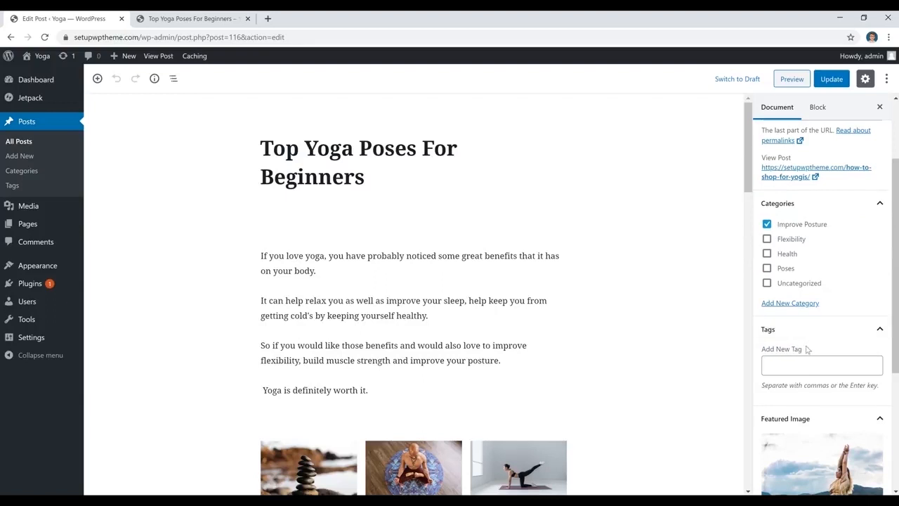
click(810, 314)
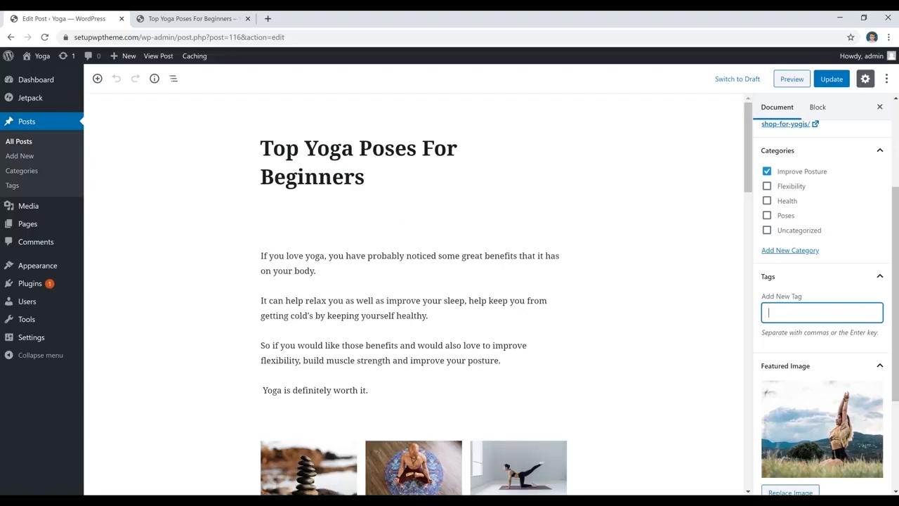
text(top yoga poses for beginners)
key(Return)
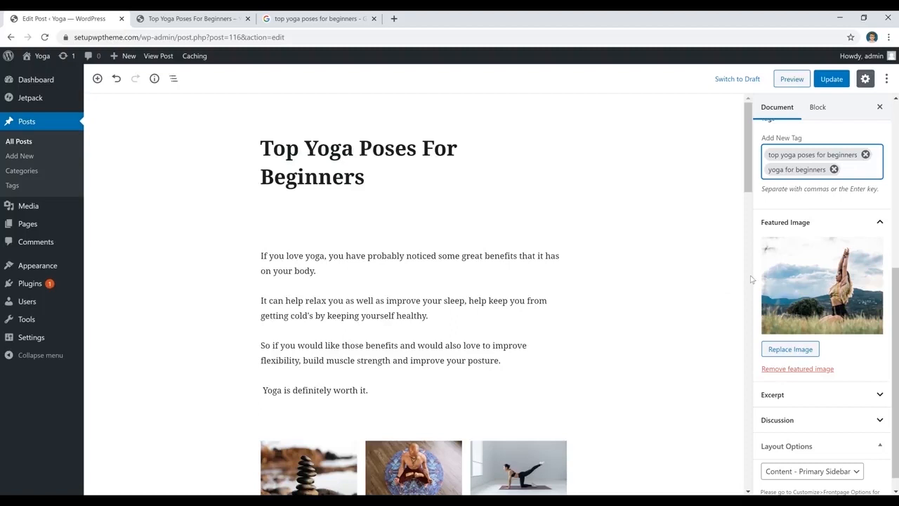
Switch to the live site and examine how the post's featured image appears on its page and on the homepage
click(189, 20)
scroll(350, 247, down, 2)
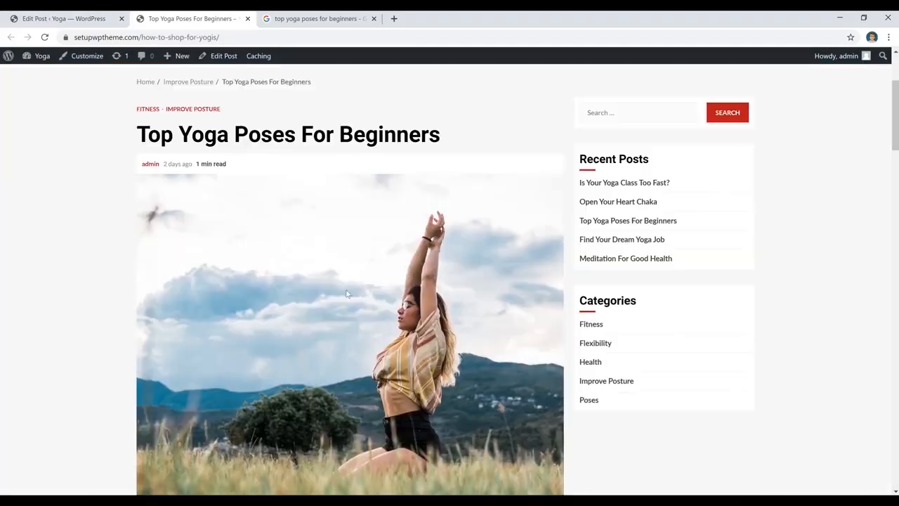
scroll(340, 325, up, 3)
key(F5)
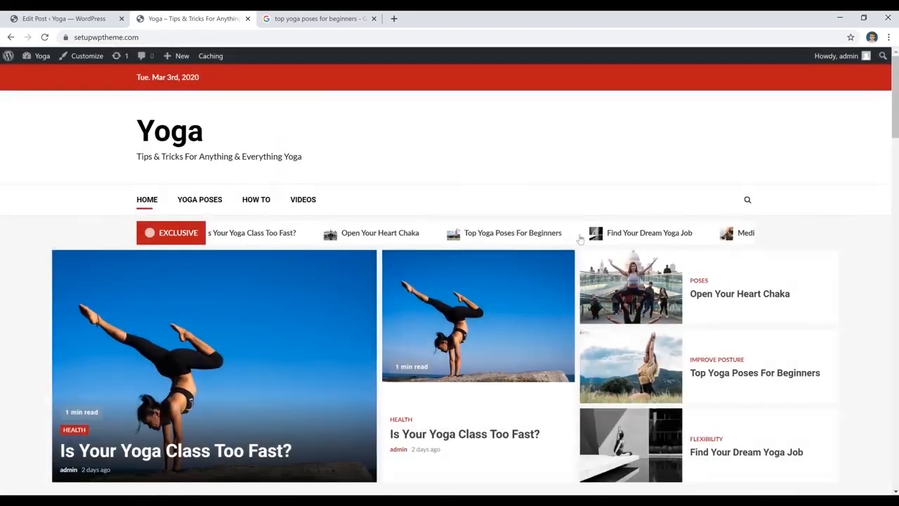
scroll(335, 131, down, 2)
scroll(568, 415, down, 1)
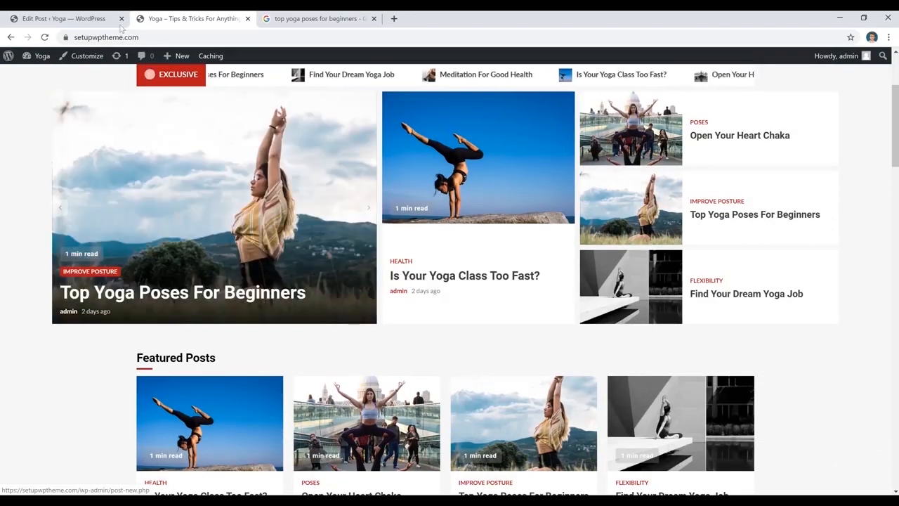
Remove the post's featured image, then upload pexels-photo-2410573 from the Desktop and set it as the featured image
click(77, 18)
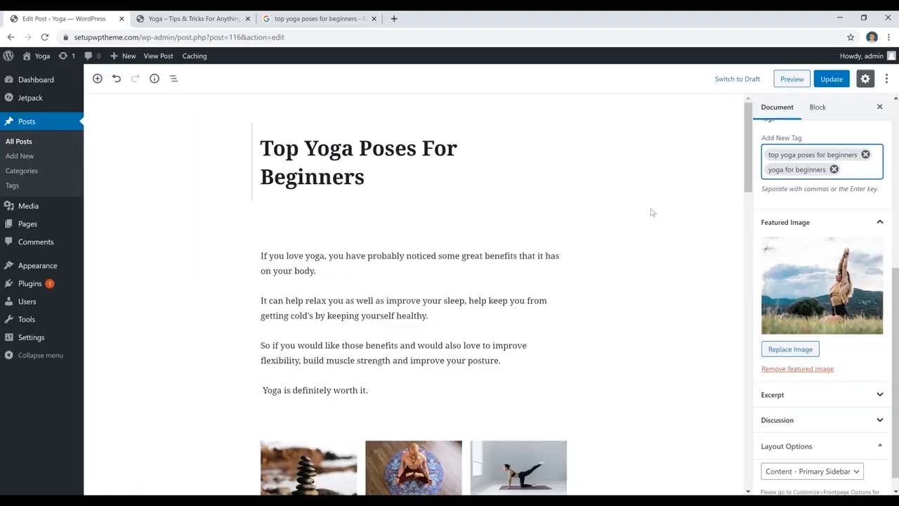
click(785, 373)
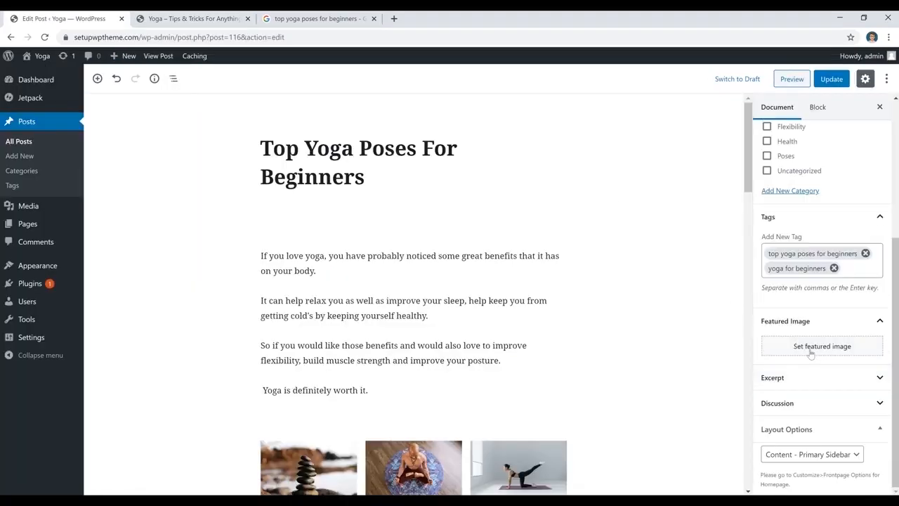
click(812, 351)
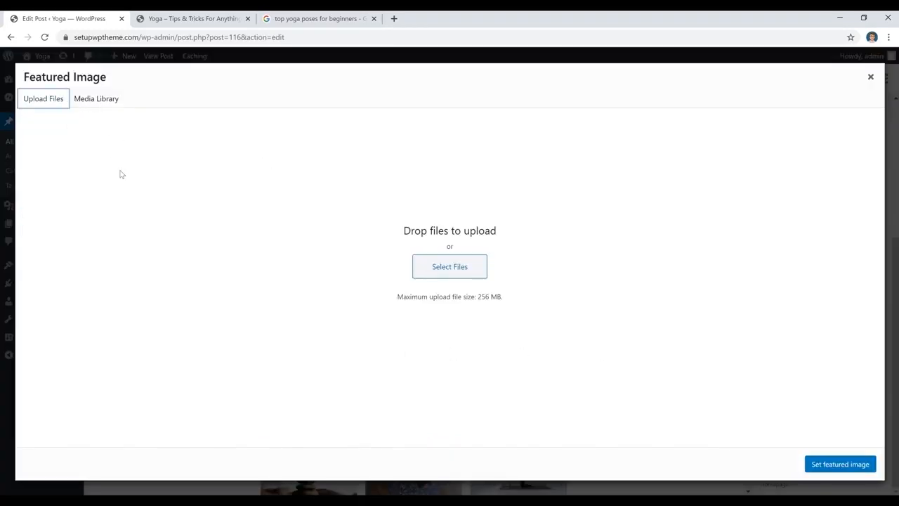
click(449, 271)
click(310, 196)
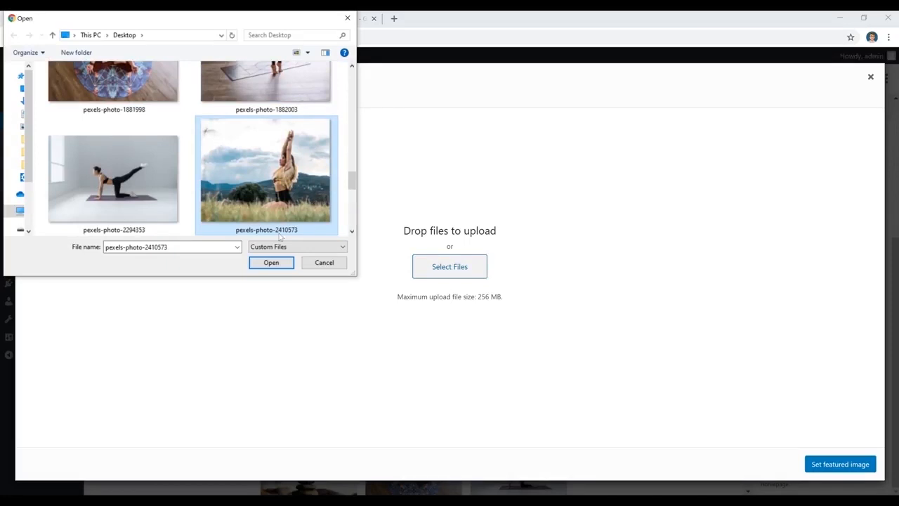
click(273, 263)
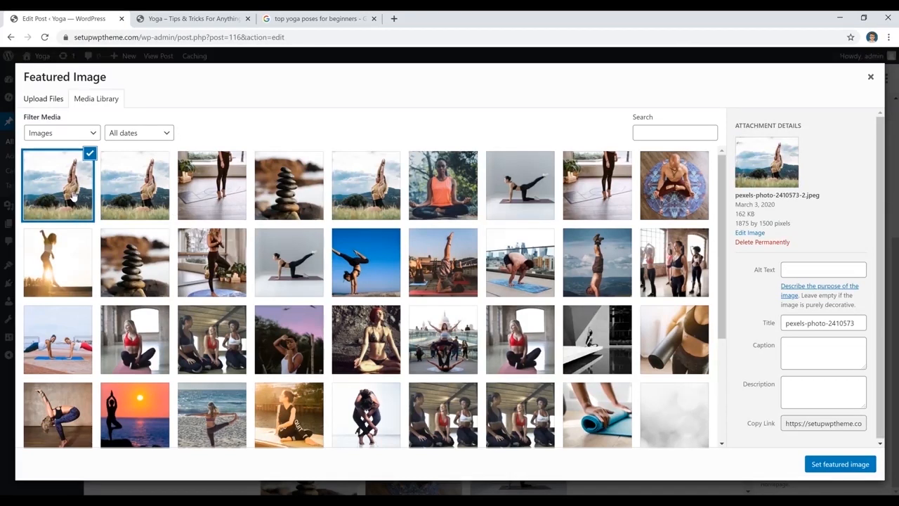
click(834, 466)
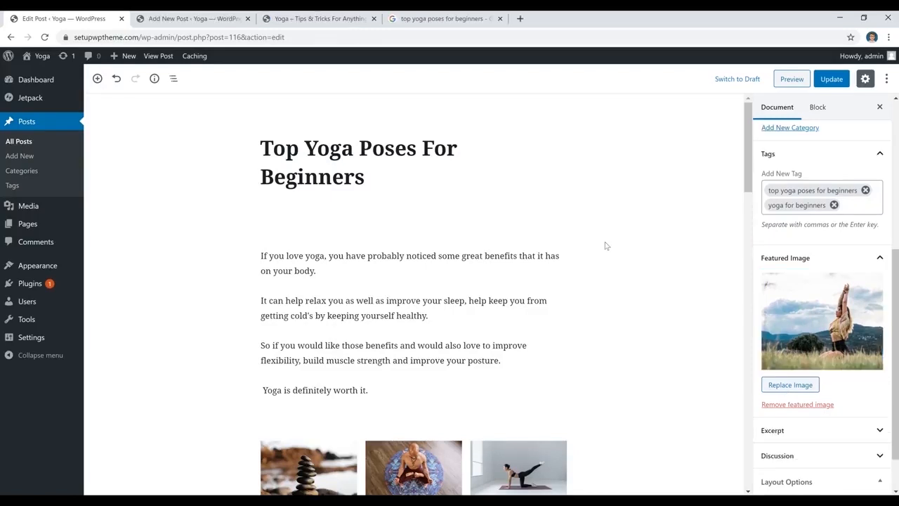
Title the new blank post "Best Yoga Techniques (8 Tips)" and save it as a draft
click(207, 21)
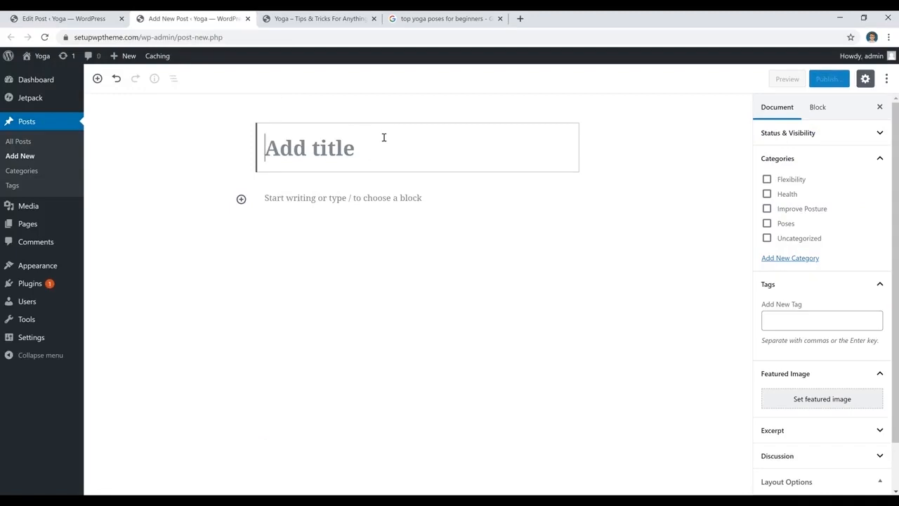
text(Best Yoga Techniques (8 Tips))
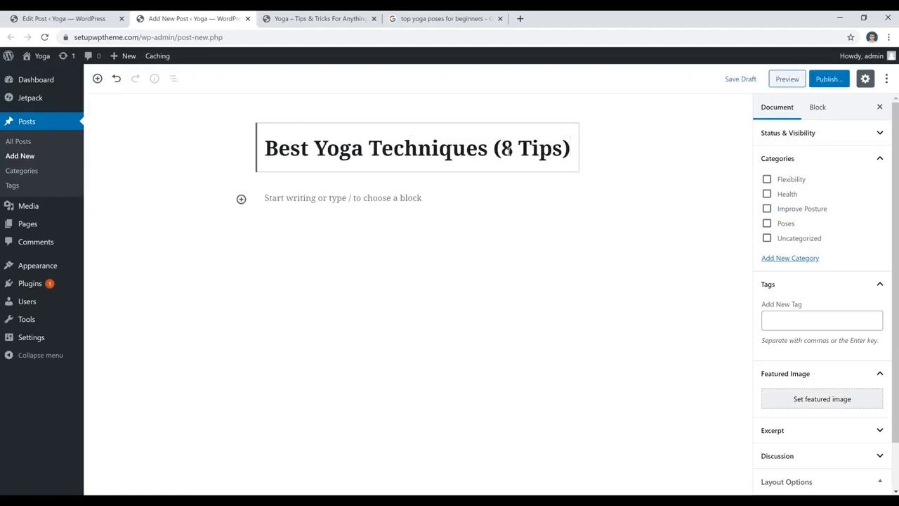
click(739, 80)
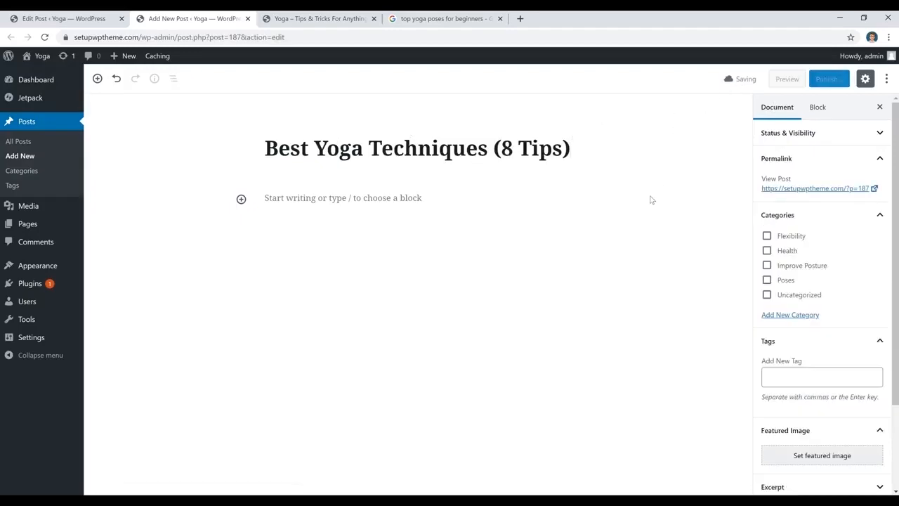
Reopen the "Best Yoga Techniques (8 Tips)" draft from the list of all posts and publish it
click(22, 146)
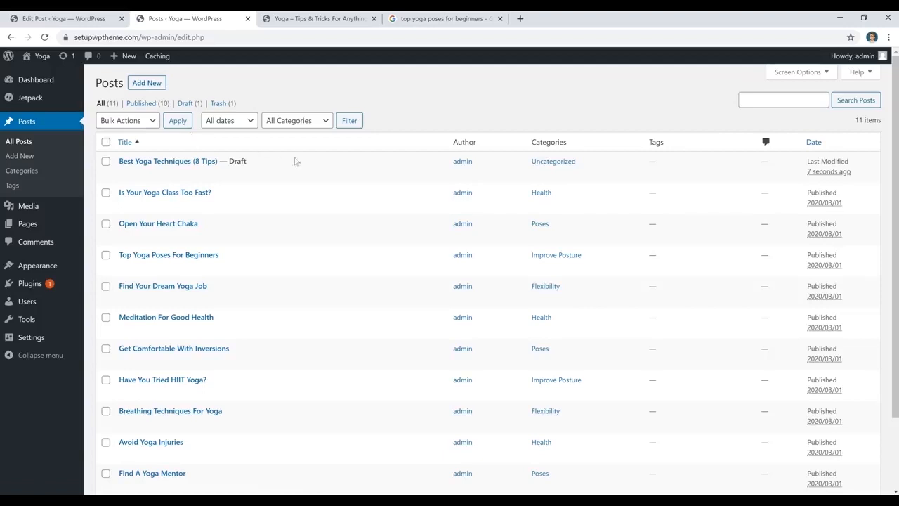
click(173, 165)
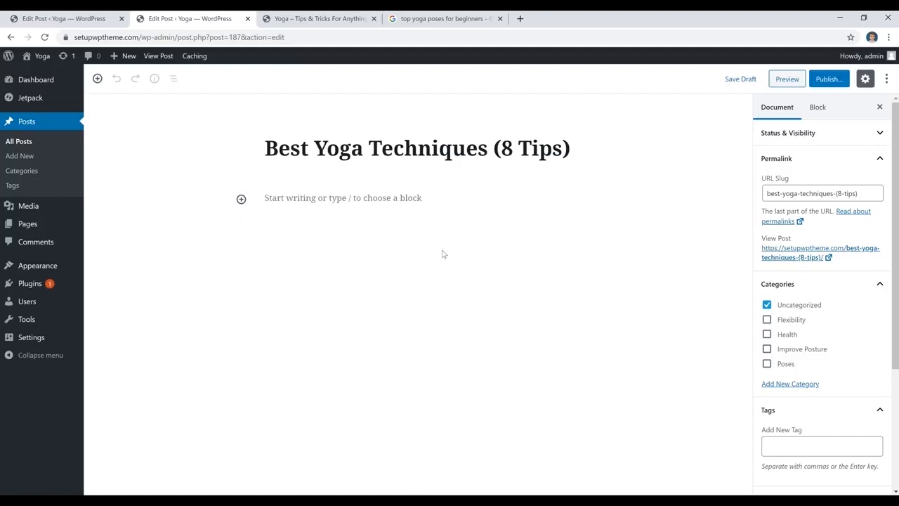
click(827, 82)
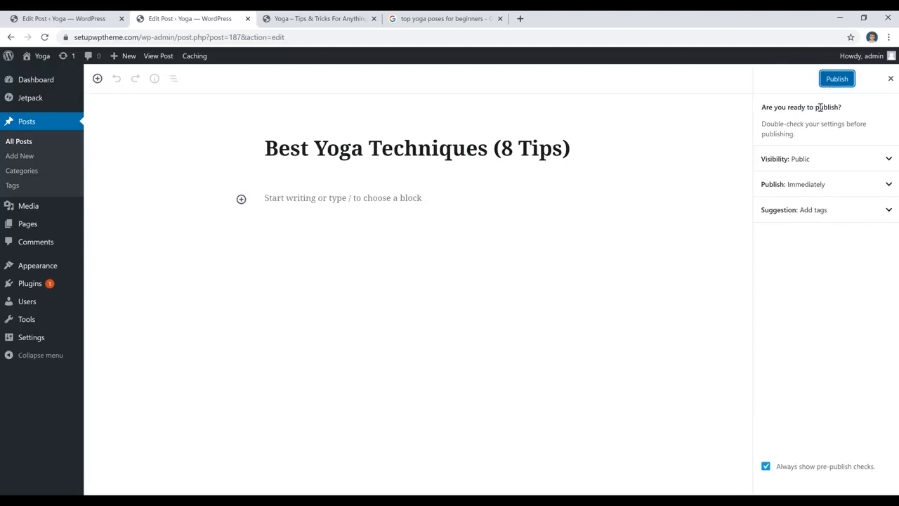
click(837, 80)
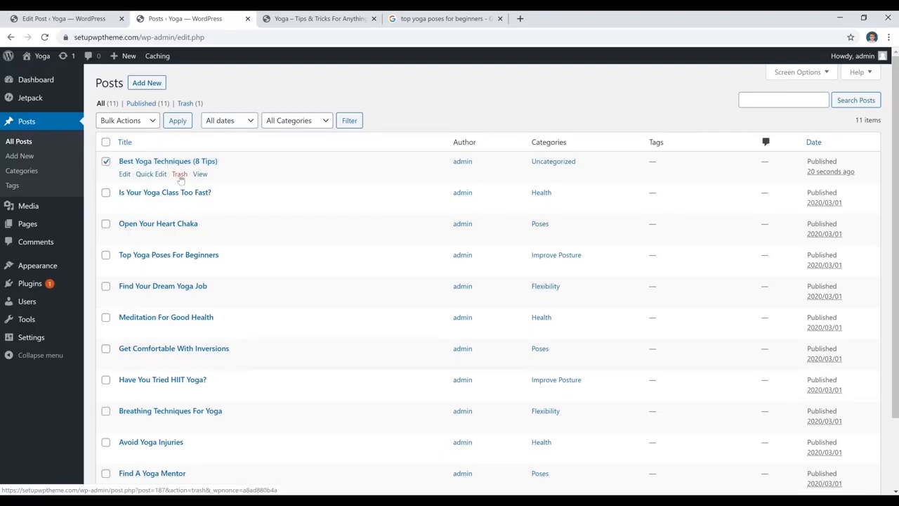
Move the selected "Best Yoga Techniques (8 Tips)" post to the trash with a bulk action
click(144, 124)
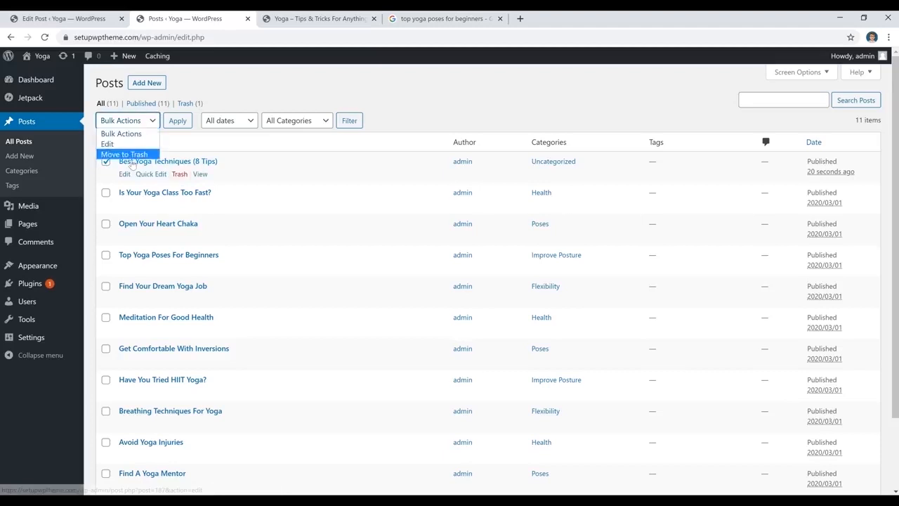
click(135, 155)
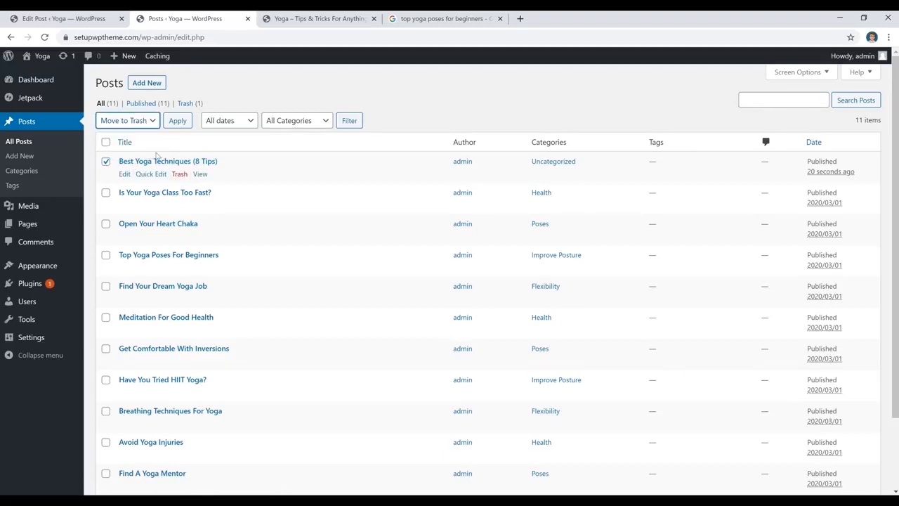
click(177, 121)
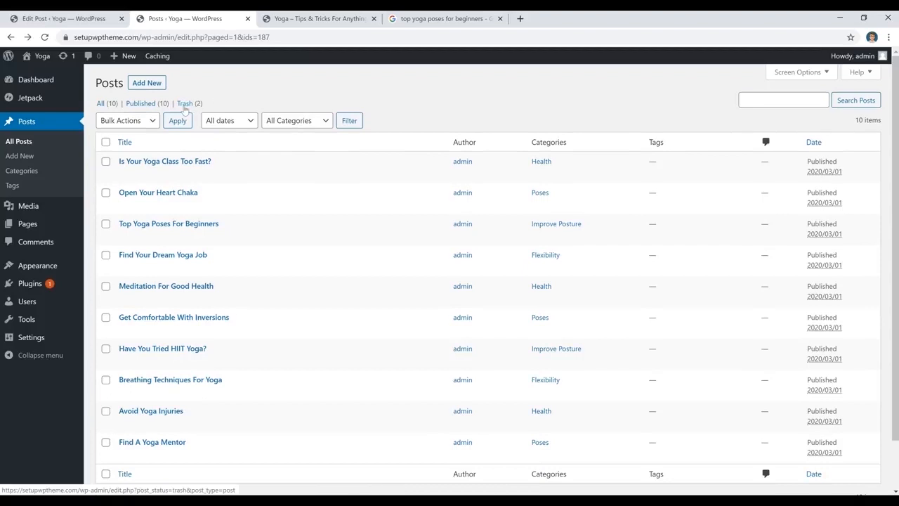
Open the list of trashed posts, select all of them and choose the Delete Permanently bulk action
click(185, 105)
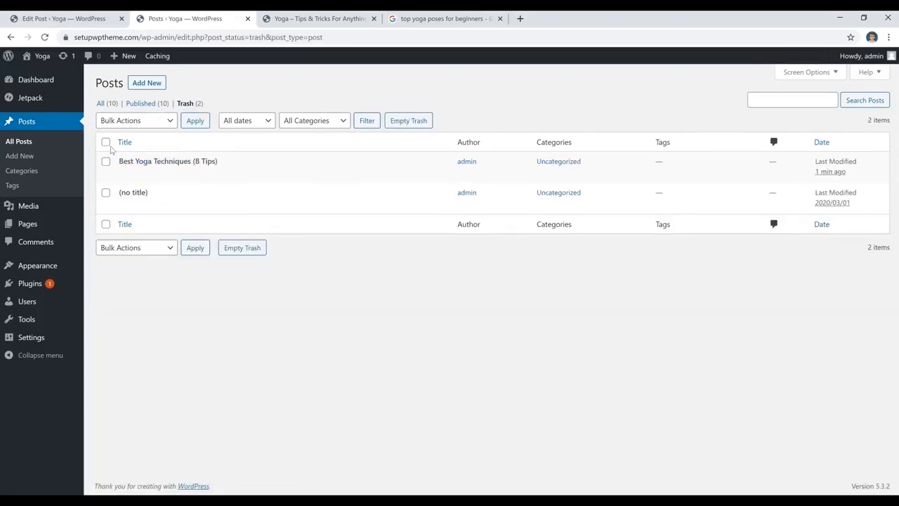
click(106, 142)
click(135, 120)
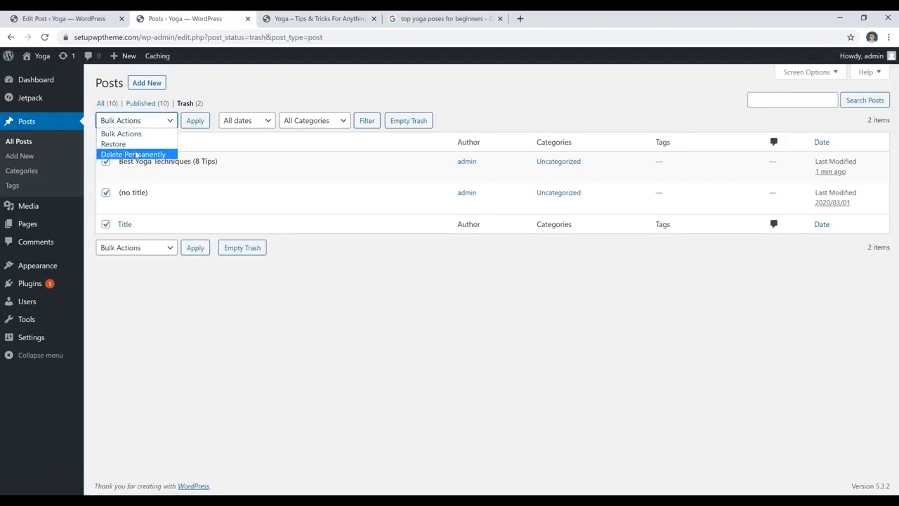
click(138, 153)
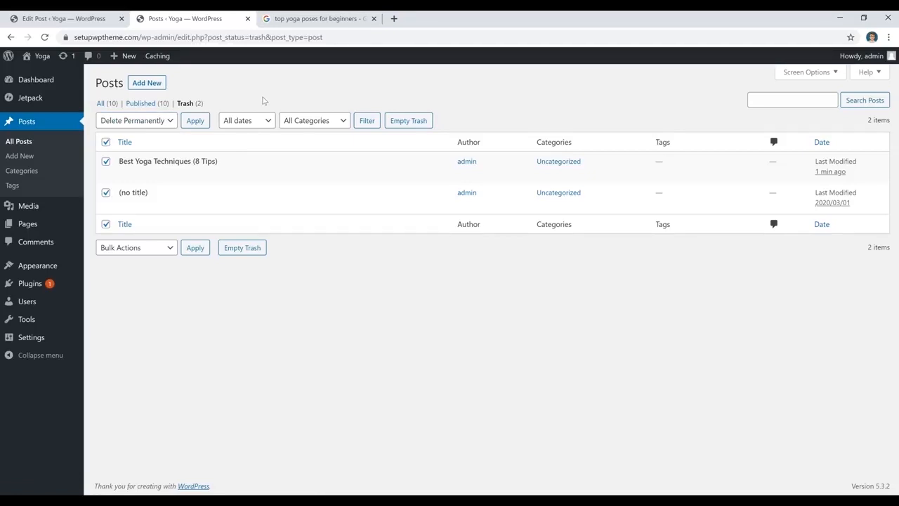
Check the live homepage's navigation, then open the WordPress menu editor and show the categories available as menu items
click(335, 25)
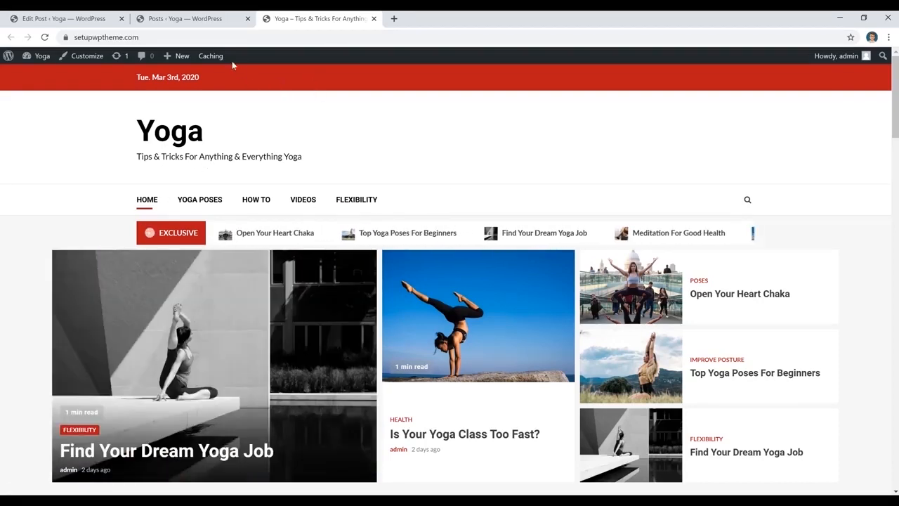
click(216, 21)
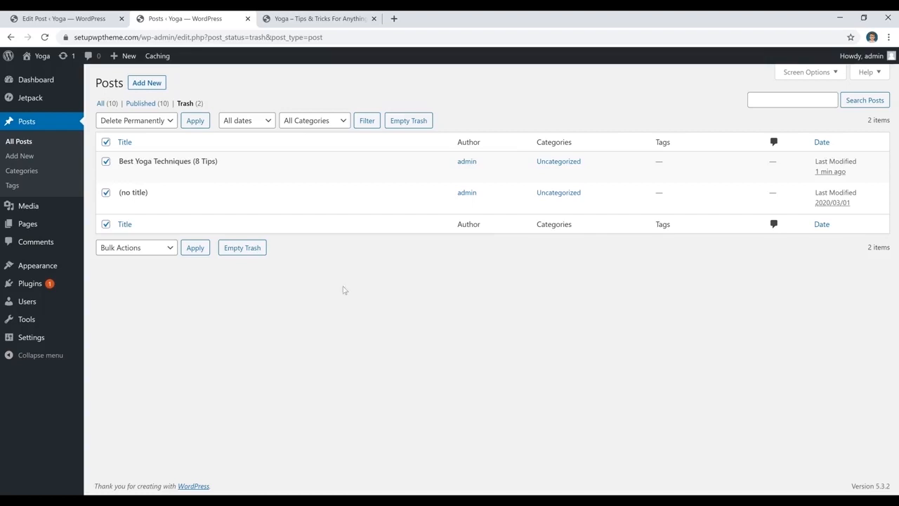
mouse_move(36, 264)
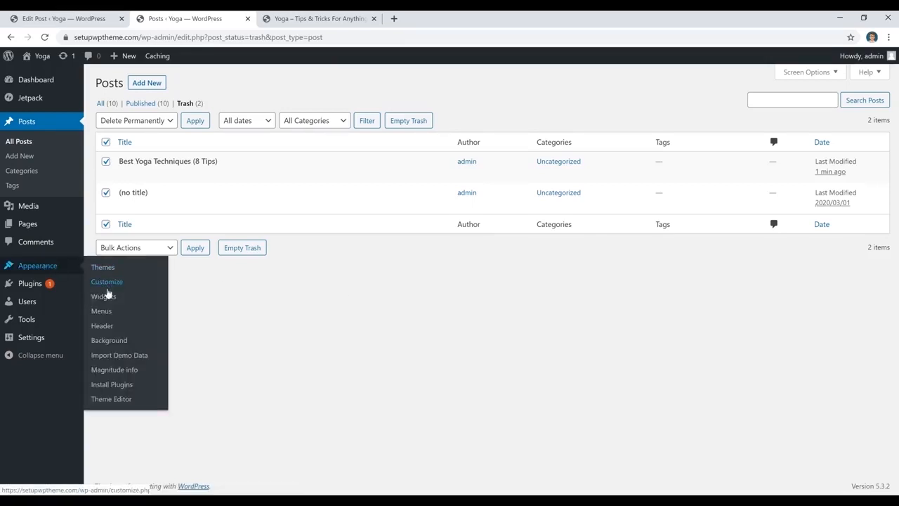
click(102, 311)
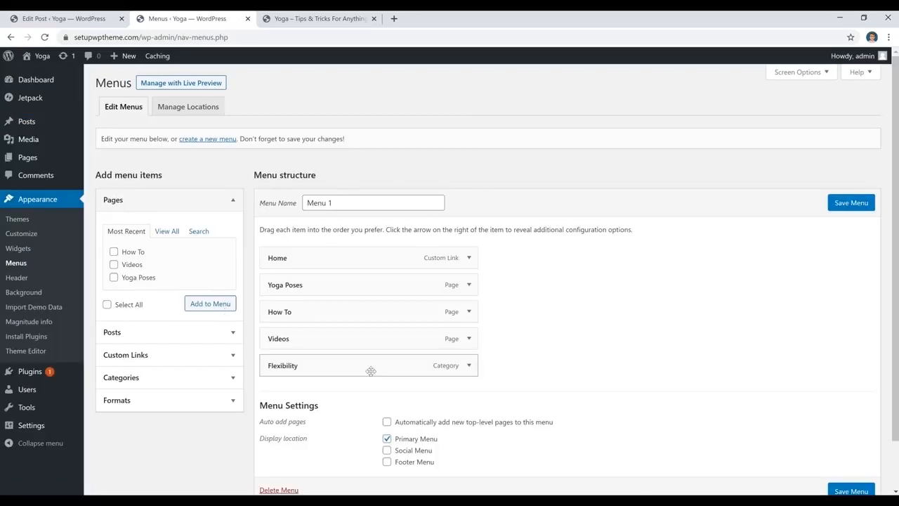
click(201, 378)
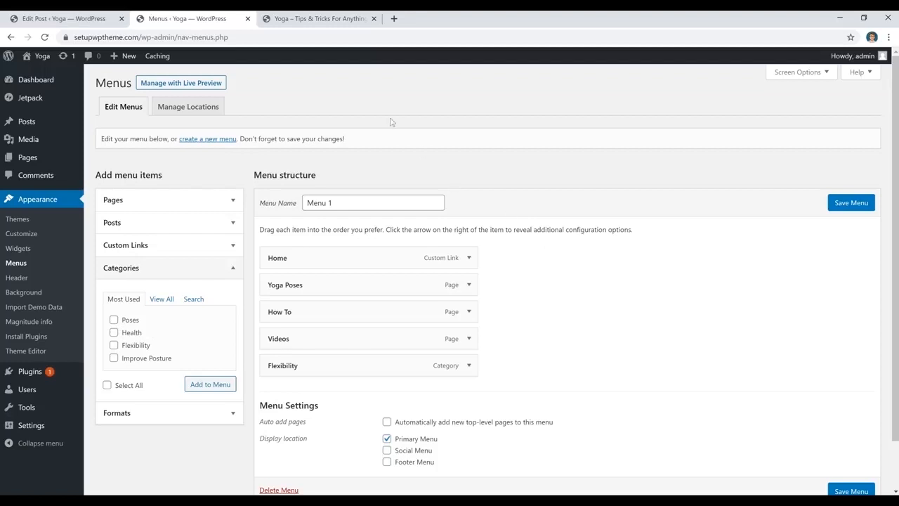
Open the Flexibility category from the live site's navigation and examine the posts on its page
click(312, 19)
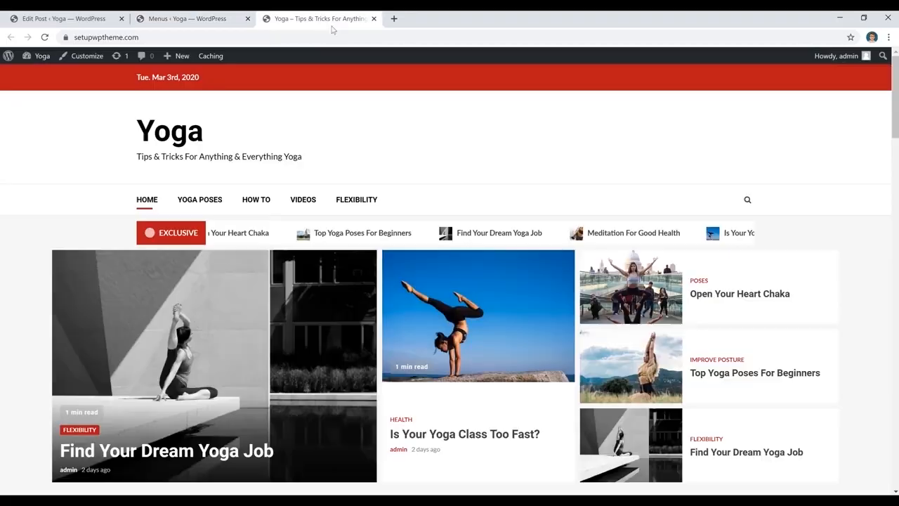
click(359, 203)
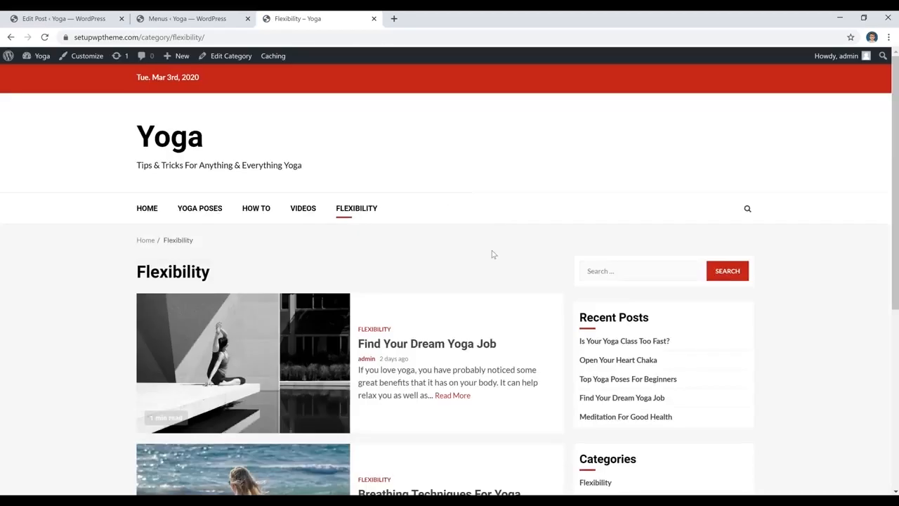
scroll(492, 255, down, 4)
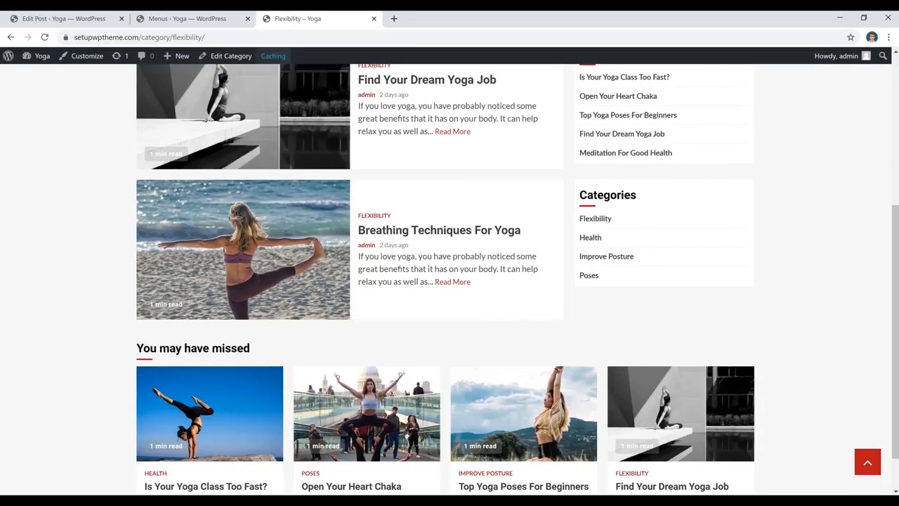
Add the Poses, Health and Improve Posture categories to Menu 1 and save the menu
click(185, 20)
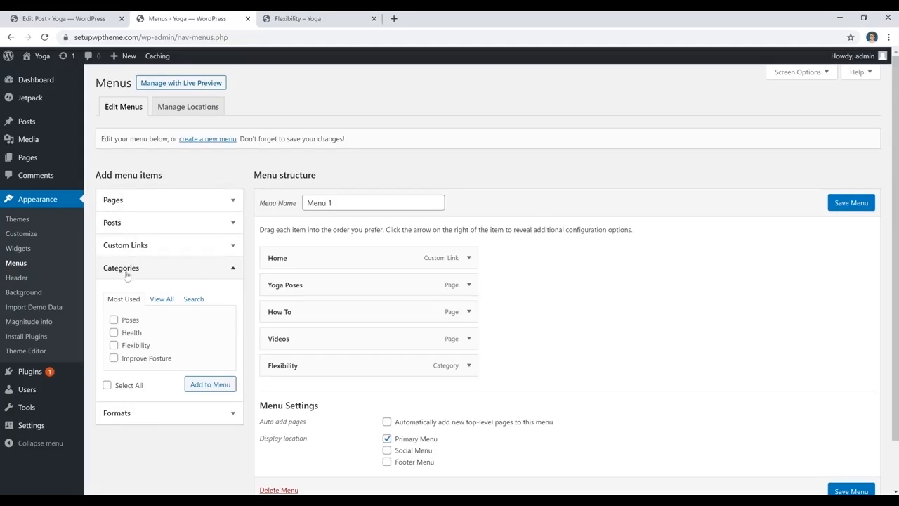
click(130, 321)
click(133, 333)
click(135, 345)
click(298, 18)
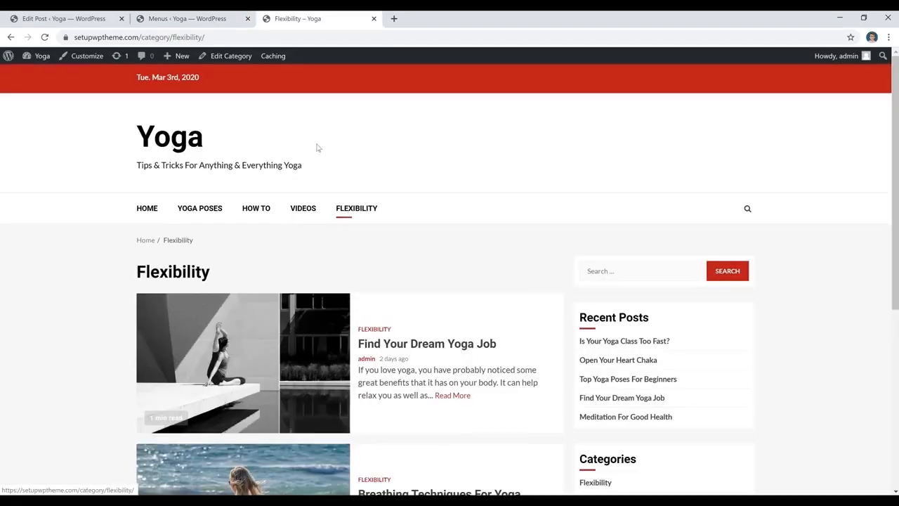
click(187, 19)
click(136, 346)
click(137, 358)
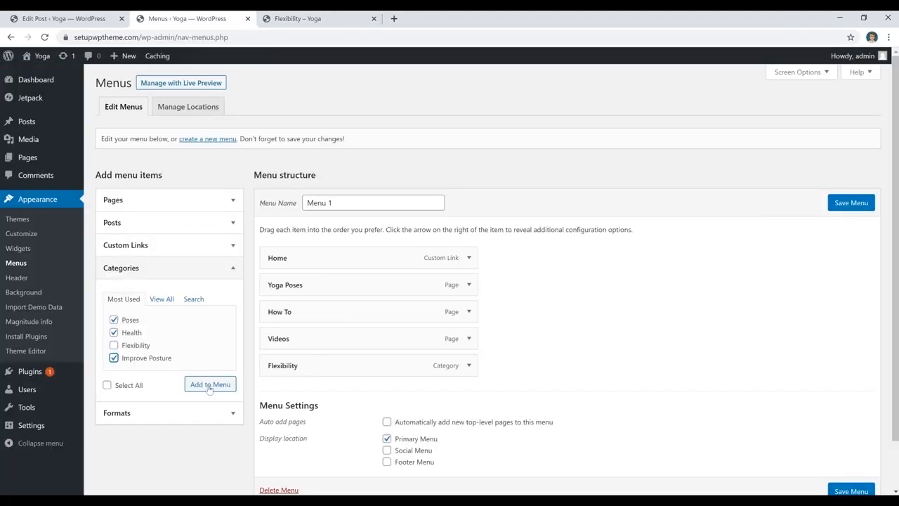
click(210, 385)
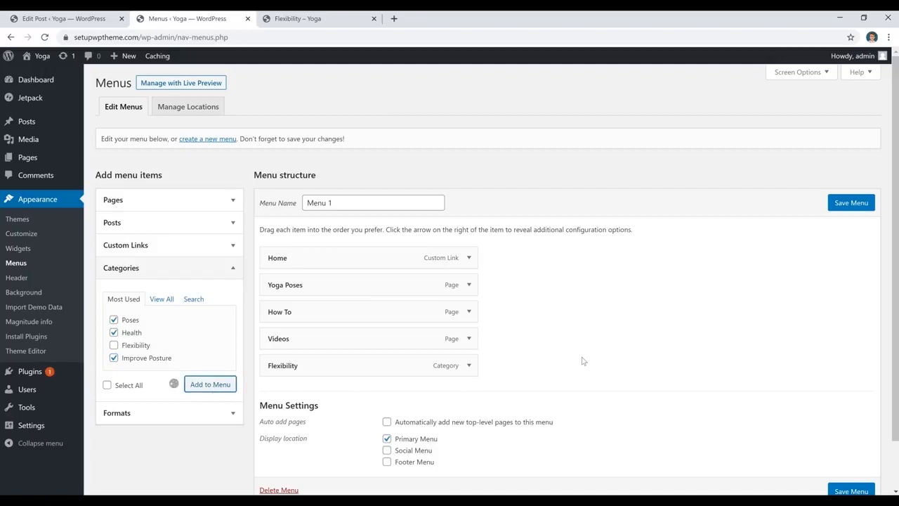
scroll(582, 360, down, 3)
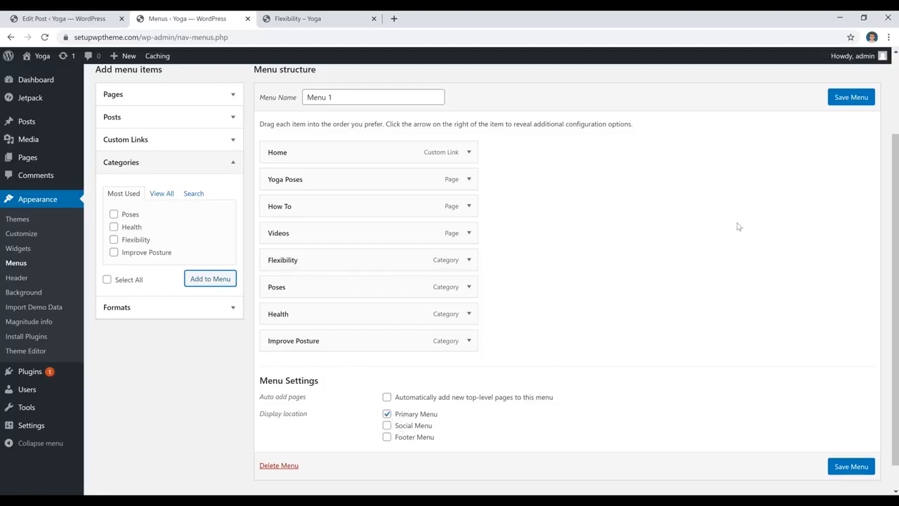
click(848, 103)
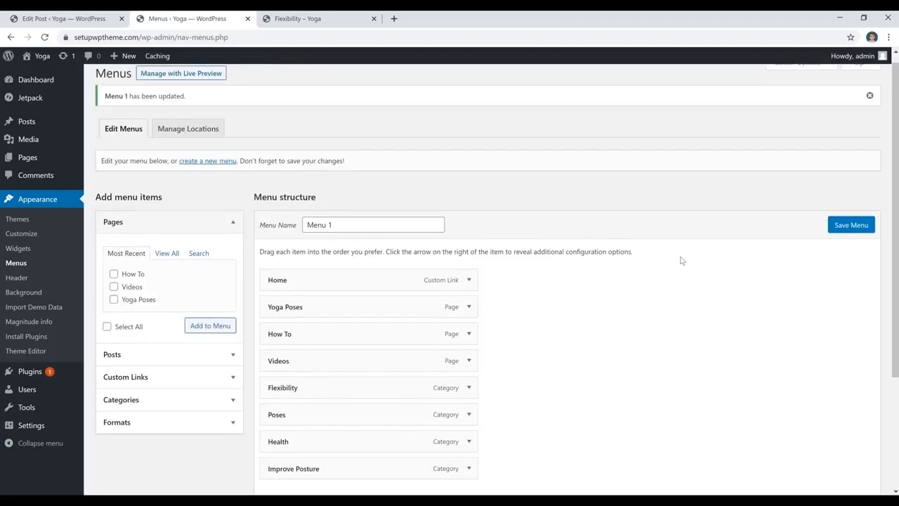
Reload the live site to check the new category links in its navigation, and examine the Health category page
scroll(492, 331, down, 1)
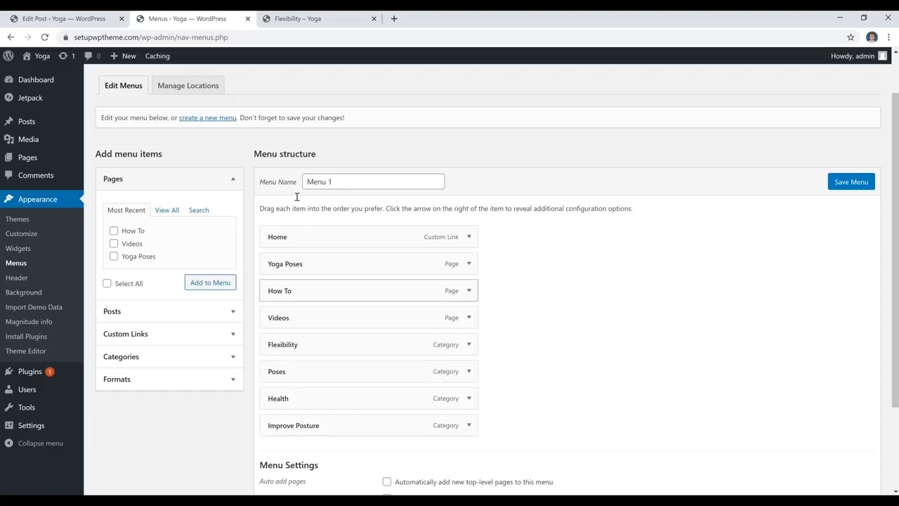
click(305, 24)
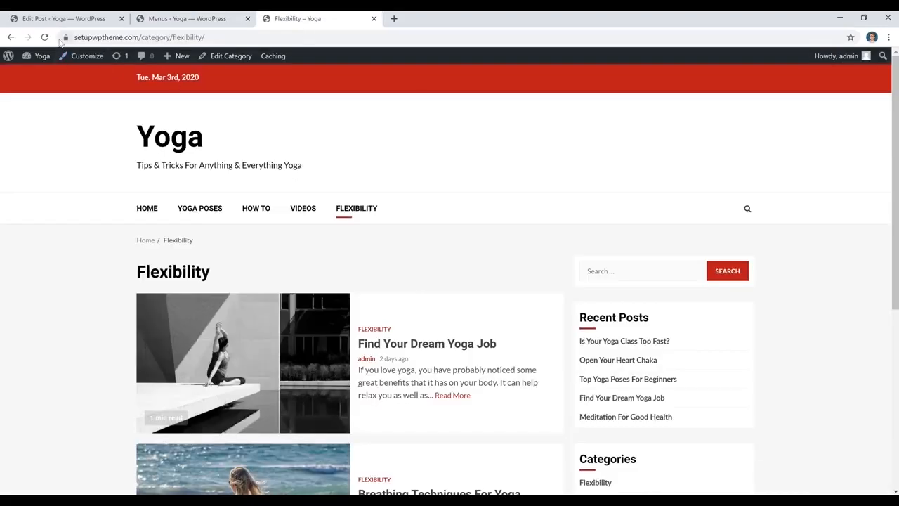
click(340, 217)
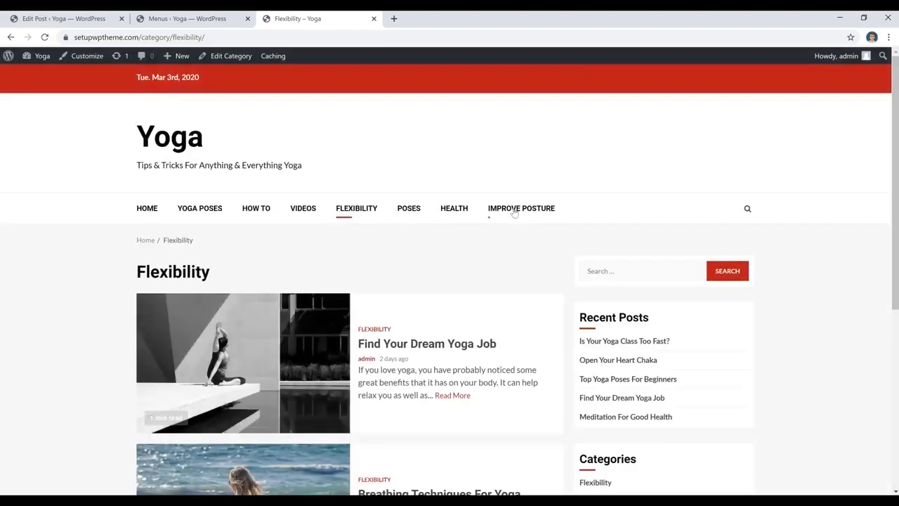
click(455, 211)
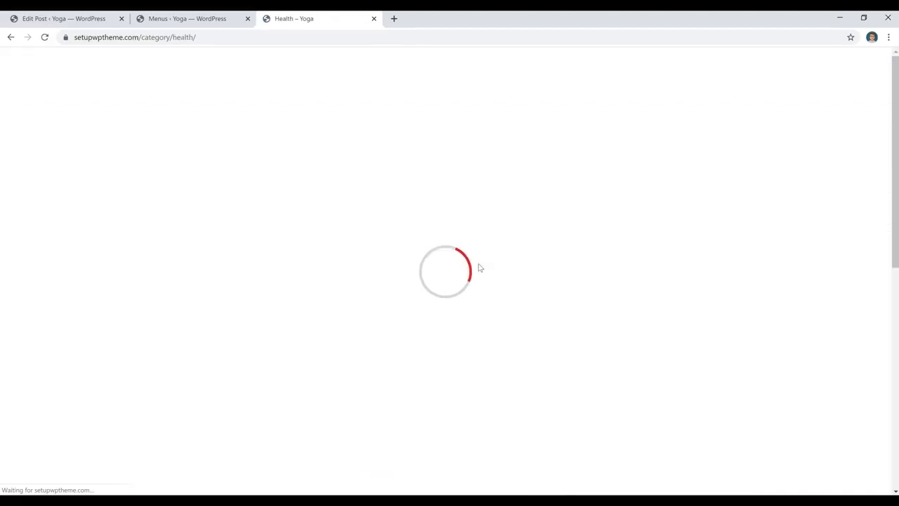
scroll(478, 265, down, 2)
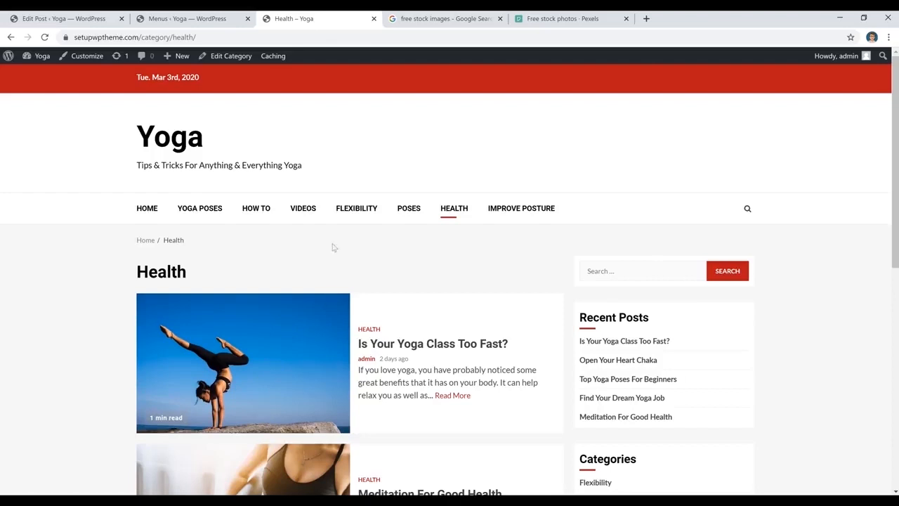
Switch to the Pexels site and look over the free stock photos on its homepage
click(570, 23)
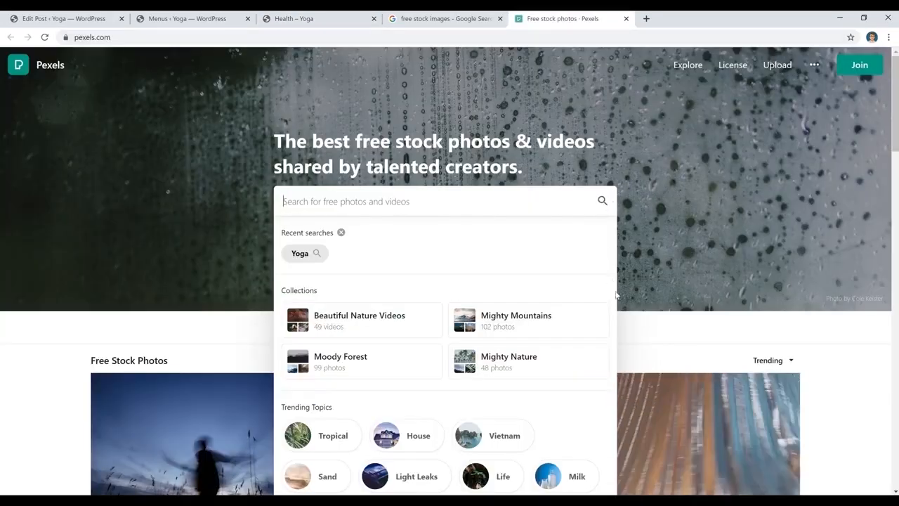
scroll(394, 228, down, 2)
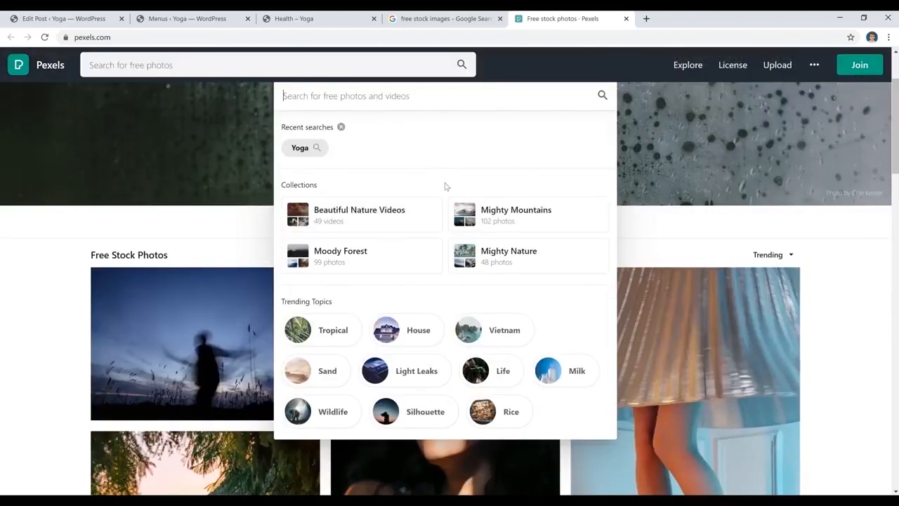
scroll(445, 185, down, 3)
scroll(138, 290, down, 2)
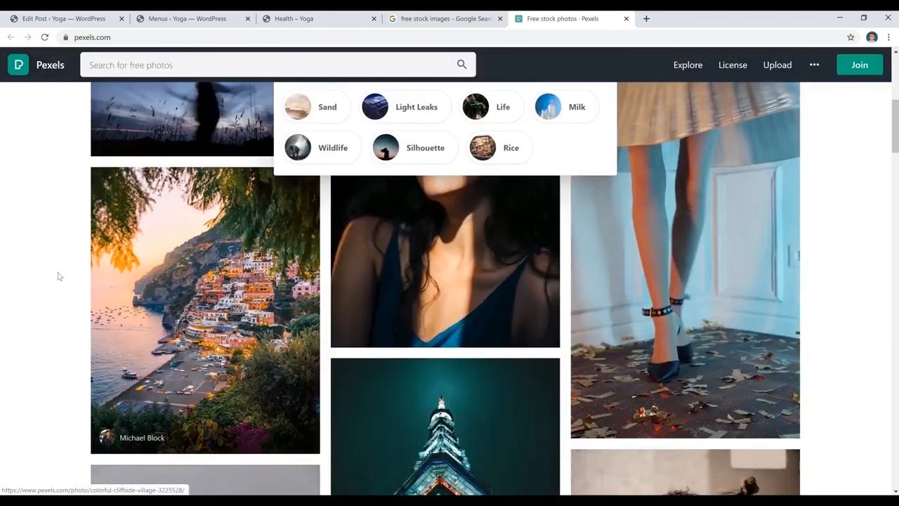
scroll(420, 296, up, 5)
scroll(420, 295, up, 2)
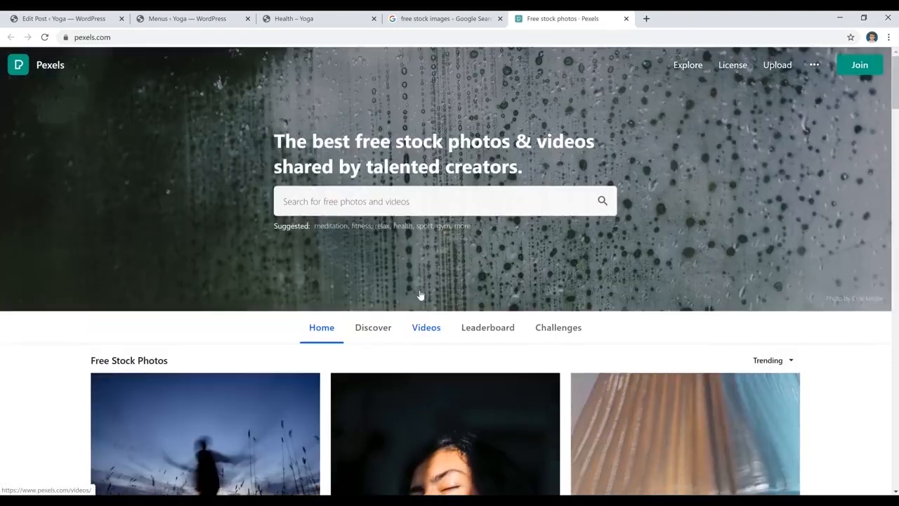
Search Pexels for yoga and look through the resulting free photos
click(443, 204)
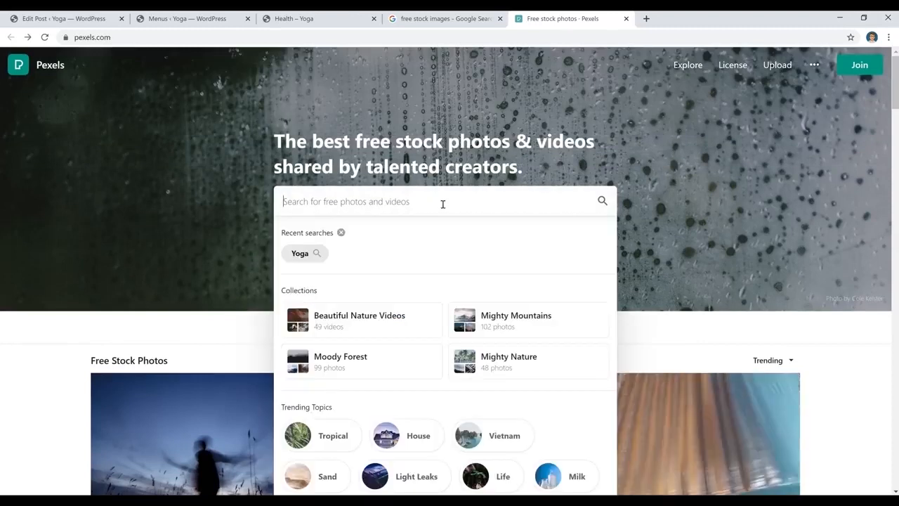
click(303, 253)
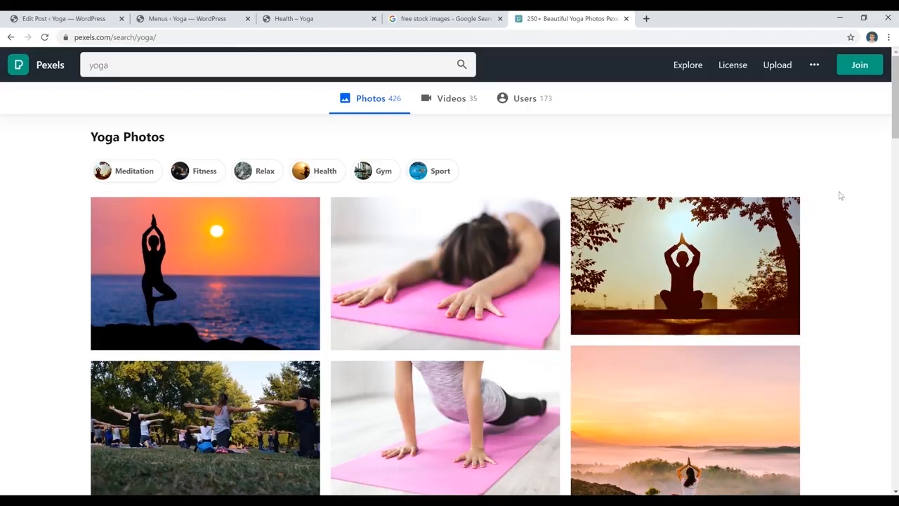
scroll(834, 218, down, 8)
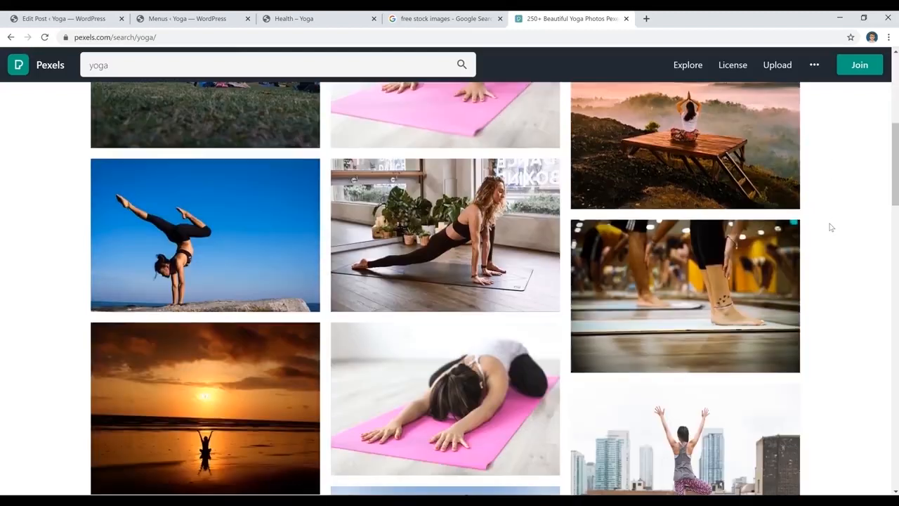
scroll(832, 227, down, 5)
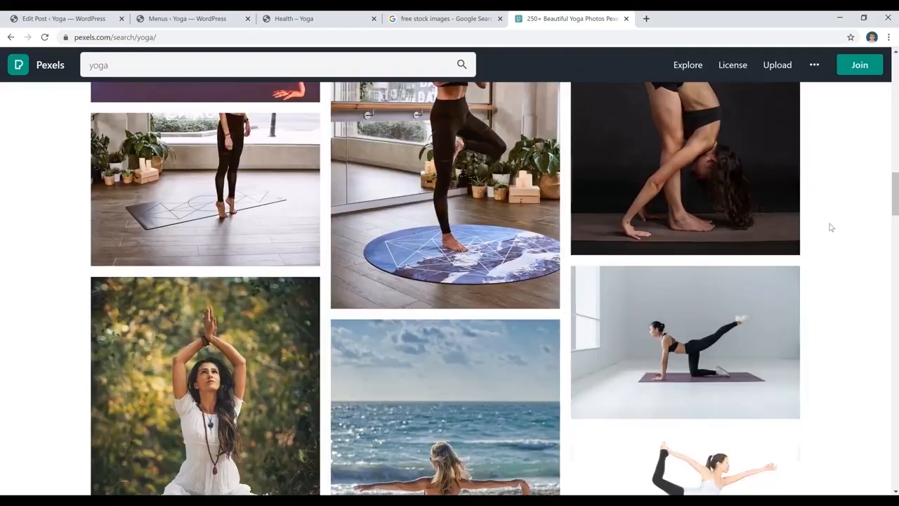
Open the photo of the woman raising one leg on a purple mat and examine its free download size options
click(716, 274)
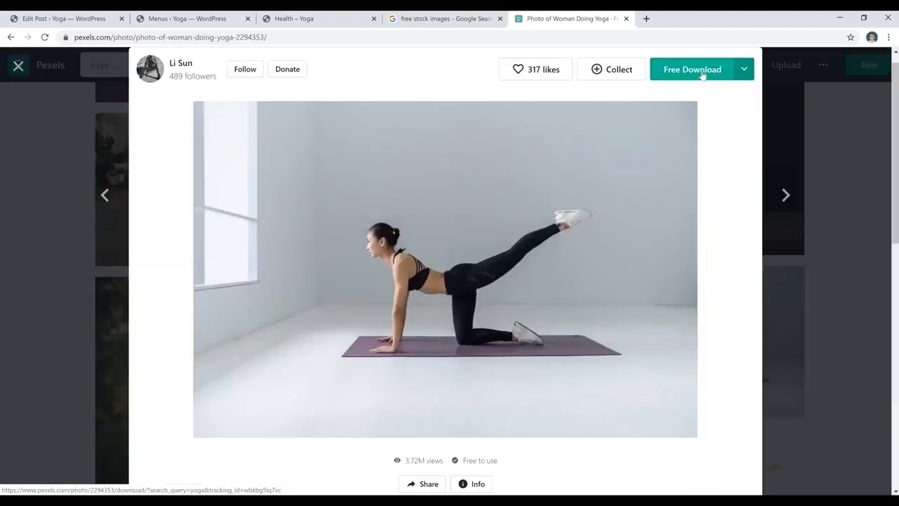
click(746, 70)
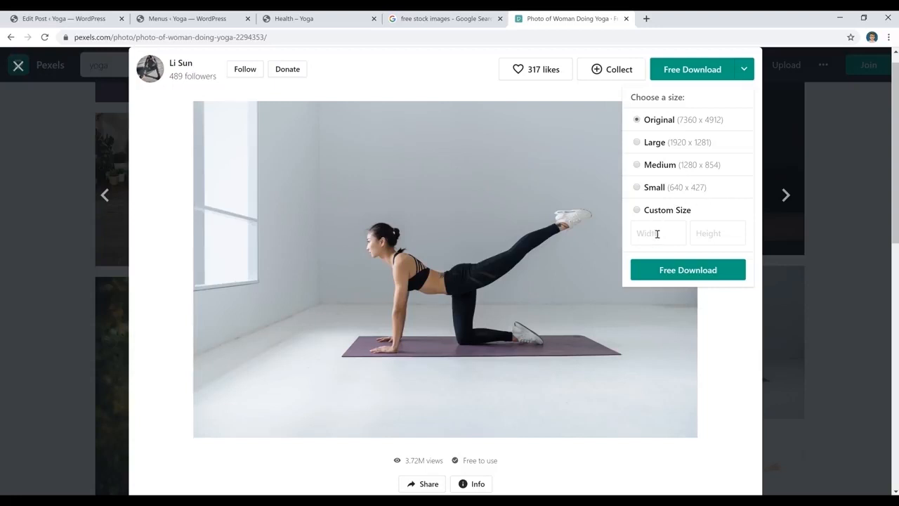
click(703, 274)
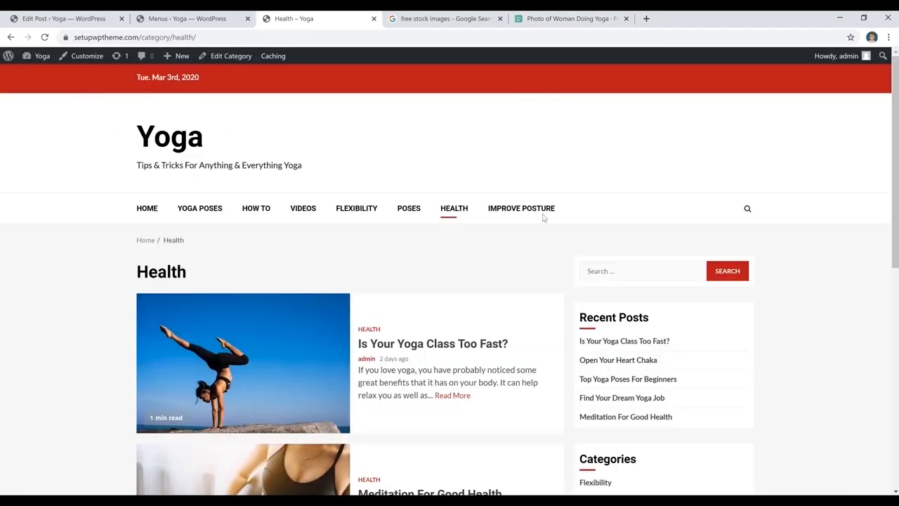
Customize the live site from its Health page and view the media library images available for the Site Identity logo
click(87, 62)
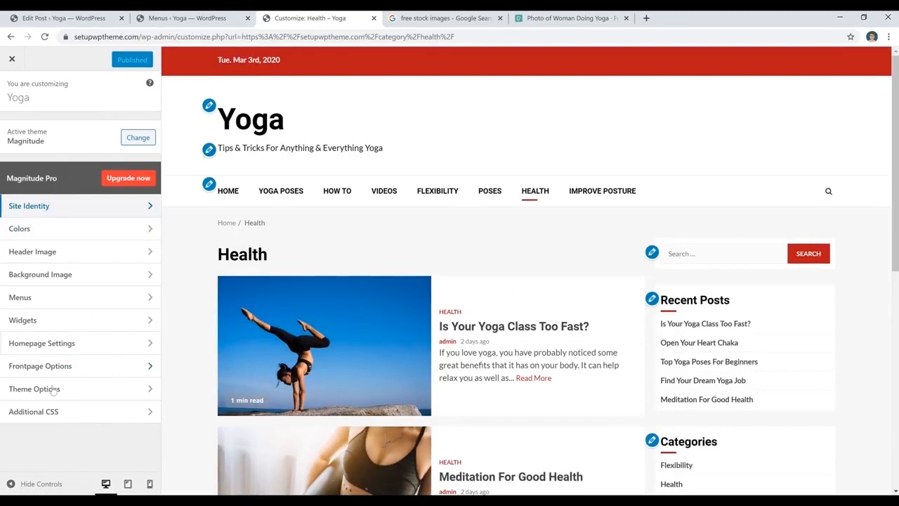
click(82, 213)
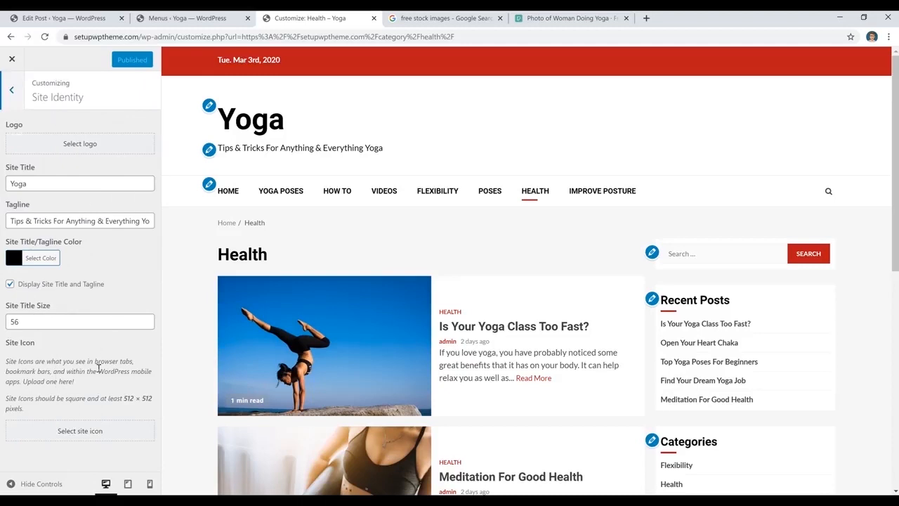
click(85, 152)
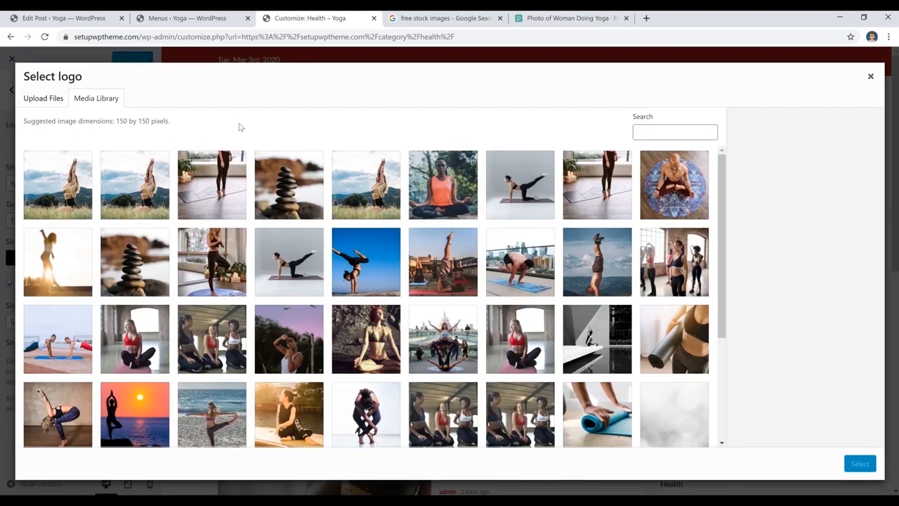
Check the custom download size fields of the Pexels photo, and leave the site's logo selection without choosing an image
click(594, 19)
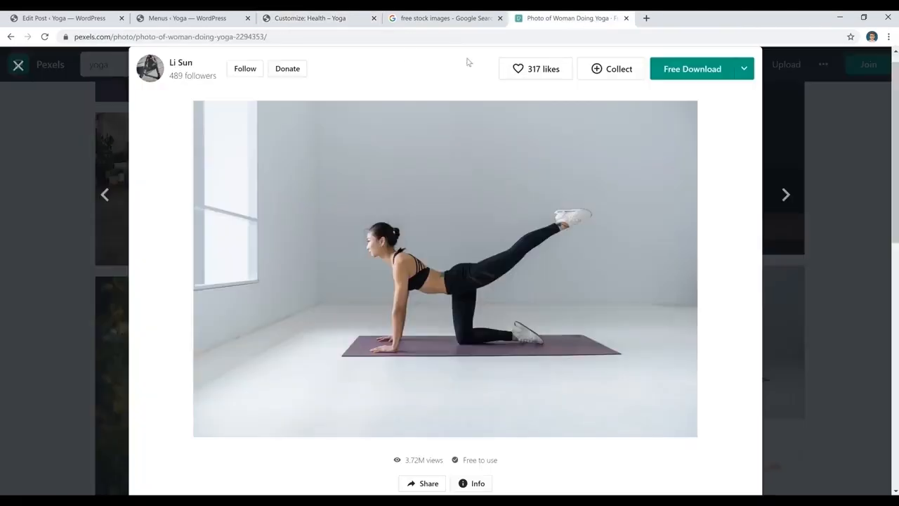
click(744, 69)
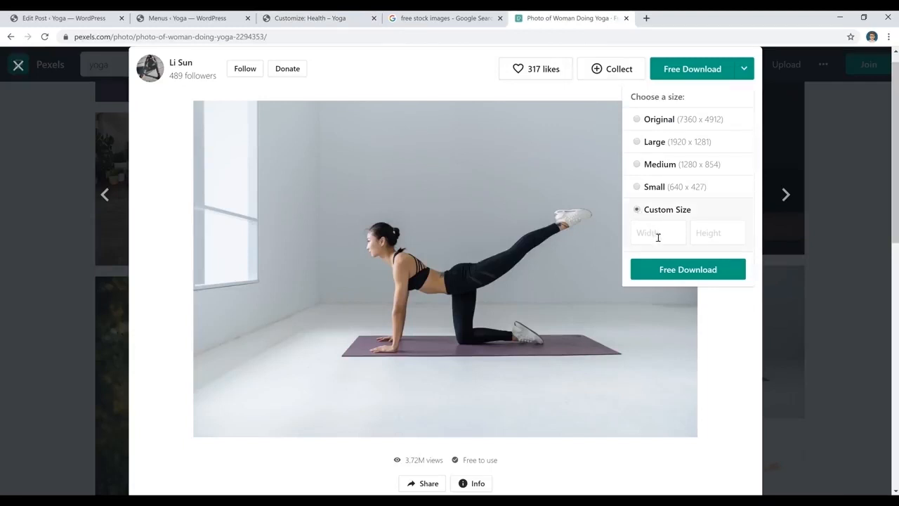
click(658, 237)
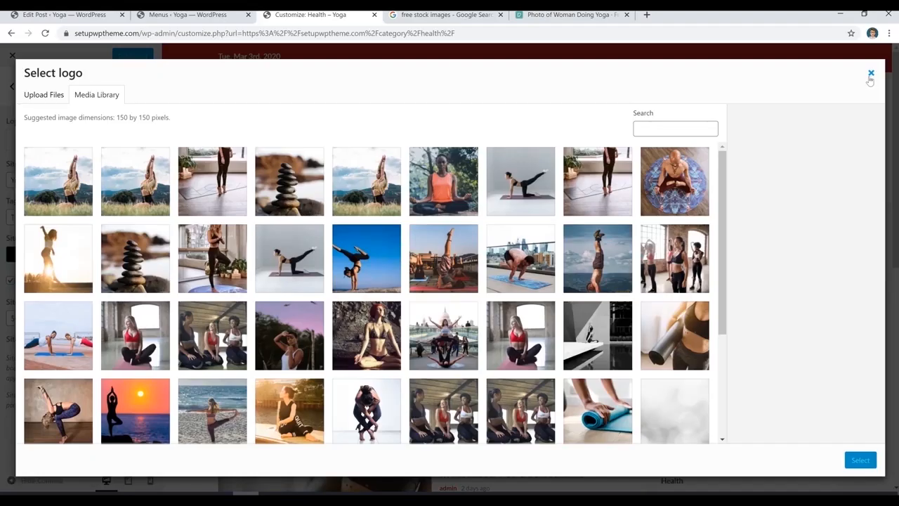
click(870, 77)
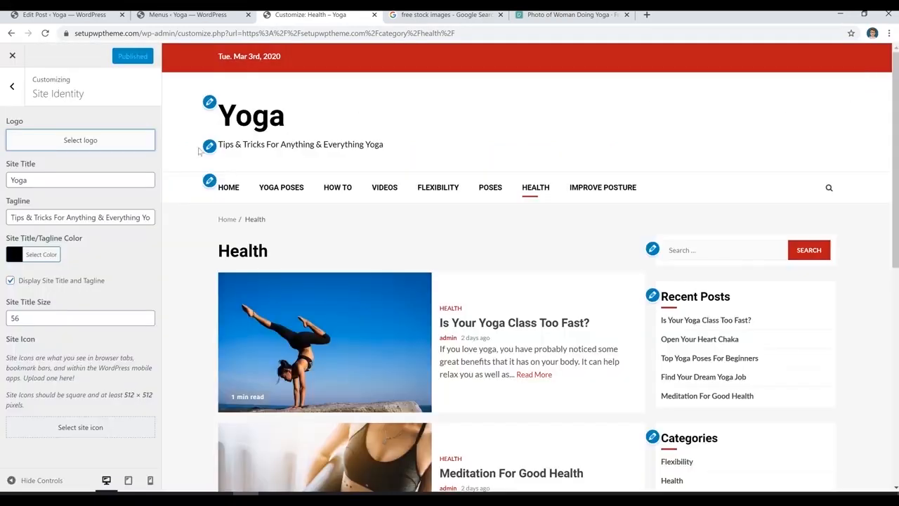
Try grey #898989 and green #81d742 for the site title and tagline, restore black, and leave the Site Identity settings
click(79, 181)
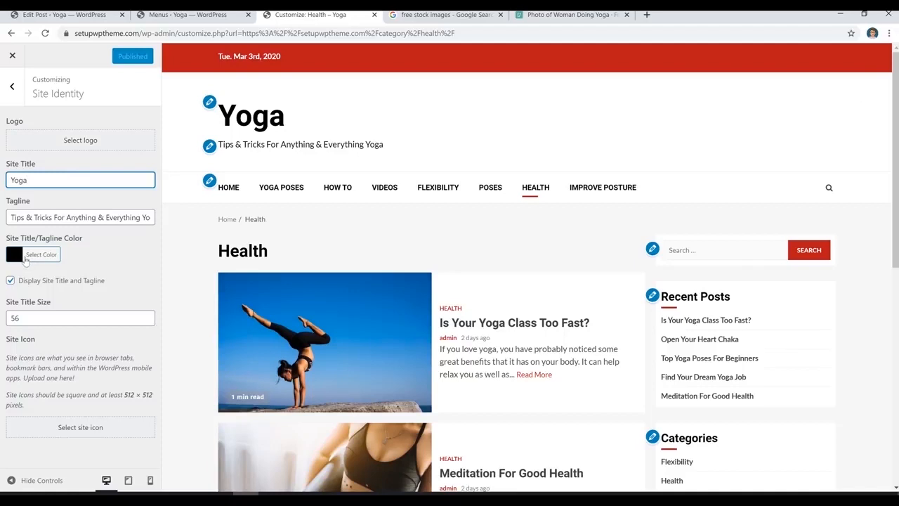
click(26, 259)
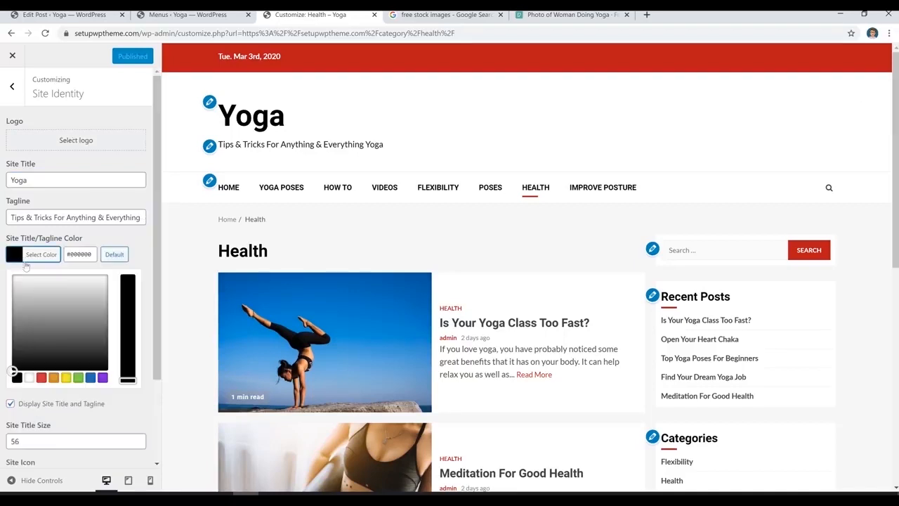
mouse_move(40, 317)
mouse_down()
mouse_move(77, 307)
mouse_move(92, 315)
mouse_move(88, 339)
mouse_move(97, 319)
mouse_up()
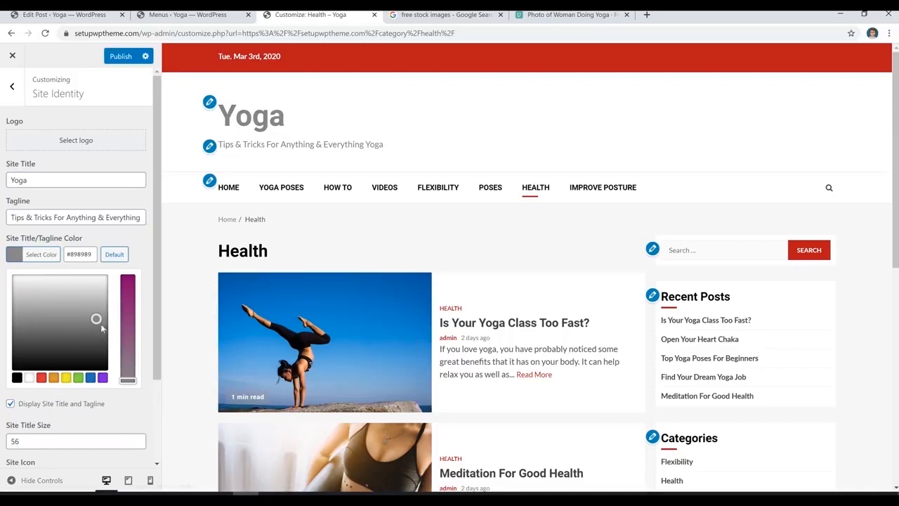
click(77, 379)
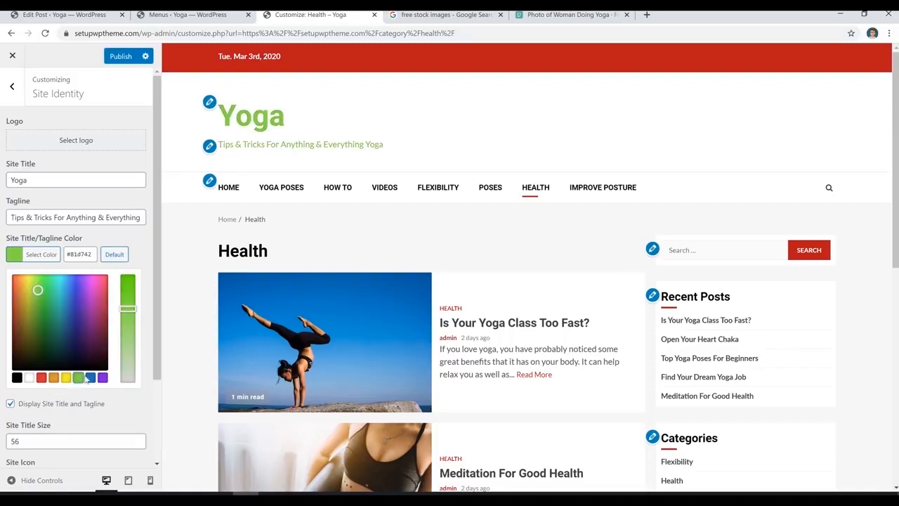
click(17, 379)
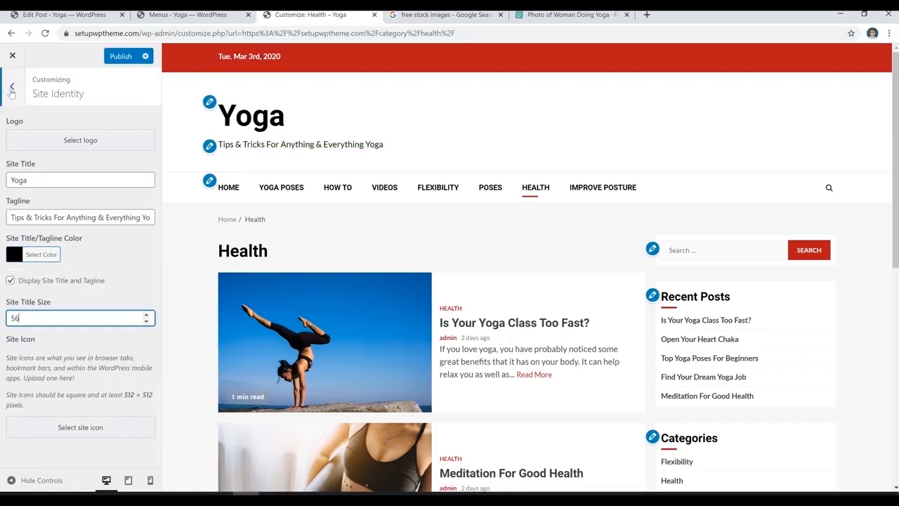
click(11, 88)
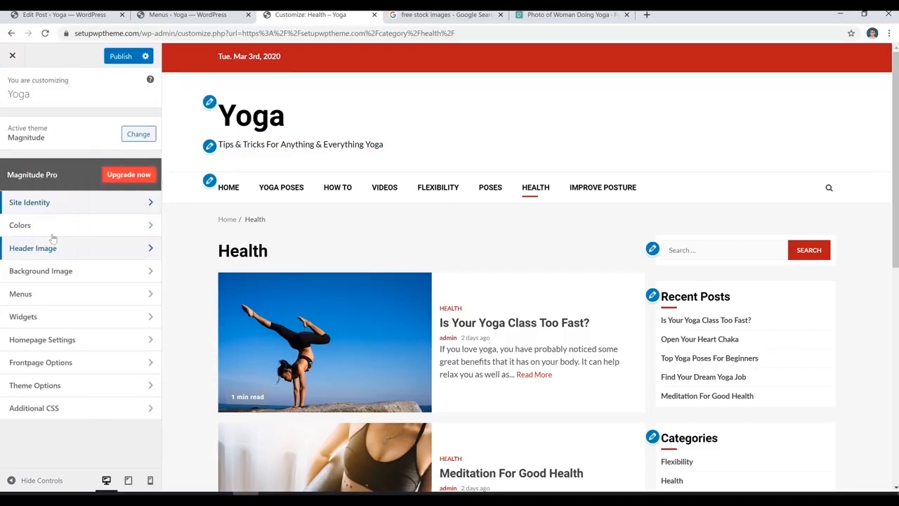
Set the site's background color to the light grey #f9f9f9 and publish the change
click(62, 233)
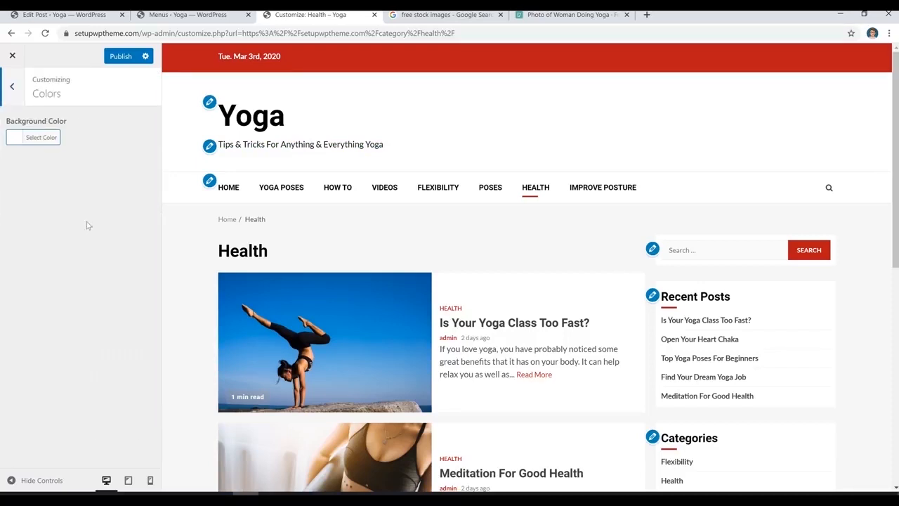
click(17, 140)
click(29, 171)
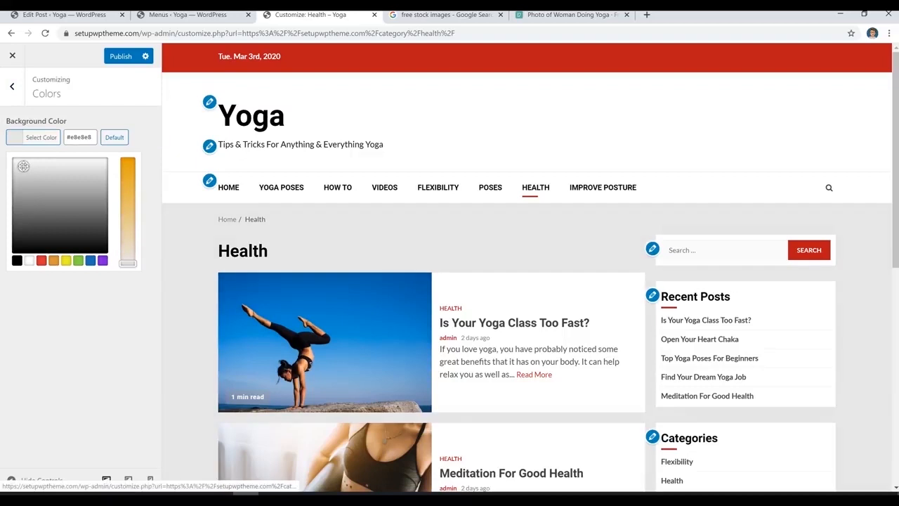
click(26, 165)
drag(26, 165, 20, 160)
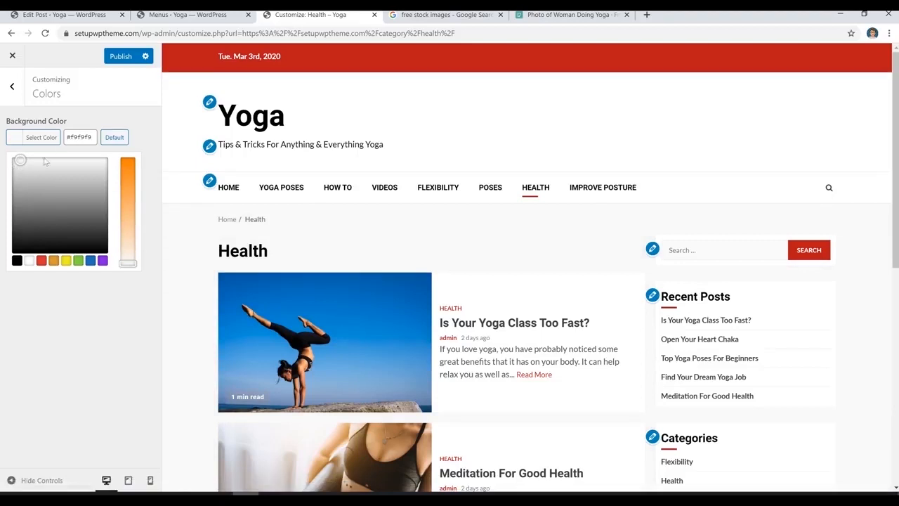
click(120, 56)
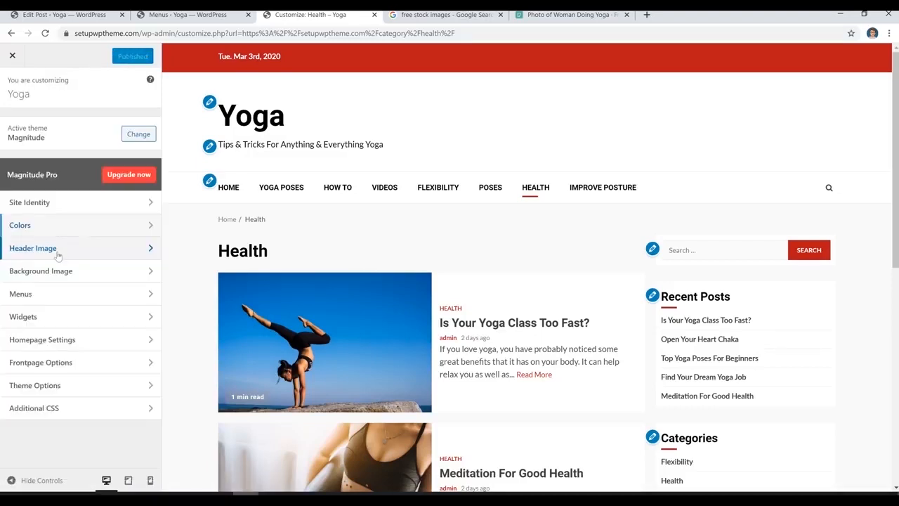
Examine the recommended dimensions in the Header Image settings and the matching download size options for the Pexels photo
click(77, 253)
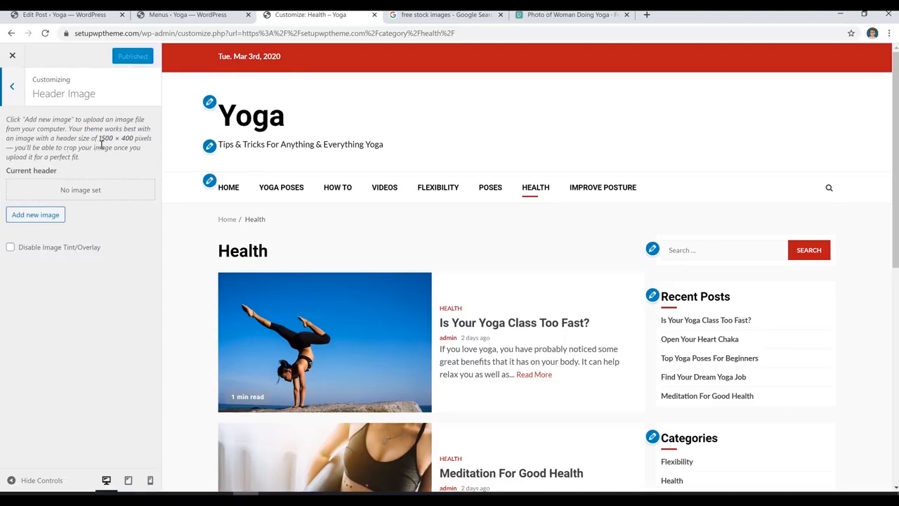
click(571, 15)
click(745, 70)
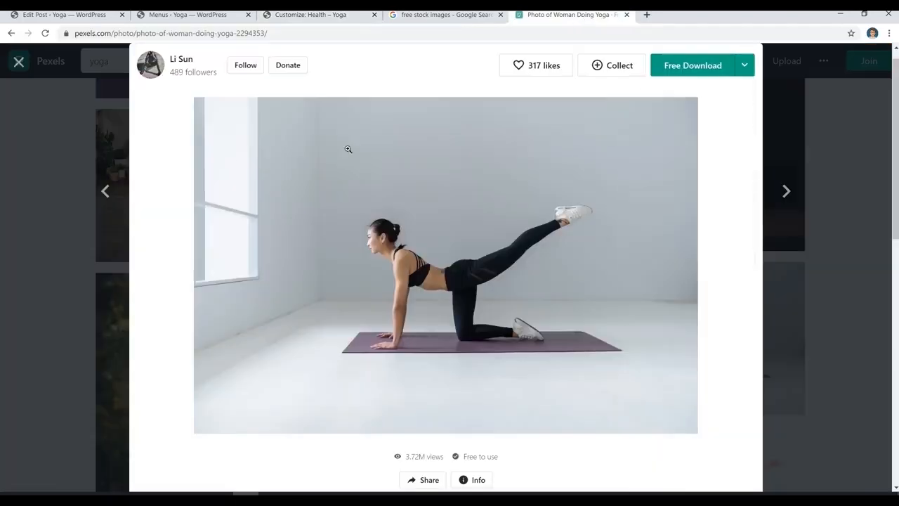
click(744, 64)
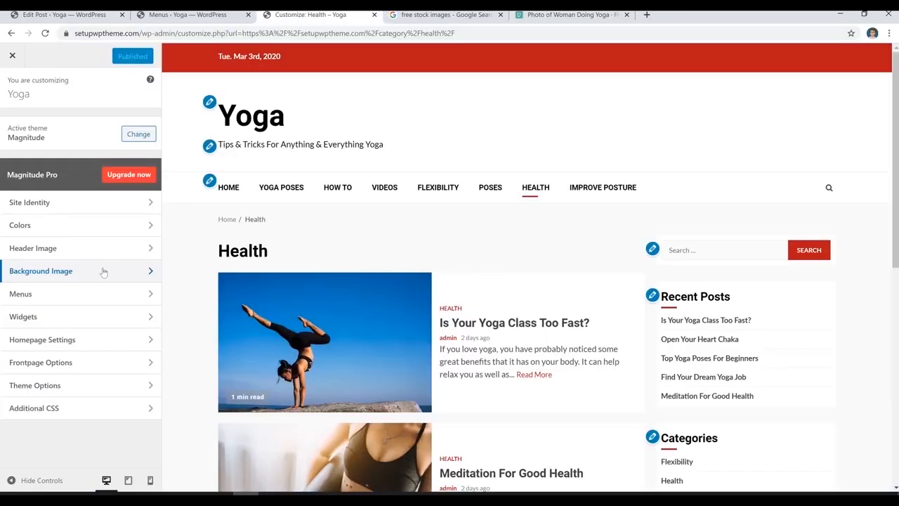
Examine the Background Image settings and the Header Options within the theme options
click(104, 271)
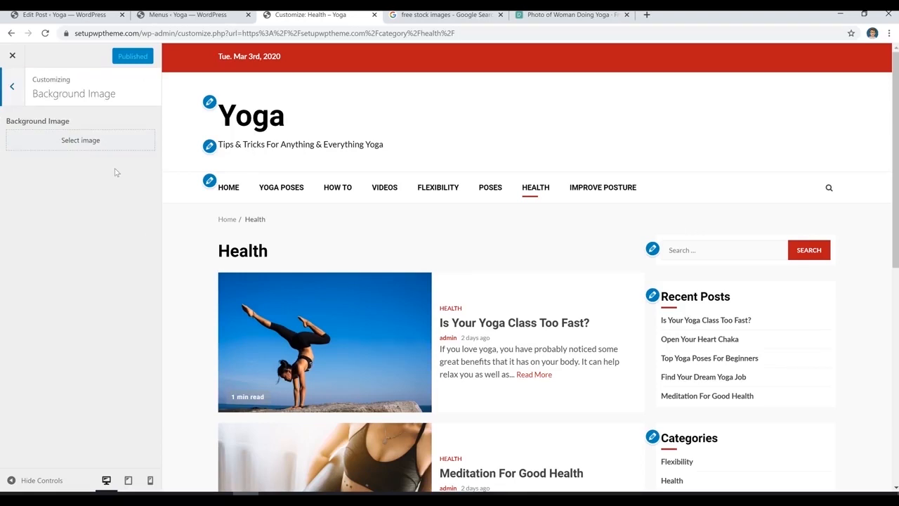
click(11, 87)
click(115, 386)
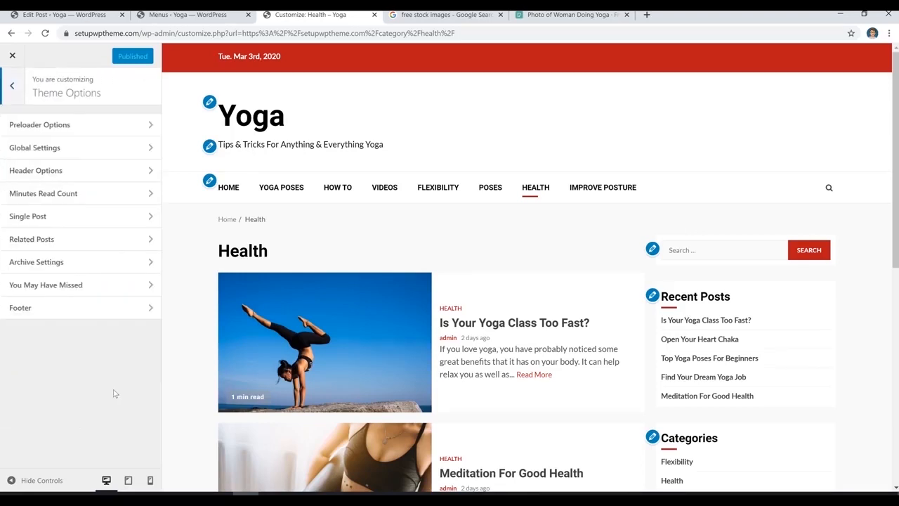
click(86, 171)
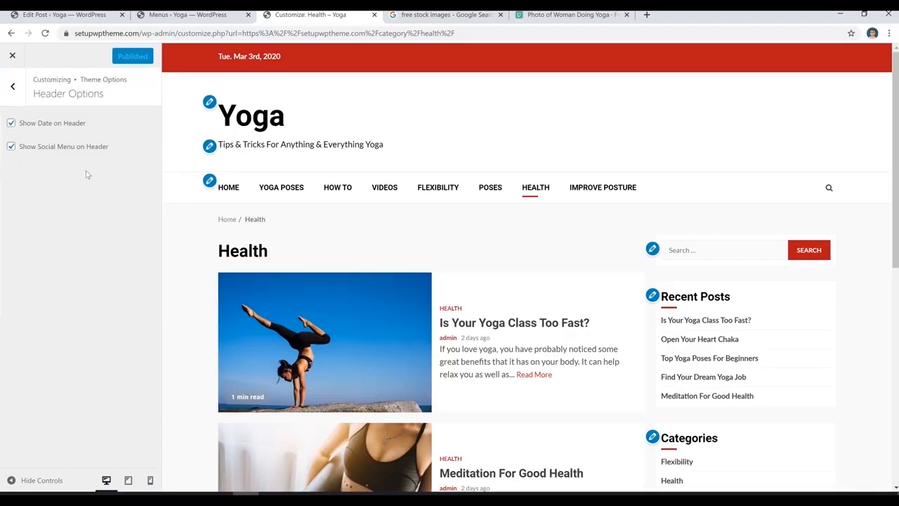
click(38, 123)
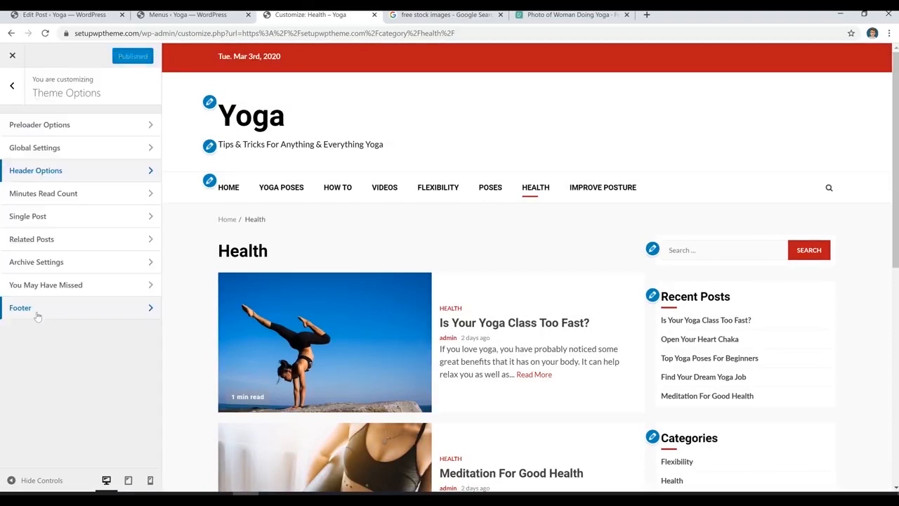
Examine the theme's Footer settings and compare the copyright text with the footer in the page preview
click(71, 309)
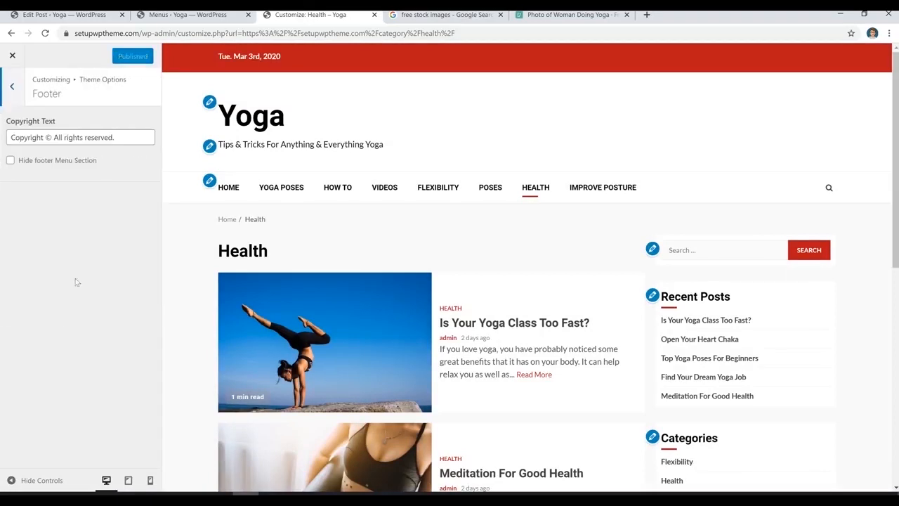
scroll(526, 268, down, 6)
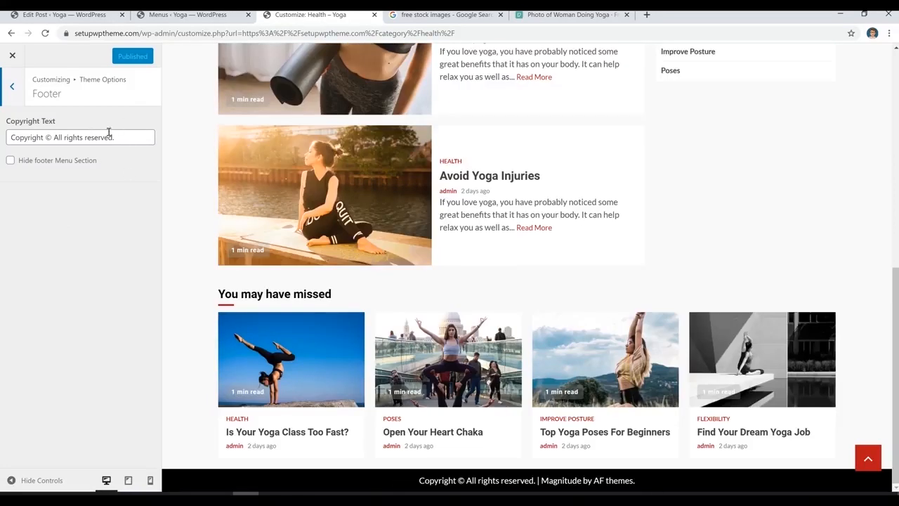
click(12, 85)
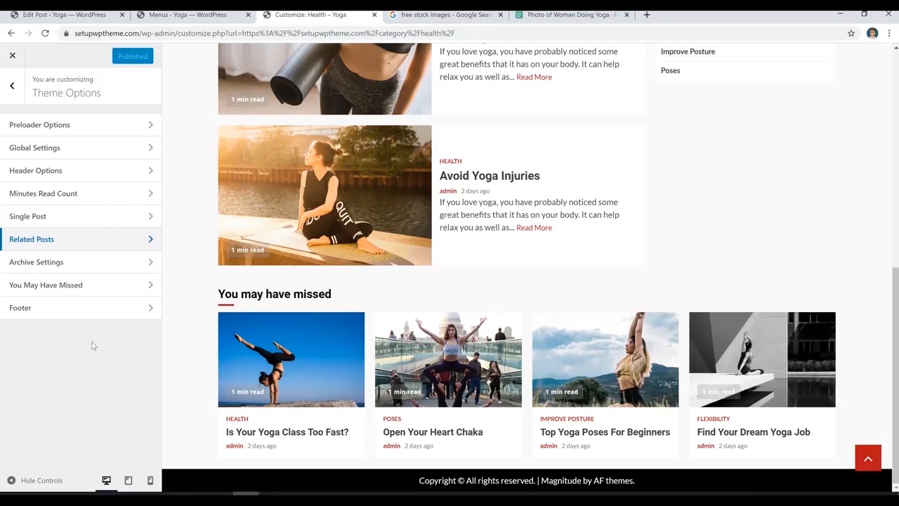
Leave the Customizer and look over the live site's homepage from its featured posts to its post list and sidebar
click(12, 56)
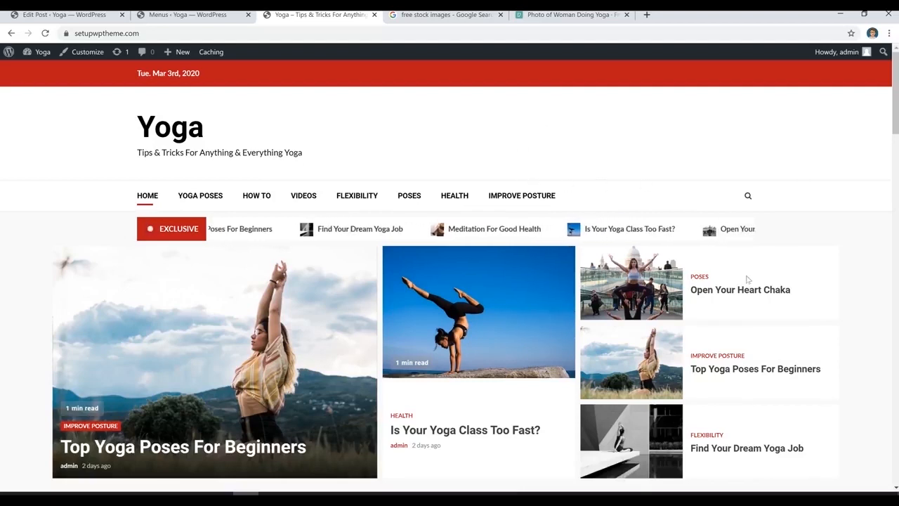
scroll(749, 280, down, 8)
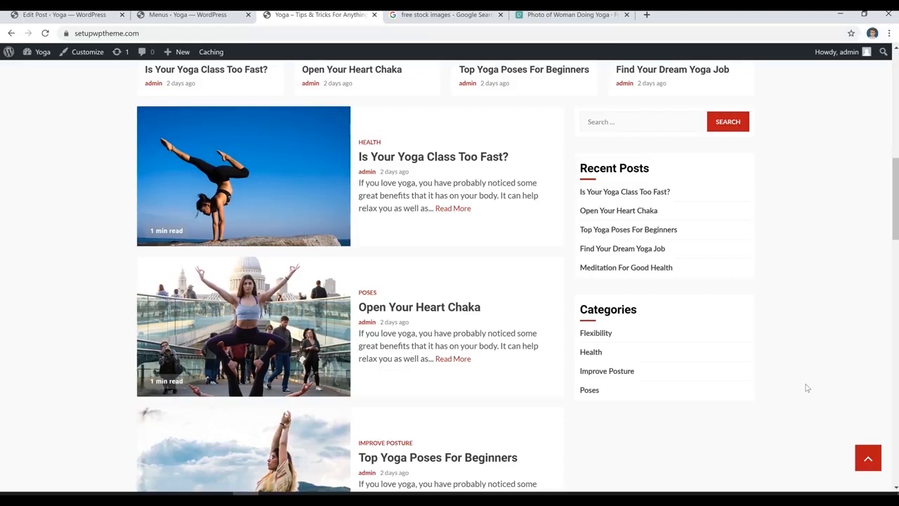
scroll(807, 379, up, 10)
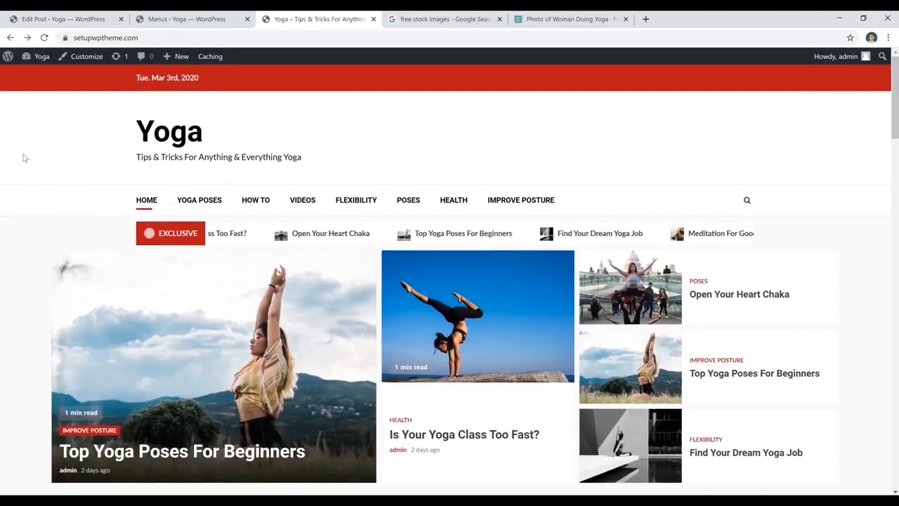